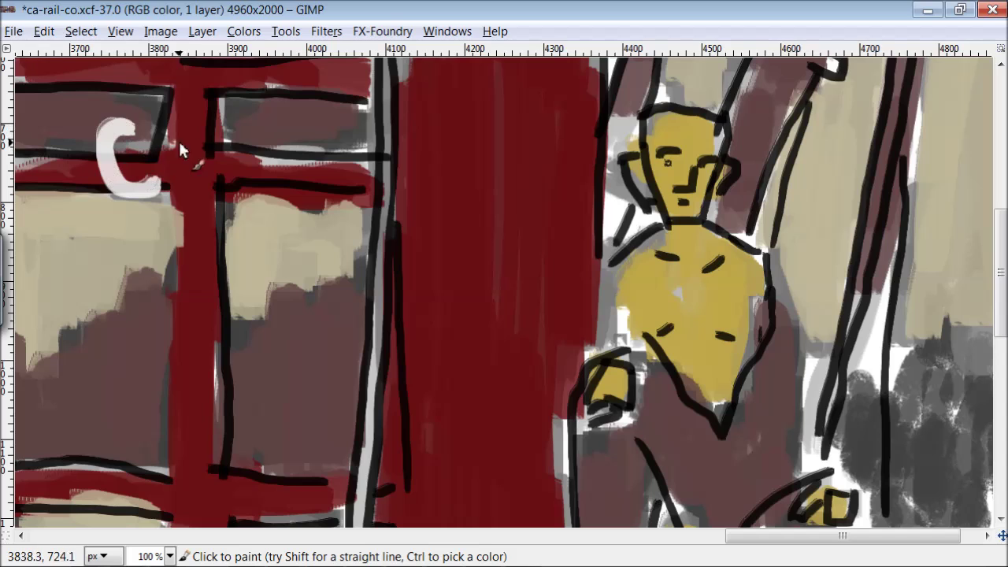
# Hand-letter the word 'Concept' in white brush strokes across the top of the canvas
pyautogui.moveTo(228, 149); pyautogui.dragTo(308, 188)
pyautogui.moveTo(349, 157)
pyautogui.mouseDown()
pyautogui.moveTo(370, 188)
pyautogui.moveTo(433, 185)
pyautogui.mouseUp()
pyautogui.moveTo(457, 141)
pyautogui.mouseDown()
pyautogui.moveTo(466, 198)
pyautogui.moveTo(473, 169)
pyautogui.mouseUp()
pyautogui.moveTo(527, 106); pyautogui.dragTo(524, 185)
pyautogui.moveTo(502, 147); pyautogui.dragTo(547, 141)
# Hand-letter 'Artwork' in white on the line below 'Concept'
pyautogui.moveTo(116, 308)
pyautogui.mouseDown()
pyautogui.moveTo(193, 321)
pyautogui.moveTo(167, 284)
pyautogui.moveTo(214, 319)
pyautogui.mouseUp()
pyautogui.moveTo(211, 276); pyautogui.dragTo(248, 256)
pyautogui.moveTo(283, 224); pyautogui.dragTo(297, 304)
pyautogui.moveTo(250, 252); pyautogui.dragTo(309, 243)
pyautogui.moveTo(315, 248)
pyautogui.mouseDown()
pyautogui.moveTo(347, 311)
pyautogui.moveTo(387, 232)
pyautogui.moveTo(430, 241)
pyautogui.mouseUp()
pyautogui.moveTo(459, 236)
pyautogui.mouseDown()
pyautogui.moveTo(504, 254)
pyautogui.moveTo(537, 312)
pyautogui.mouseUp()
pyautogui.moveTo(567, 236)
pyautogui.mouseDown()
pyautogui.moveTo(536, 272)
pyautogui.moveTo(575, 315)
pyautogui.mouseUp()
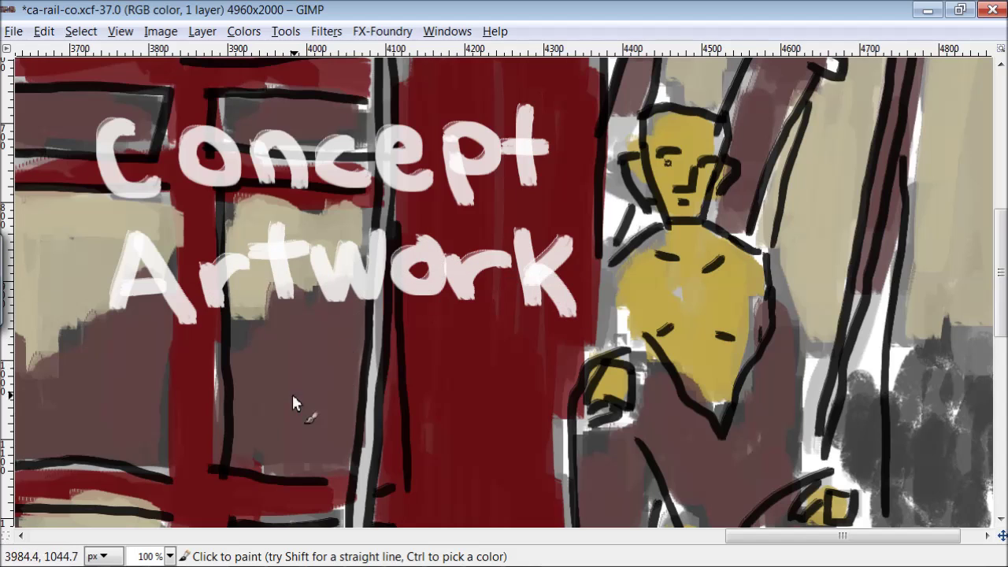
# Hand-letter 'RailWay' in white below 'Artwork' and underline it
pyautogui.moveTo(155, 376); pyautogui.dragTo(156, 457)
pyautogui.moveTo(153, 378); pyautogui.dragTo(207, 445)
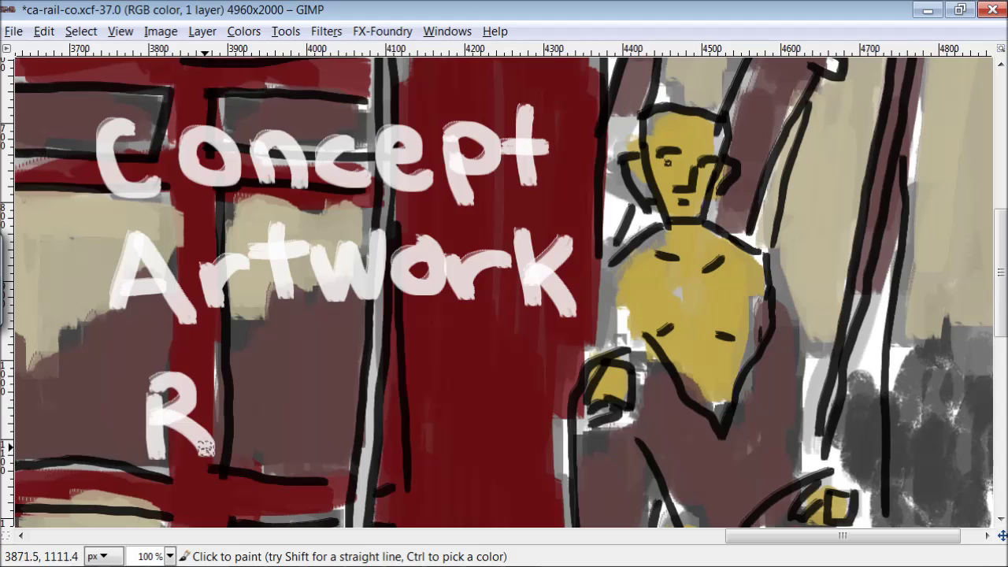
pyautogui.moveTo(264, 405); pyautogui.dragTo(272, 449)
pyautogui.moveTo(285, 409); pyautogui.dragTo(289, 445)
pyautogui.click(276, 386)
pyautogui.moveTo(319, 363); pyautogui.dragTo(325, 450)
pyautogui.moveTo(346, 378)
pyautogui.mouseDown()
pyautogui.moveTo(374, 437)
pyautogui.moveTo(409, 369)
pyautogui.mouseUp()
pyautogui.moveTo(472, 387); pyautogui.dragTo(451, 429)
pyautogui.moveTo(482, 385)
pyautogui.mouseDown()
pyautogui.moveTo(488, 433)
pyautogui.moveTo(498, 418)
pyautogui.mouseUp()
pyautogui.moveTo(519, 370); pyautogui.dragTo(512, 450)
pyautogui.moveTo(424, 466); pyautogui.dragTo(517, 456)
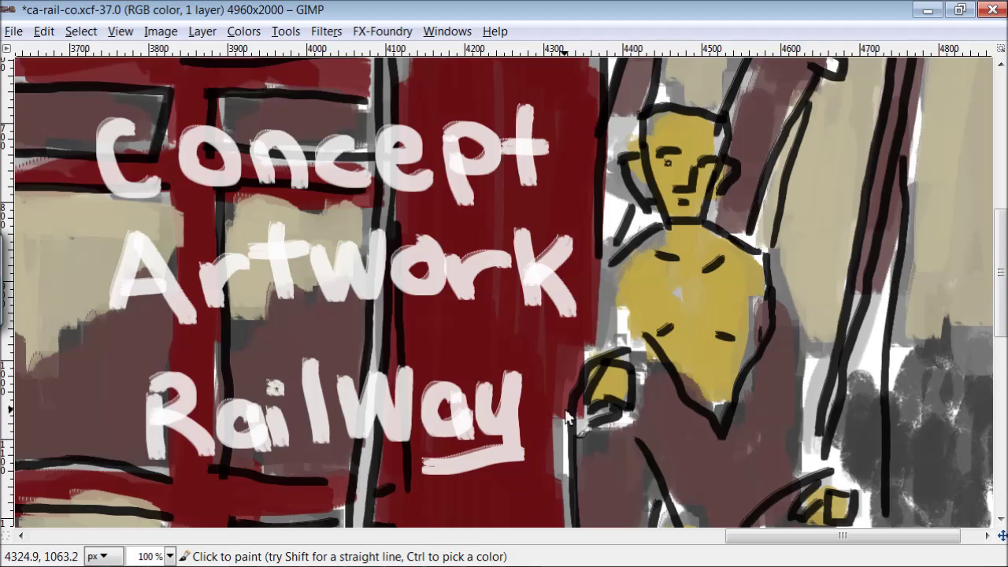
pyautogui.moveTo(1002, 280); pyautogui.dragTo(1002, 403)
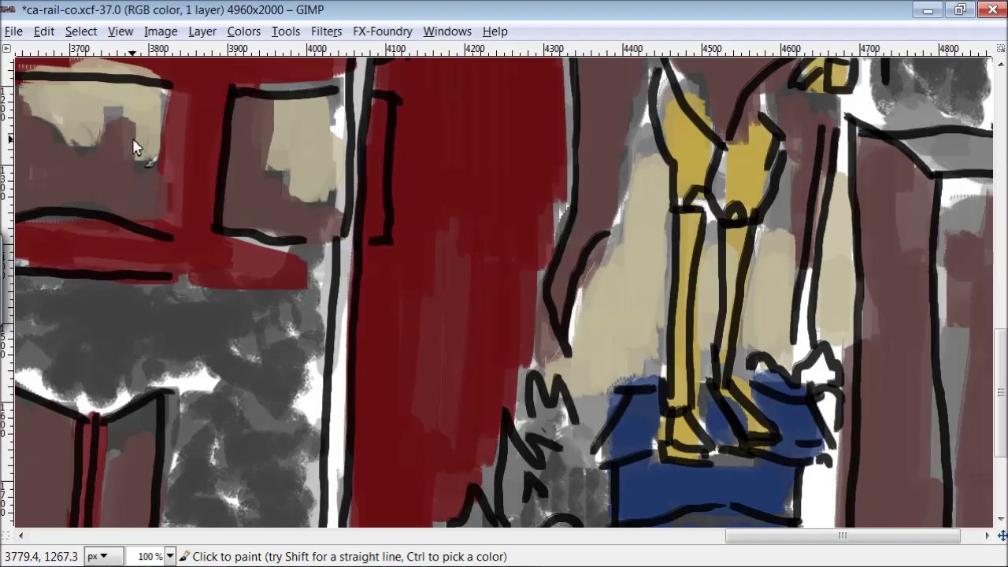
# Brush 'First-' in white at the top left of the canvas
pyautogui.moveTo(110, 118)
pyautogui.mouseDown()
pyautogui.moveTo(110, 193)
pyautogui.moveTo(146, 119)
pyautogui.mouseUp()
pyautogui.moveTo(98, 150)
pyautogui.mouseDown()
pyautogui.moveTo(141, 148)
pyautogui.moveTo(167, 187)
pyautogui.mouseUp()
pyautogui.click(164, 120)
pyautogui.moveTo(188, 146)
pyautogui.mouseDown()
pyautogui.moveTo(197, 174)
pyautogui.moveTo(235, 146)
pyautogui.mouseUp()
pyautogui.moveTo(312, 140); pyautogui.dragTo(272, 189)
pyautogui.moveTo(335, 103); pyautogui.dragTo(339, 189)
pyautogui.moveTo(311, 145)
pyautogui.mouseDown()
pyautogui.moveTo(370, 141)
pyautogui.moveTo(450, 159)
pyautogui.mouseUp()
# Hand-letter 'Inking' in white below 'First-'
pyautogui.moveTo(88, 240)
pyautogui.mouseDown()
pyautogui.moveTo(157, 244)
pyautogui.moveTo(134, 315)
pyautogui.mouseUp()
pyautogui.moveTo(106, 311); pyautogui.dragTo(177, 310)
pyautogui.moveTo(193, 271); pyautogui.dragTo(240, 315)
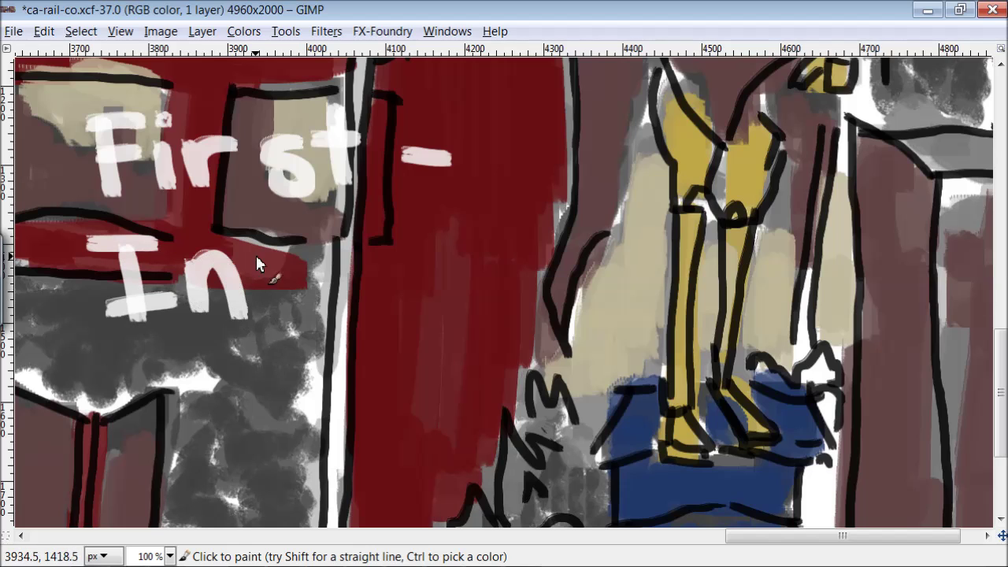
pyautogui.moveTo(259, 228); pyautogui.dragTo(260, 305)
pyautogui.moveTo(282, 237); pyautogui.dragTo(307, 303)
pyautogui.click(339, 236)
pyautogui.moveTo(343, 268)
pyautogui.mouseDown()
pyautogui.moveTo(338, 315)
pyautogui.moveTo(403, 314)
pyautogui.mouseUp()
pyautogui.moveTo(481, 260)
pyautogui.mouseDown()
pyautogui.moveTo(450, 292)
pyautogui.moveTo(438, 347)
pyautogui.mouseUp()
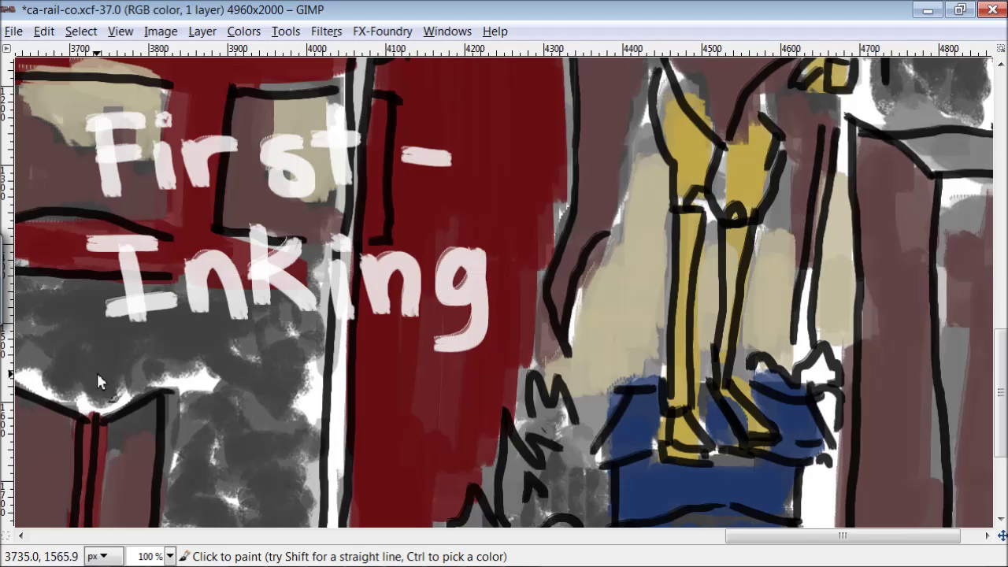
# Hand-letter 'my Pencil' in white on the next line
pyautogui.moveTo(99, 378); pyautogui.dragTo(173, 407)
pyautogui.moveTo(195, 358); pyautogui.dragTo(221, 445)
pyautogui.moveTo(326, 371); pyautogui.dragTo(342, 445)
pyautogui.moveTo(325, 367)
pyautogui.mouseDown()
pyautogui.moveTo(335, 395)
pyautogui.moveTo(437, 421)
pyautogui.mouseUp()
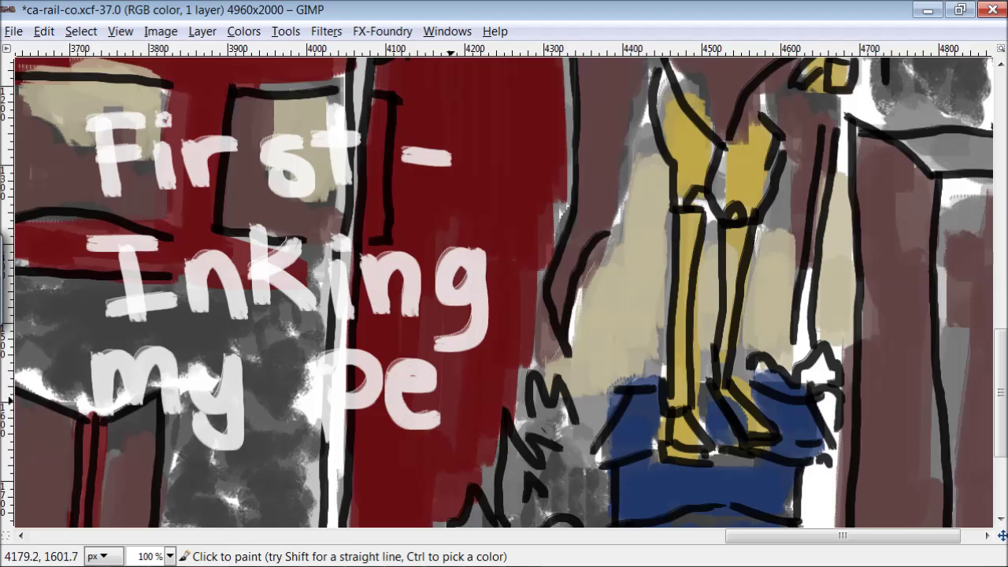
pyautogui.moveTo(445, 374); pyautogui.dragTo(504, 425)
pyautogui.moveTo(551, 382); pyautogui.dragTo(553, 426)
pyautogui.moveTo(590, 382); pyautogui.dragTo(591, 430)
pyautogui.moveTo(612, 340); pyautogui.dragTo(613, 432)
# Hand-letter 'drawing' in white along the bottom to finish the credit
pyautogui.moveTo(393, 469); pyautogui.dragTo(383, 479)
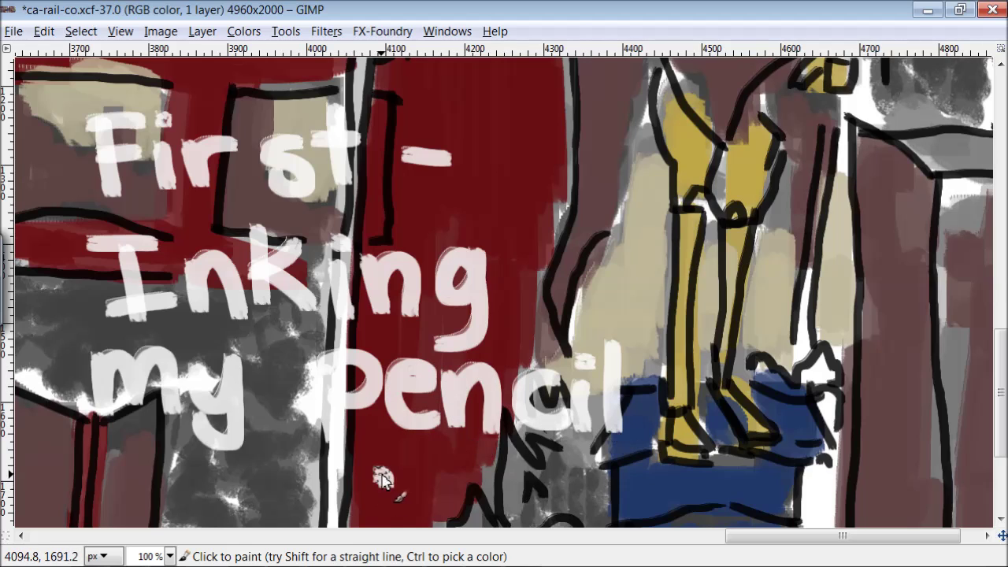
pyautogui.moveTo(393, 433); pyautogui.dragTo(398, 519)
pyautogui.moveTo(420, 472)
pyautogui.mouseDown()
pyautogui.moveTo(423, 513)
pyautogui.moveTo(456, 472)
pyautogui.mouseUp()
pyautogui.moveTo(493, 479)
pyautogui.mouseDown()
pyautogui.moveTo(453, 512)
pyautogui.moveTo(498, 519)
pyautogui.mouseUp()
pyautogui.moveTo(527, 484)
pyautogui.mouseDown()
pyautogui.moveTo(600, 465)
pyautogui.moveTo(592, 511)
pyautogui.mouseUp()
pyautogui.moveTo(613, 473); pyautogui.dragTo(653, 516)
pyautogui.moveTo(697, 464); pyautogui.dragTo(658, 508)
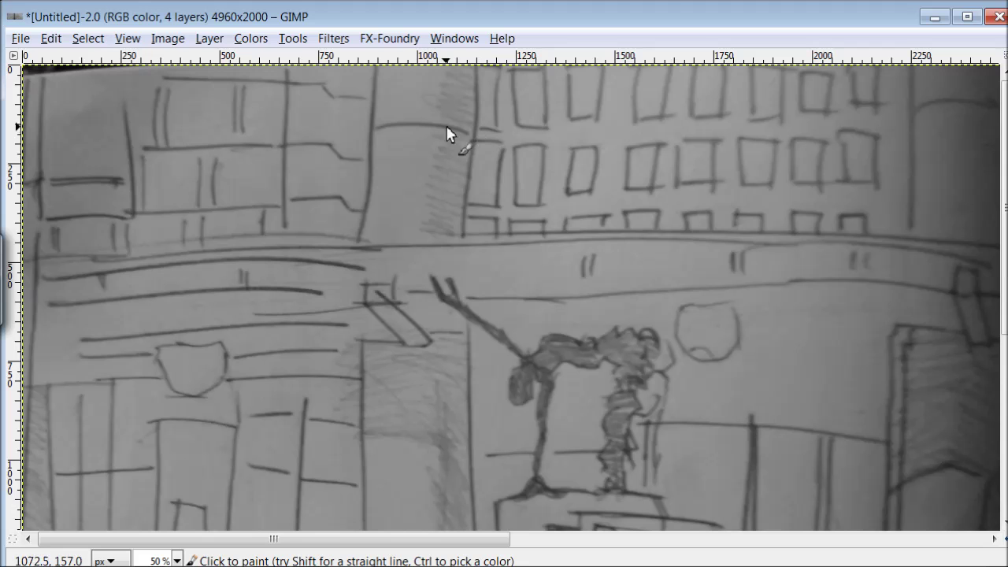
# Ink the central building's outline edges and the slanted sign in black
pyautogui.moveTo(473, 135); pyautogui.dragTo(370, 138)
pyautogui.moveTo(371, 69); pyautogui.dragTo(371, 232)
pyautogui.moveTo(476, 74); pyautogui.dragTo(475, 203)
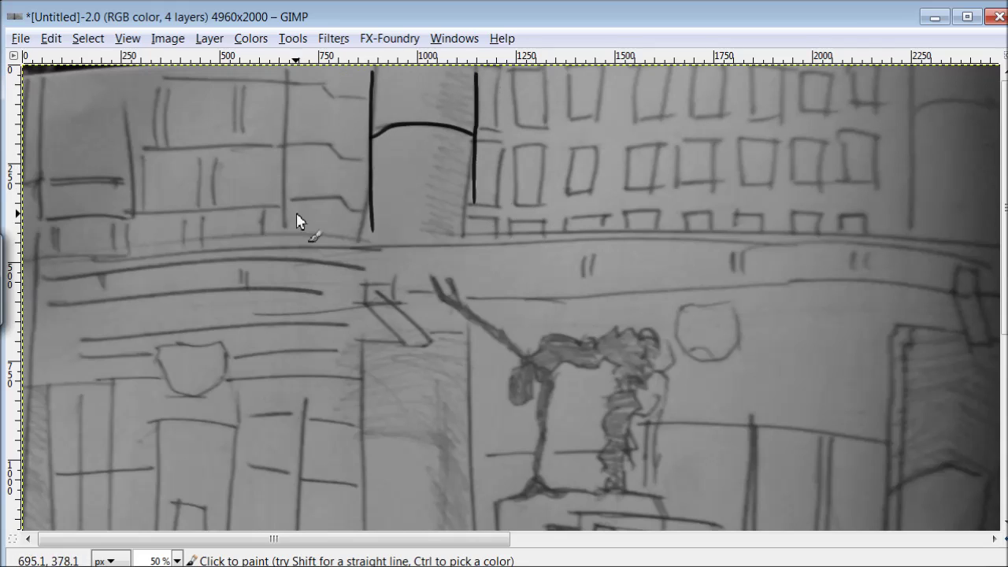
pyautogui.moveTo(362, 284)
pyautogui.mouseDown()
pyautogui.moveTo(394, 281)
pyautogui.moveTo(386, 303)
pyautogui.moveTo(356, 304)
pyautogui.moveTo(422, 348)
pyautogui.mouseUp()
pyautogui.moveTo(360, 304); pyautogui.dragTo(392, 344)
pyautogui.moveTo(391, 343); pyautogui.dragTo(423, 347)
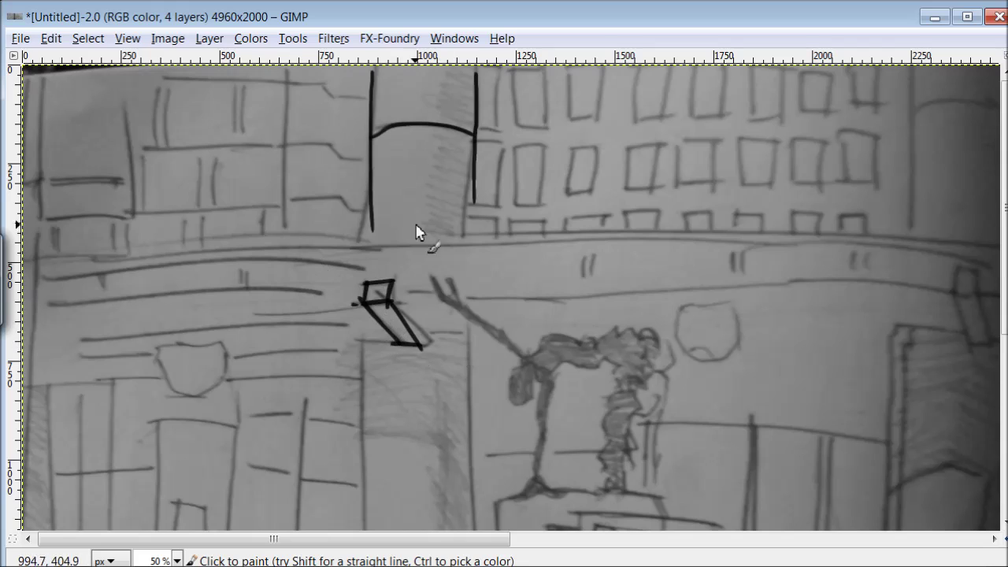
# Ink the straight road lines and their small tick marks in black
pyautogui.moveTo(406, 291); pyautogui.dragTo(956, 289)
pyautogui.moveTo(580, 252); pyautogui.dragTo(580, 270)
pyautogui.moveTo(586, 252); pyautogui.dragTo(586, 268)
pyautogui.moveTo(732, 252); pyautogui.dragTo(732, 269)
pyautogui.moveTo(738, 252); pyautogui.dragTo(737, 268)
pyautogui.moveTo(852, 253); pyautogui.dragTo(852, 268)
pyautogui.moveTo(860, 253); pyautogui.dragTo(860, 266)
pyautogui.moveTo(975, 260)
pyautogui.mouseDown()
pyautogui.moveTo(657, 248)
pyautogui.moveTo(346, 256)
pyautogui.moveTo(844, 233)
pyautogui.moveTo(343, 251)
pyautogui.mouseUp()
# Ink the right building's edge, window box and its lower, middle and top window rows
pyautogui.moveTo(911, 86); pyautogui.dragTo(908, 226)
pyautogui.moveTo(844, 130); pyautogui.dragTo(882, 181)
pyautogui.moveTo(825, 140); pyautogui.dragTo(825, 176)
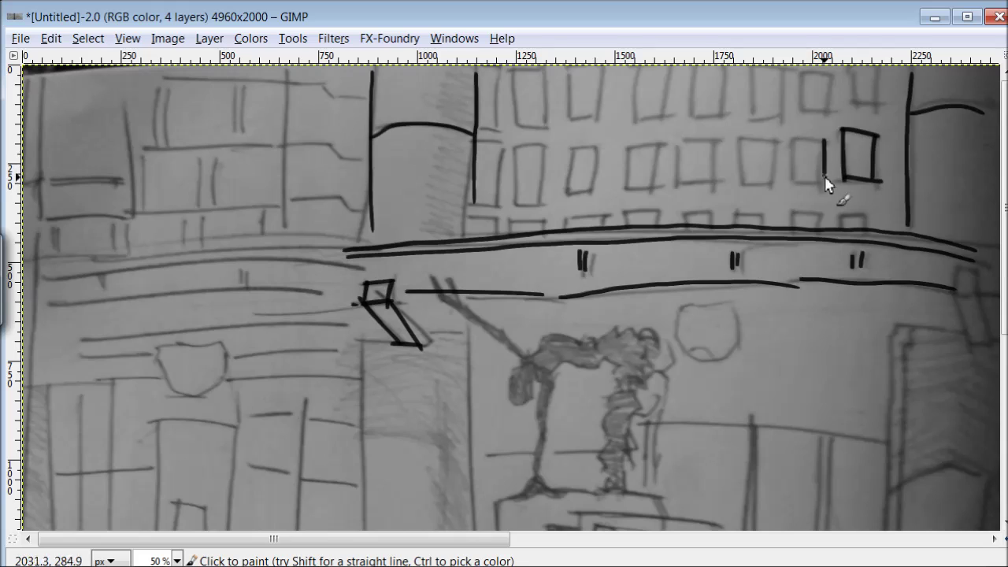
pyautogui.moveTo(712, 218)
pyautogui.mouseDown()
pyautogui.moveTo(480, 225)
pyautogui.moveTo(495, 105)
pyautogui.moveTo(544, 76)
pyautogui.moveTo(603, 110)
pyautogui.moveTo(596, 71)
pyautogui.mouseUp()
pyautogui.moveTo(583, 146)
pyautogui.mouseDown()
pyautogui.moveTo(591, 176)
pyautogui.moveTo(541, 176)
pyautogui.moveTo(520, 190)
pyautogui.mouseUp()
pyautogui.moveTo(615, 152)
pyautogui.mouseDown()
pyautogui.moveTo(631, 180)
pyautogui.moveTo(716, 157)
pyautogui.moveTo(776, 181)
pyautogui.mouseUp()
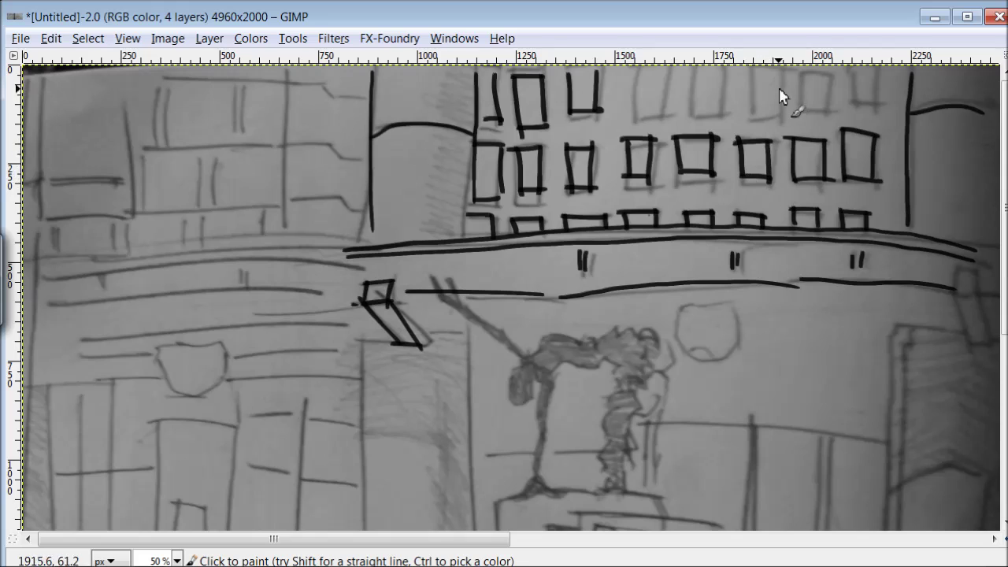
pyautogui.moveTo(852, 81); pyautogui.dragTo(885, 80)
pyautogui.moveTo(800, 86)
pyautogui.mouseDown()
pyautogui.moveTo(761, 117)
pyautogui.moveTo(724, 82)
pyautogui.moveTo(727, 96)
pyautogui.moveTo(636, 95)
pyautogui.moveTo(668, 119)
pyautogui.mouseUp()
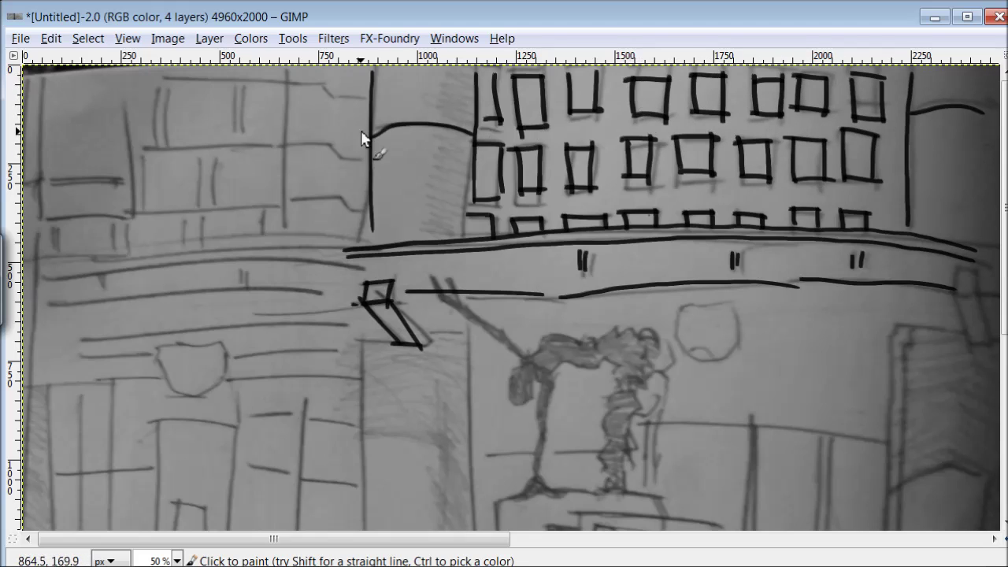
# Ink the left building's roof edges, corner, window details and short street verticals
pyautogui.moveTo(360, 97)
pyautogui.mouseDown()
pyautogui.moveTo(289, 80)
pyautogui.moveTo(284, 229)
pyautogui.mouseUp()
pyautogui.moveTo(153, 76)
pyautogui.mouseDown()
pyautogui.moveTo(257, 80)
pyautogui.moveTo(240, 126)
pyautogui.moveTo(166, 124)
pyautogui.moveTo(288, 145)
pyautogui.mouseUp()
pyautogui.moveTo(142, 146); pyautogui.dragTo(144, 206)
pyautogui.moveTo(197, 156)
pyautogui.mouseDown()
pyautogui.moveTo(205, 190)
pyautogui.moveTo(187, 245)
pyautogui.mouseUp()
pyautogui.moveTo(203, 215); pyautogui.dragTo(203, 244)
pyautogui.moveTo(258, 212); pyautogui.dragTo(260, 231)
pyautogui.moveTo(367, 237)
pyautogui.mouseDown()
pyautogui.moveTo(33, 260)
pyautogui.moveTo(346, 254)
pyautogui.mouseUp()
pyautogui.moveTo(96, 279); pyautogui.dragTo(98, 288)
# Ink the long street line, the cup-shaped lamp and the horizontal lines around it
pyautogui.moveTo(244, 268); pyautogui.dragTo(246, 280)
pyautogui.moveTo(325, 289); pyautogui.dragTo(38, 317)
pyautogui.moveTo(153, 346)
pyautogui.mouseDown()
pyautogui.moveTo(220, 378)
pyautogui.moveTo(185, 392)
pyautogui.mouseUp()
pyautogui.moveTo(152, 345); pyautogui.dragTo(186, 391)
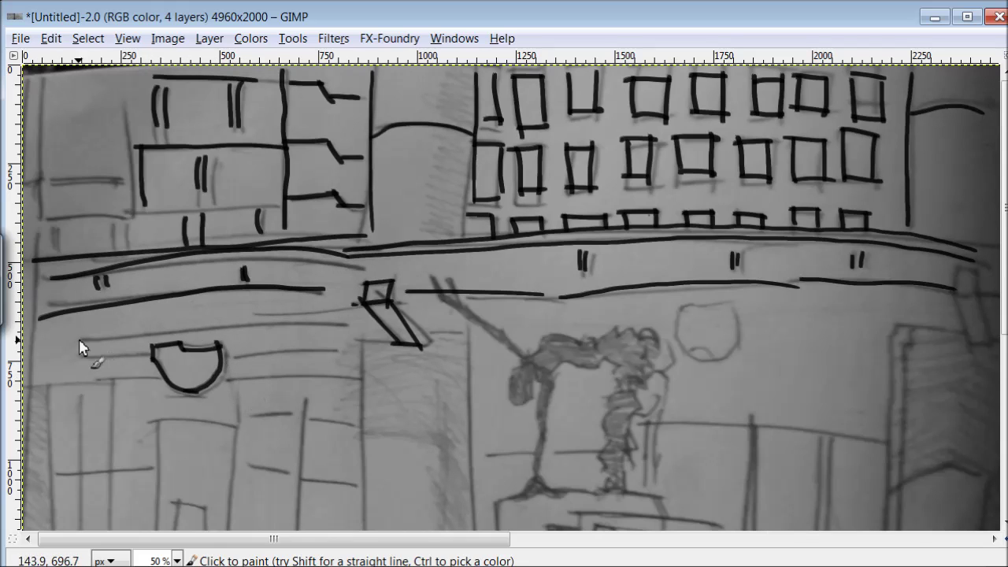
pyautogui.moveTo(78, 341); pyautogui.dragTo(351, 322)
pyautogui.moveTo(266, 318); pyautogui.dragTo(353, 311)
pyautogui.moveTo(82, 355); pyautogui.dragTo(150, 356)
pyautogui.moveTo(228, 353); pyautogui.dragTo(345, 344)
pyautogui.moveTo(214, 382); pyautogui.dragTo(363, 371)
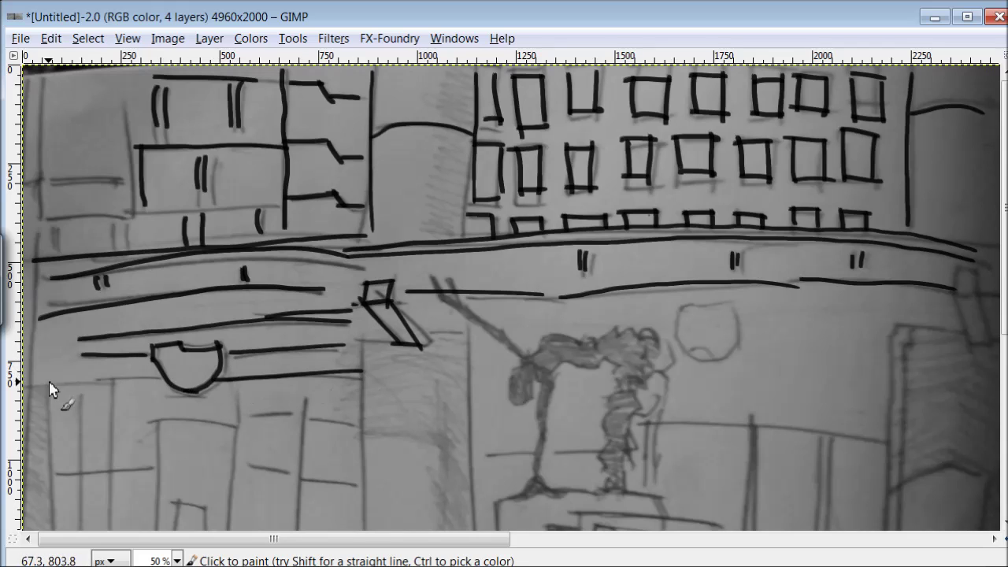
pyautogui.moveTo(157, 421)
pyautogui.mouseDown()
pyautogui.moveTo(227, 431)
pyautogui.moveTo(297, 409)
pyautogui.mouseUp()
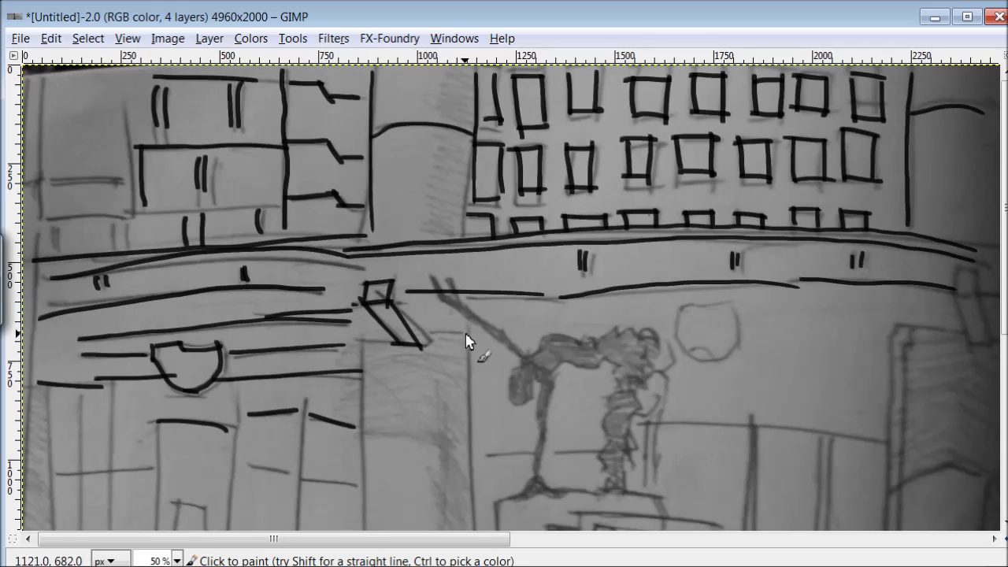
# Ink the statue's outstretched arm, foot, head and back, plus the round shape beside it
pyautogui.moveTo(443, 299)
pyautogui.mouseDown()
pyautogui.moveTo(506, 337)
pyautogui.moveTo(518, 360)
pyautogui.mouseUp()
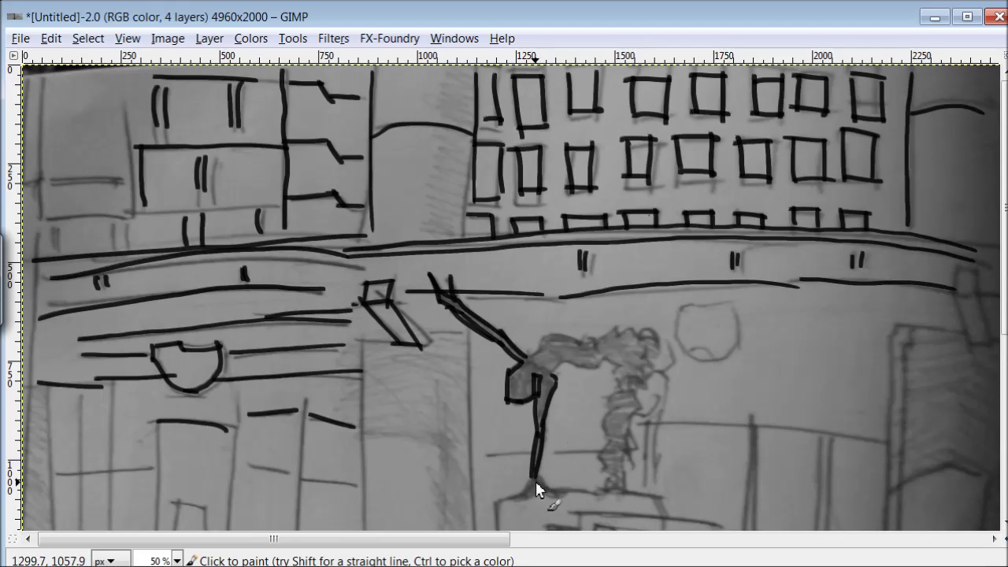
pyautogui.moveTo(564, 502); pyautogui.dragTo(514, 498)
pyautogui.moveTo(591, 370); pyautogui.dragTo(620, 389)
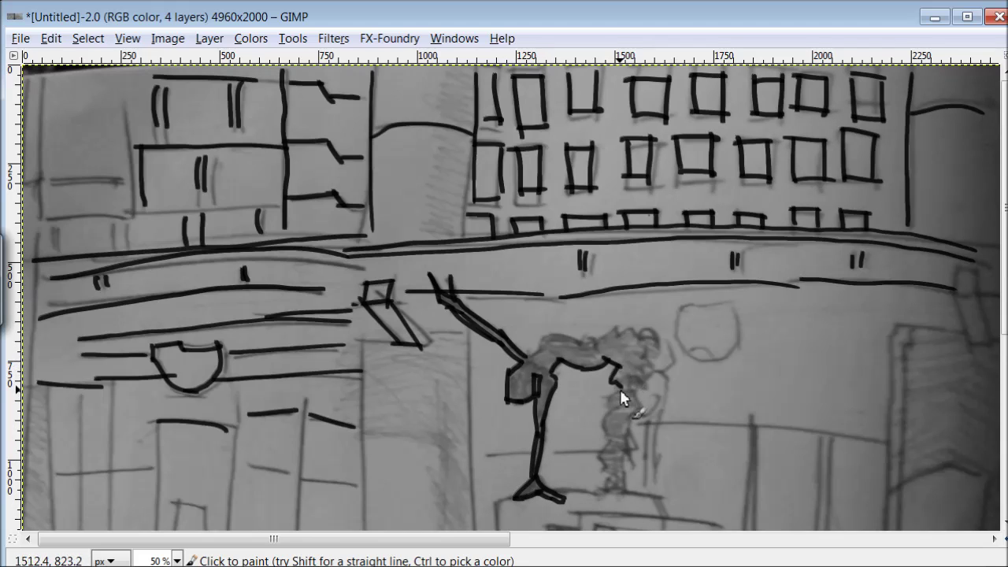
pyautogui.moveTo(542, 343); pyautogui.dragTo(647, 373)
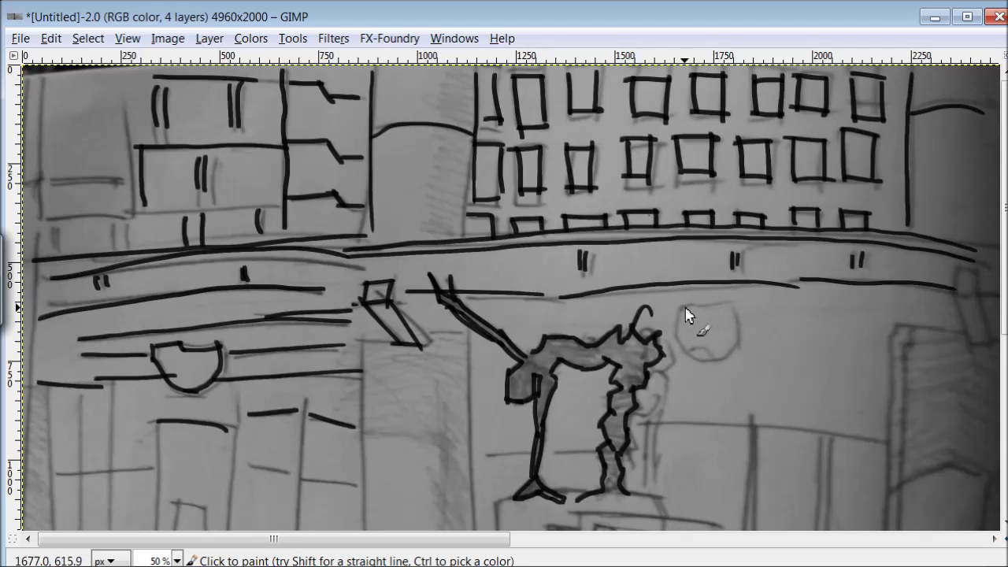
pyautogui.moveTo(693, 310)
pyautogui.mouseDown()
pyautogui.moveTo(720, 371)
pyautogui.moveTo(686, 348)
pyautogui.moveTo(679, 311)
pyautogui.mouseUp()
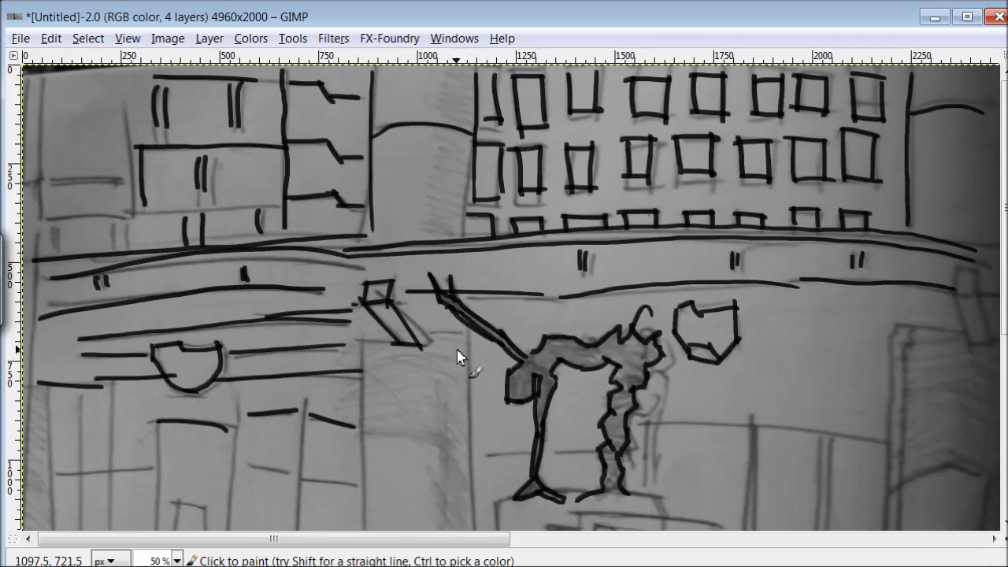
# Ink the building edges left of the statue and the lines below and right of it
pyautogui.moveTo(434, 337)
pyautogui.mouseDown()
pyautogui.moveTo(465, 345)
pyautogui.moveTo(476, 471)
pyautogui.moveTo(526, 450)
pyautogui.mouseUp()
pyautogui.moveTo(547, 449); pyautogui.dragTo(588, 449)
pyautogui.moveTo(653, 383); pyautogui.dragTo(644, 485)
pyautogui.moveTo(658, 449); pyautogui.dragTo(657, 482)
pyautogui.moveTo(653, 423); pyautogui.dragTo(746, 421)
pyautogui.moveTo(758, 426); pyautogui.dragTo(837, 436)
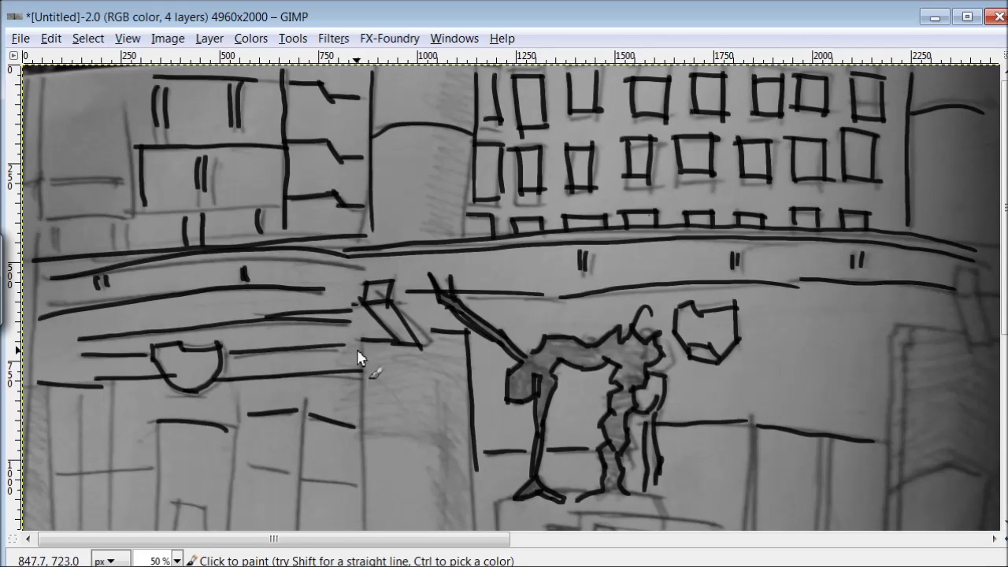
# Ink the tall building edge, street lines and vertical building edges on the lower left
pyautogui.moveTo(362, 374); pyautogui.dragTo(366, 491)
pyautogui.moveTo(303, 479); pyautogui.dragTo(353, 486)
pyautogui.moveTo(242, 461); pyautogui.dragTo(291, 474)
pyautogui.moveTo(230, 388); pyautogui.dragTo(241, 426)
pyautogui.moveTo(112, 380); pyautogui.dragTo(111, 477)
pyautogui.moveTo(77, 398); pyautogui.dragTo(75, 465)
pyautogui.moveTo(51, 471)
pyautogui.mouseDown()
pyautogui.moveTo(154, 469)
pyautogui.moveTo(205, 512)
pyautogui.mouseUp()
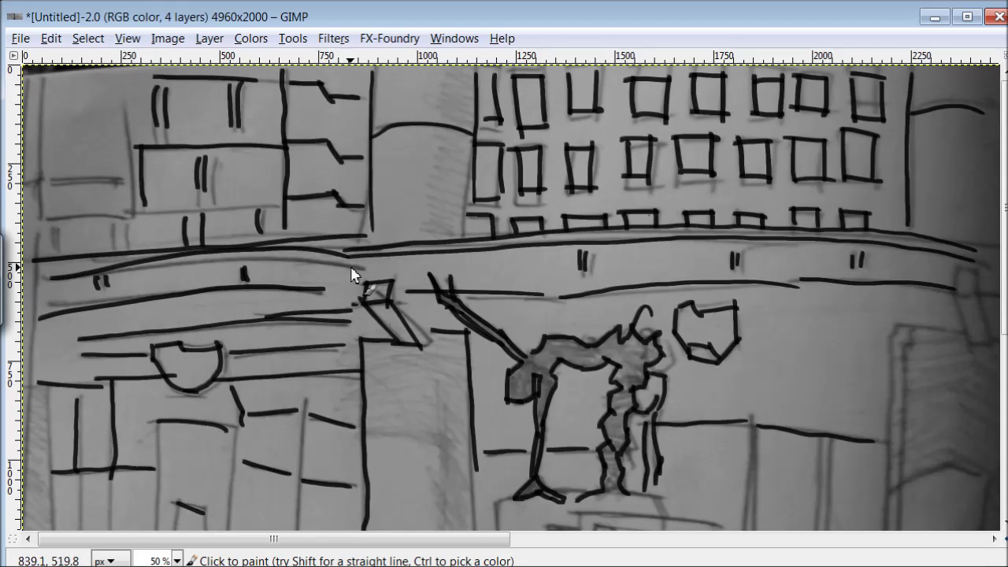
# Ink the far-left line, left facade lines, statue's feet lines and right-side verticals with small box
pyautogui.moveTo(43, 78); pyautogui.dragTo(37, 217)
pyautogui.moveTo(149, 211); pyautogui.dragTo(277, 204)
pyautogui.moveTo(234, 429); pyautogui.dragTo(231, 526)
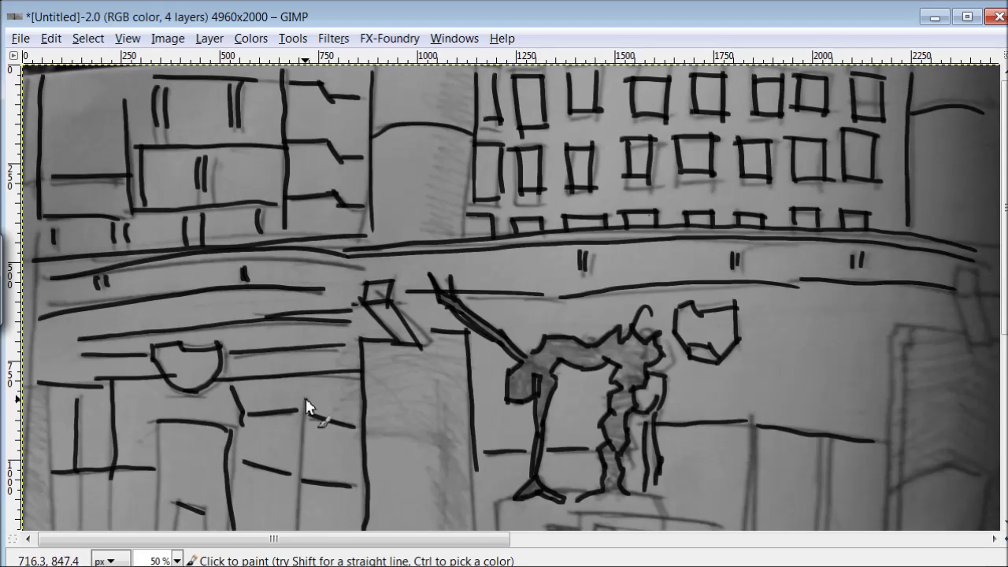
pyautogui.moveTo(304, 399); pyautogui.dragTo(300, 526)
pyautogui.moveTo(634, 497); pyautogui.dragTo(482, 526)
pyautogui.moveTo(567, 512); pyautogui.dragTo(685, 512)
pyautogui.moveTo(899, 381); pyautogui.dragTo(900, 528)
pyautogui.moveTo(887, 334); pyautogui.dragTo(885, 530)
pyautogui.moveTo(960, 272); pyautogui.dragTo(975, 344)
# Ink the plinth's left side, bottom and short top-left strokes in black
pyautogui.scroll(-1, 811, 262)
pyautogui.scroll(-4, 709, 300)
pyautogui.moveTo(664, 296)
pyautogui.mouseDown()
pyautogui.moveTo(717, 309)
pyautogui.moveTo(698, 453)
pyautogui.mouseUp()
pyautogui.moveTo(574, 295)
pyautogui.mouseDown()
pyautogui.moveTo(573, 430)
pyautogui.moveTo(711, 473)
pyautogui.mouseUp()
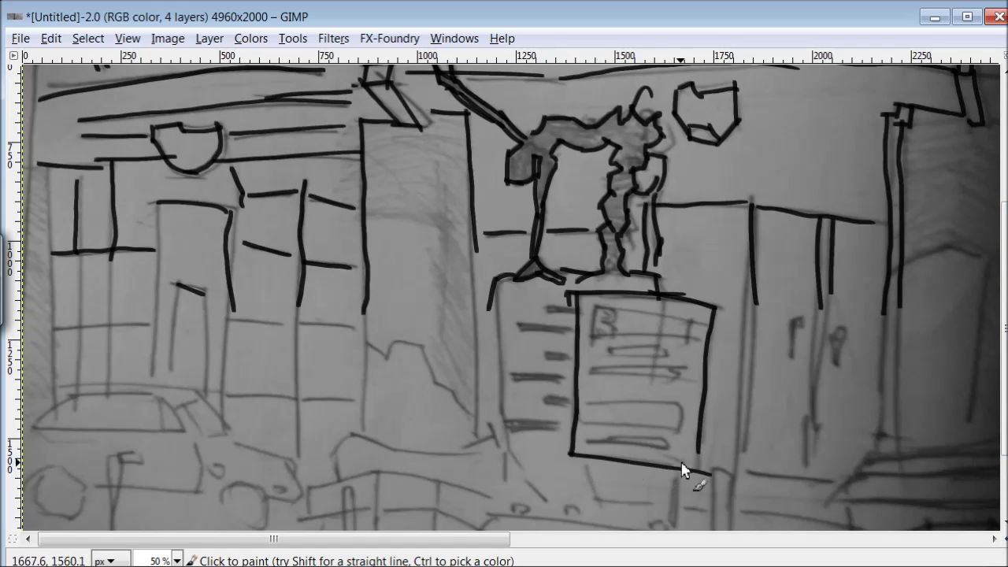
pyautogui.moveTo(549, 305); pyautogui.dragTo(573, 308)
pyautogui.moveTo(573, 329); pyautogui.dragTo(520, 325)
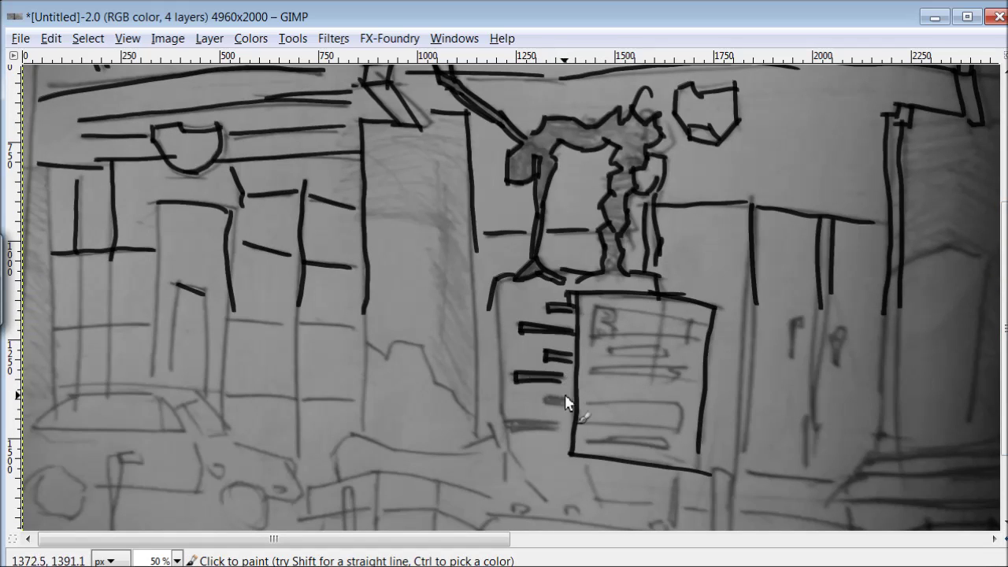
# Ink the lines beside the plinth's stripes, the zigzag broken wall and the curved base
pyautogui.moveTo(510, 423); pyautogui.dragTo(572, 430)
pyautogui.moveTo(501, 281); pyautogui.dragTo(501, 441)
pyautogui.moveTo(475, 248); pyautogui.dragTo(473, 443)
pyautogui.moveTo(360, 340)
pyautogui.mouseDown()
pyautogui.moveTo(471, 417)
pyautogui.moveTo(371, 443)
pyautogui.moveTo(349, 437)
pyautogui.moveTo(338, 473)
pyautogui.mouseUp()
pyautogui.moveTo(487, 432)
pyautogui.mouseDown()
pyautogui.moveTo(504, 462)
pyautogui.moveTo(497, 490)
pyautogui.mouseUp()
# Ink the structure lines below the base and the lines and small circle at lower left
pyautogui.moveTo(375, 473)
pyautogui.mouseDown()
pyautogui.moveTo(495, 497)
pyautogui.moveTo(316, 483)
pyautogui.mouseUp()
pyautogui.moveTo(377, 473); pyautogui.dragTo(376, 507)
pyautogui.moveTo(437, 482); pyautogui.dragTo(437, 510)
pyautogui.moveTo(360, 508)
pyautogui.mouseDown()
pyautogui.moveTo(445, 508)
pyautogui.moveTo(301, 517)
pyautogui.moveTo(331, 509)
pyautogui.mouseUp()
pyautogui.moveTo(290, 461)
pyautogui.mouseDown()
pyautogui.moveTo(293, 499)
pyautogui.moveTo(232, 486)
pyautogui.moveTo(133, 486)
pyautogui.mouseUp()
pyautogui.moveTo(189, 445); pyautogui.dragTo(193, 488)
pyautogui.moveTo(209, 467); pyautogui.dragTo(267, 494)
# Ink the car's slanted windscreen lines and a short vertical on the car
pyautogui.moveTo(291, 457); pyautogui.dragTo(230, 436)
pyautogui.moveTo(192, 388)
pyautogui.mouseDown()
pyautogui.moveTo(237, 438)
pyautogui.moveTo(206, 437)
pyautogui.mouseUp()
pyautogui.moveTo(160, 397); pyautogui.dragTo(185, 433)
pyautogui.moveTo(148, 392); pyautogui.dragTo(152, 430)
pyautogui.moveTo(134, 430); pyautogui.dragTo(134, 391)
# Ink the car's top and bottom lines, a body vertical and its front
pyautogui.moveTo(68, 422); pyautogui.dragTo(132, 421)
pyautogui.moveTo(193, 388); pyautogui.dragTo(101, 388)
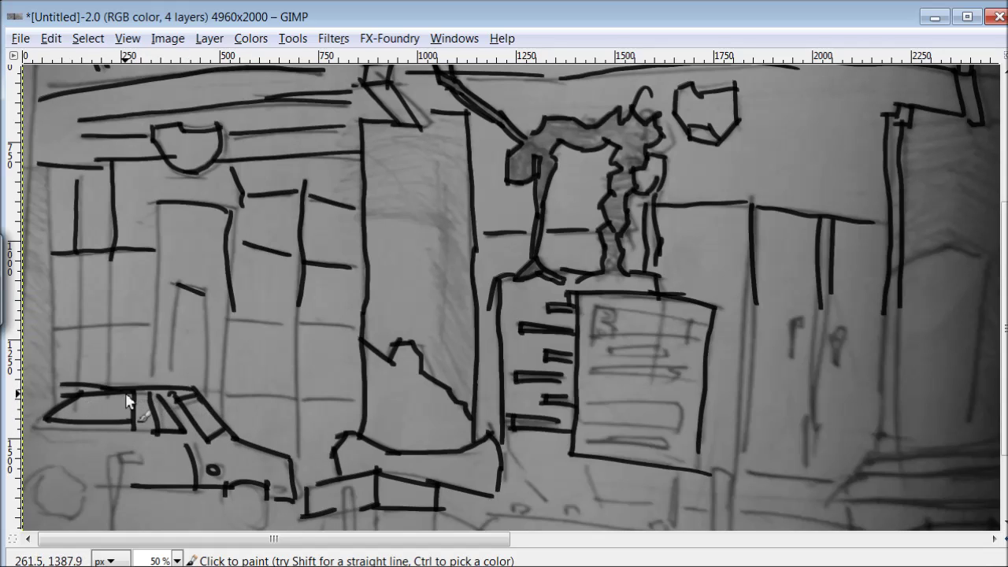
pyautogui.moveTo(143, 431); pyautogui.dragTo(143, 482)
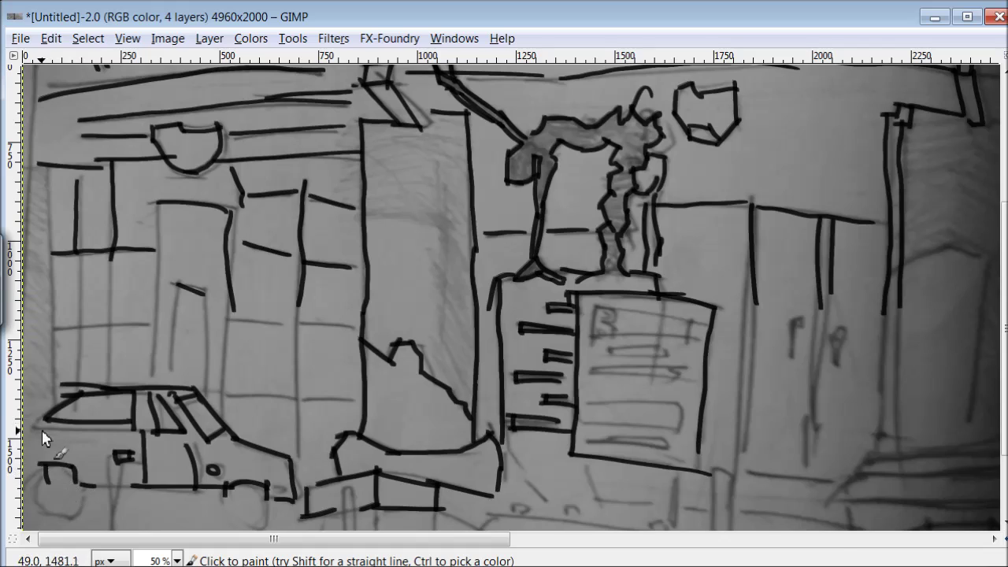
pyautogui.moveTo(46, 426); pyautogui.dragTo(28, 435)
pyautogui.moveTo(47, 444); pyautogui.dragTo(99, 443)
# Ink the plinth's top edge and the brackets and bars inside it
pyautogui.moveTo(508, 455); pyautogui.dragTo(545, 504)
pyautogui.moveTo(510, 501)
pyautogui.mouseDown()
pyautogui.moveTo(526, 514)
pyautogui.moveTo(582, 517)
pyautogui.mouseUp()
pyautogui.moveTo(587, 461); pyautogui.dragTo(650, 508)
pyautogui.moveTo(598, 306)
pyautogui.mouseDown()
pyautogui.moveTo(687, 309)
pyautogui.moveTo(686, 339)
pyautogui.mouseUp()
pyautogui.moveTo(684, 326); pyautogui.dragTo(592, 306)
pyautogui.moveTo(608, 347)
pyautogui.mouseDown()
pyautogui.moveTo(653, 348)
pyautogui.moveTo(665, 367)
pyautogui.mouseUp()
pyautogui.moveTo(600, 371); pyautogui.dragTo(665, 374)
pyautogui.moveTo(589, 401); pyautogui.dragTo(676, 422)
pyautogui.moveTo(592, 435)
pyautogui.mouseDown()
pyautogui.moveTo(675, 441)
pyautogui.moveTo(668, 452)
pyautogui.mouseUp()
# Ink the horizontal and vertical lines of the middle and left buildings
pyautogui.moveTo(227, 318); pyautogui.dragTo(364, 323)
pyautogui.moveTo(224, 399); pyautogui.dragTo(285, 397)
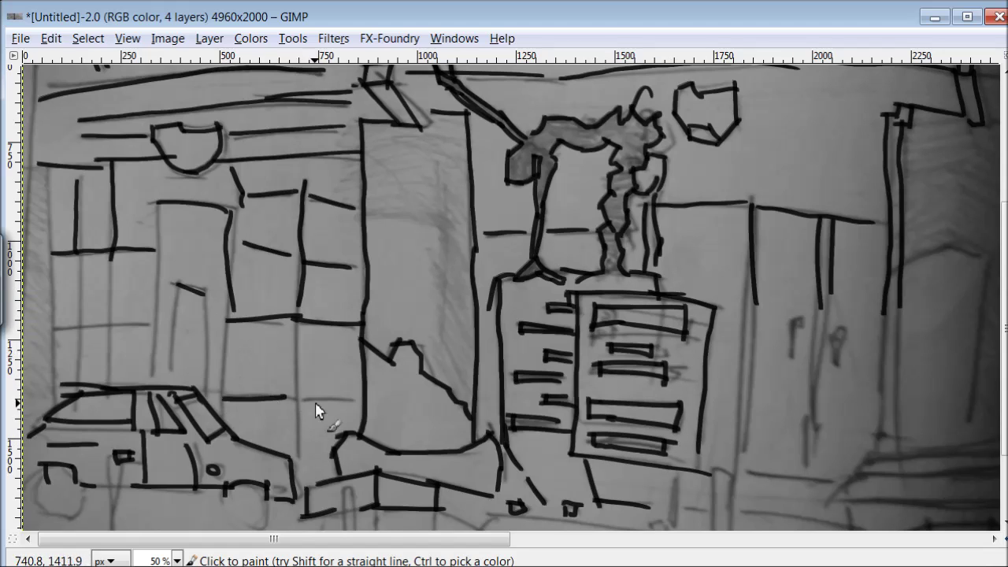
pyautogui.moveTo(299, 323); pyautogui.dragTo(297, 457)
pyautogui.moveTo(169, 385); pyautogui.dragTo(212, 402)
pyautogui.moveTo(153, 201); pyautogui.dragTo(157, 393)
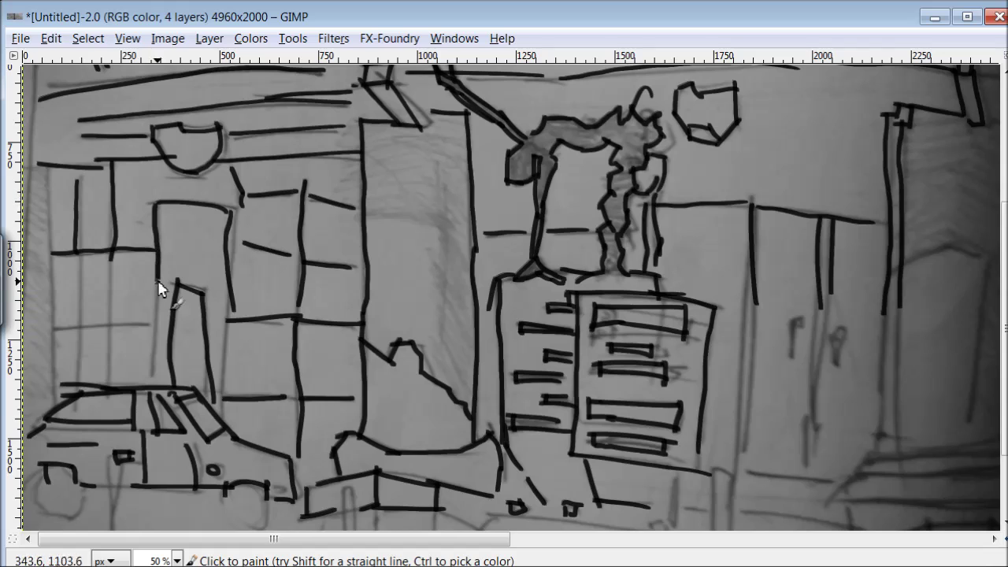
pyautogui.moveTo(52, 333); pyautogui.dragTo(156, 331)
pyautogui.moveTo(112, 263); pyautogui.dragTo(114, 375)
pyautogui.moveTo(79, 262); pyautogui.dragTo(80, 371)
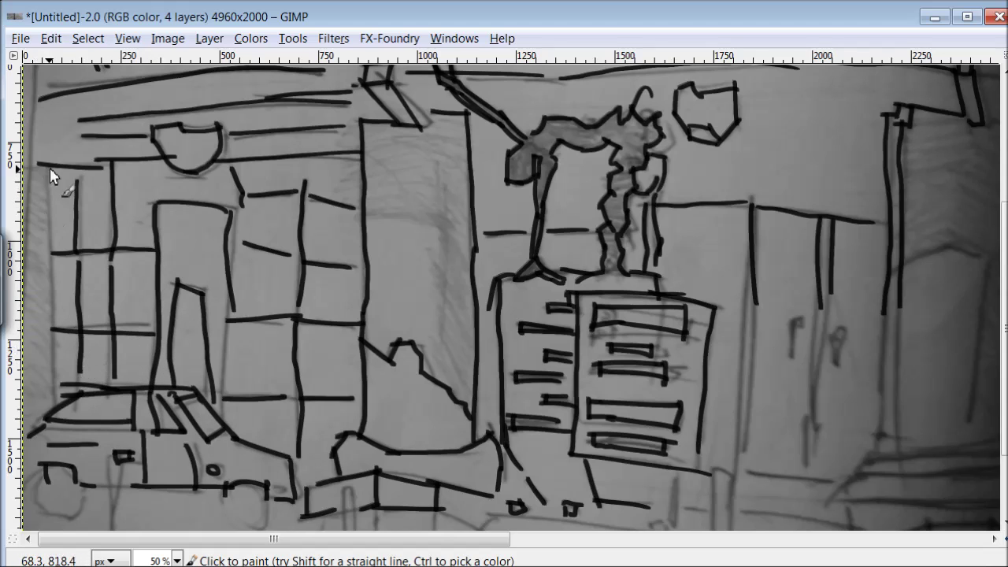
pyautogui.moveTo(49, 167); pyautogui.dragTo(52, 395)
# Ink the car's wheels, a short street vertical and the bottom street line
pyautogui.moveTo(210, 466); pyautogui.dragTo(211, 468)
pyautogui.moveTo(241, 479)
pyautogui.mouseDown()
pyautogui.moveTo(227, 500)
pyautogui.moveTo(236, 482)
pyautogui.mouseUp()
pyautogui.moveTo(76, 474); pyautogui.dragTo(44, 493)
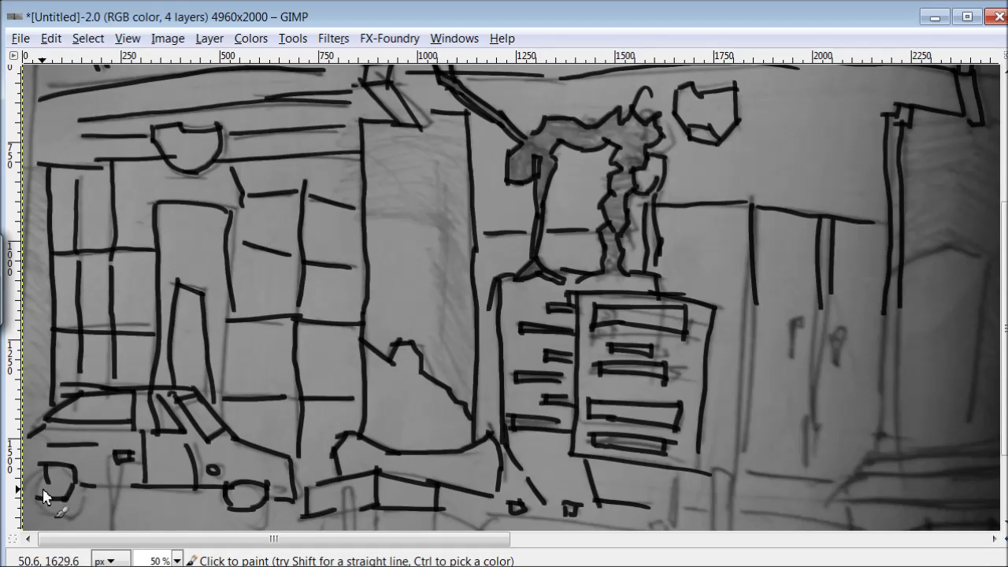
pyautogui.moveTo(343, 486); pyautogui.dragTo(345, 522)
pyautogui.moveTo(438, 523); pyautogui.dragTo(586, 511)
# Ink the right-side bracket, the right building's edge and the bottom-right street lines
pyautogui.moveTo(730, 471); pyautogui.dragTo(720, 521)
pyautogui.moveTo(753, 266); pyautogui.dragTo(750, 445)
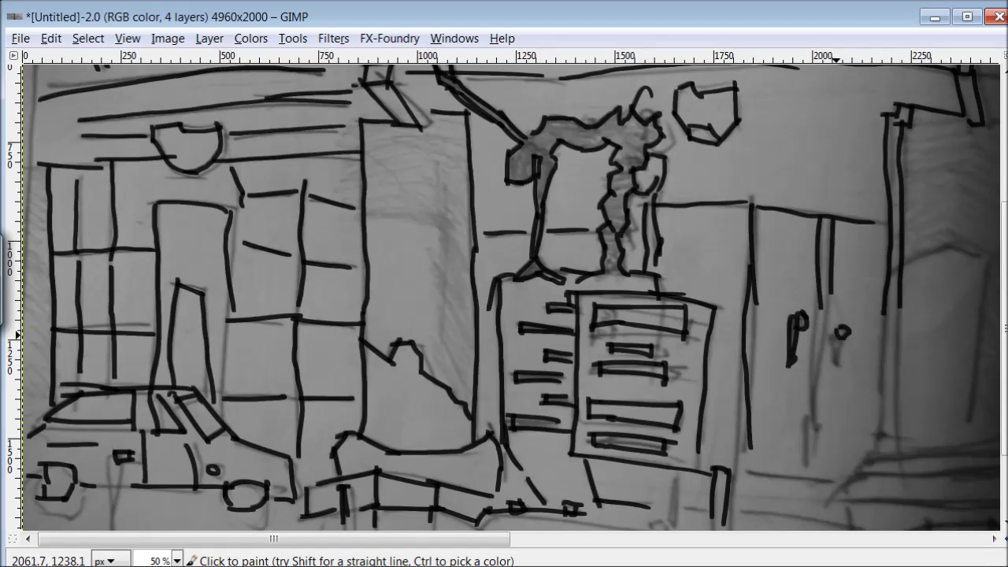
pyautogui.moveTo(875, 436); pyautogui.dragTo(841, 499)
pyautogui.moveTo(898, 311)
pyautogui.mouseDown()
pyautogui.moveTo(898, 443)
pyautogui.moveTo(983, 447)
pyautogui.mouseUp()
pyautogui.moveTo(862, 472); pyautogui.dragTo(975, 463)
pyautogui.moveTo(843, 498); pyautogui.dragTo(983, 504)
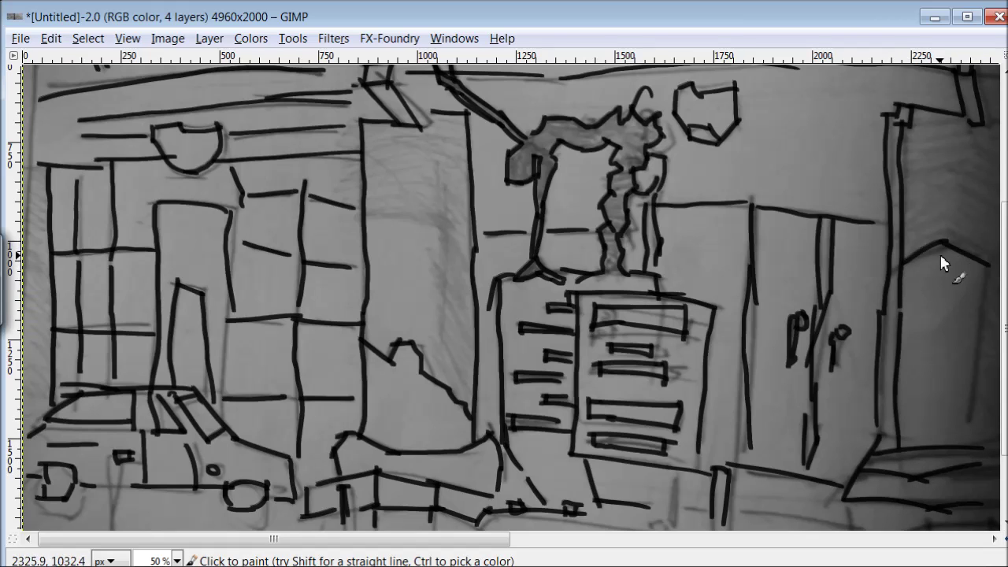
# Ink short strokes on the right building and a vertical and diagonal in the foreground
pyautogui.scroll(-3, 1005, 331)
pyautogui.moveTo(663, 414); pyautogui.dragTo(648, 428)
pyautogui.moveTo(671, 366); pyautogui.dragTo(667, 432)
pyautogui.moveTo(679, 365)
pyautogui.mouseDown()
pyautogui.moveTo(677, 411)
pyautogui.moveTo(709, 407)
pyautogui.mouseUp()
pyautogui.moveTo(698, 431); pyautogui.dragTo(733, 455)
pyautogui.moveTo(475, 415); pyautogui.dragTo(474, 504)
pyautogui.moveTo(477, 487); pyautogui.dragTo(533, 523)
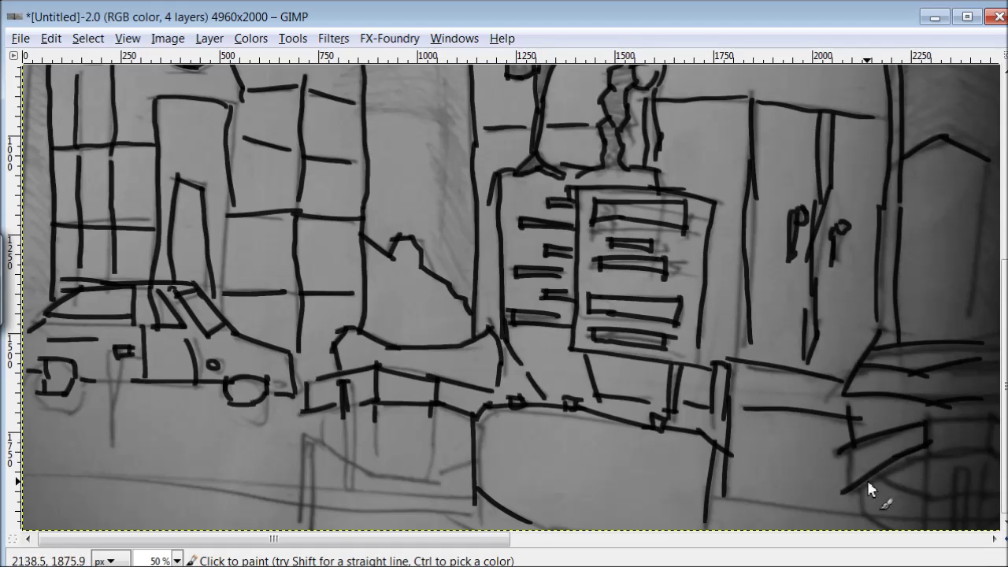
# Ink the foreground structure's top curve, sides, verticals and base line, plus the top-right roof edge
pyautogui.moveTo(470, 457)
pyautogui.mouseDown()
pyautogui.moveTo(444, 482)
pyautogui.moveTo(353, 478)
pyautogui.mouseUp()
pyautogui.moveTo(386, 475)
pyautogui.mouseDown()
pyautogui.moveTo(311, 436)
pyautogui.moveTo(301, 504)
pyautogui.mouseUp()
pyautogui.moveTo(311, 434); pyautogui.dragTo(311, 520)
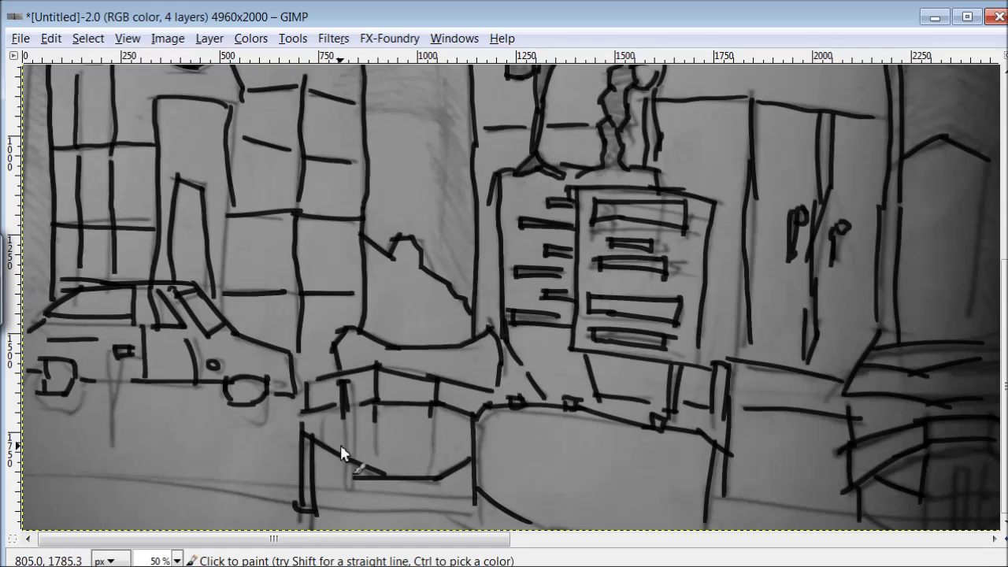
pyautogui.moveTo(352, 382); pyautogui.dragTo(352, 473)
pyautogui.moveTo(375, 370); pyautogui.dragTo(375, 474)
pyautogui.moveTo(432, 378); pyautogui.dragTo(432, 477)
pyautogui.moveTo(316, 401); pyautogui.dragTo(316, 504)
pyautogui.moveTo(473, 494)
pyautogui.mouseDown()
pyautogui.moveTo(304, 498)
pyautogui.moveTo(50, 479)
pyautogui.mouseUp()
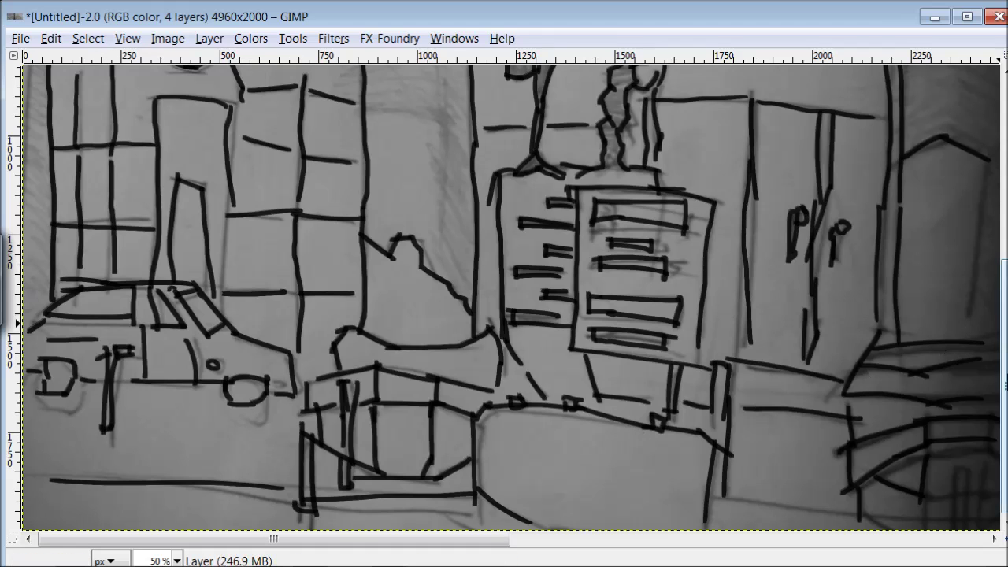
pyautogui.moveTo(947, 132)
pyautogui.mouseDown()
pyautogui.moveTo(980, 196)
pyautogui.moveTo(951, 298)
pyautogui.mouseUp()
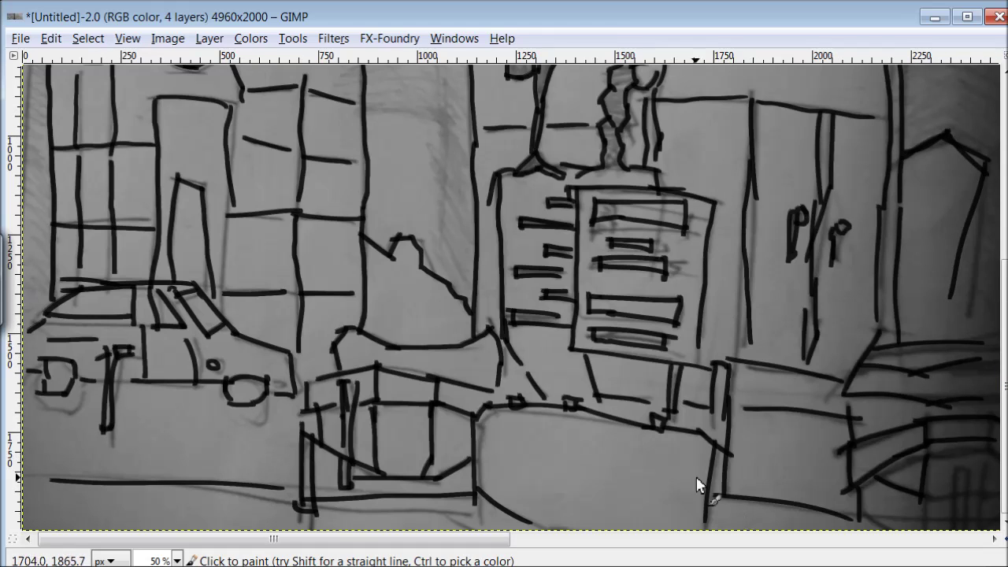
pyautogui.click(590, 539)
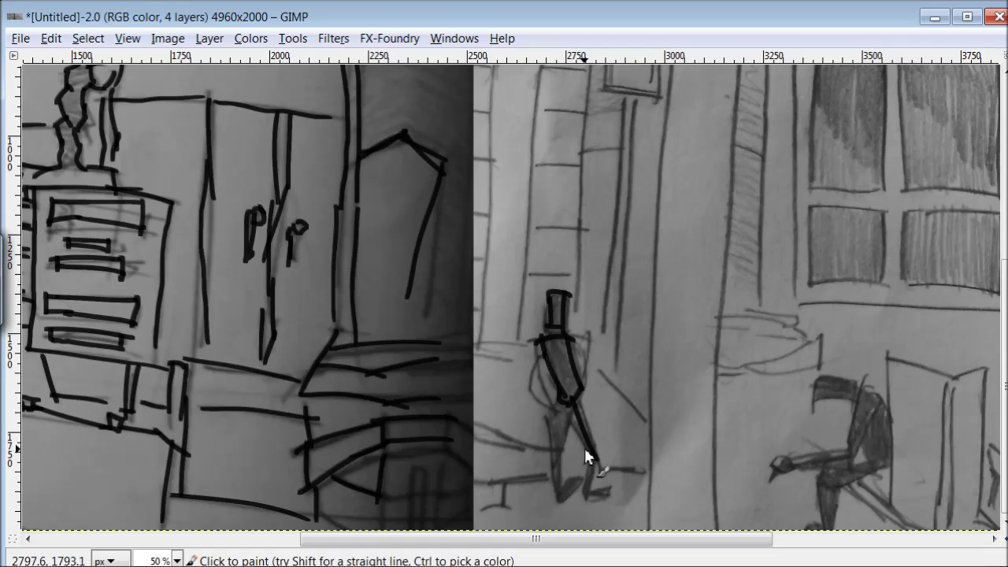
# Ink the walking figure's right foot, a line beside it and a small bracket nearby
pyautogui.moveTo(618, 494); pyautogui.dragTo(590, 490)
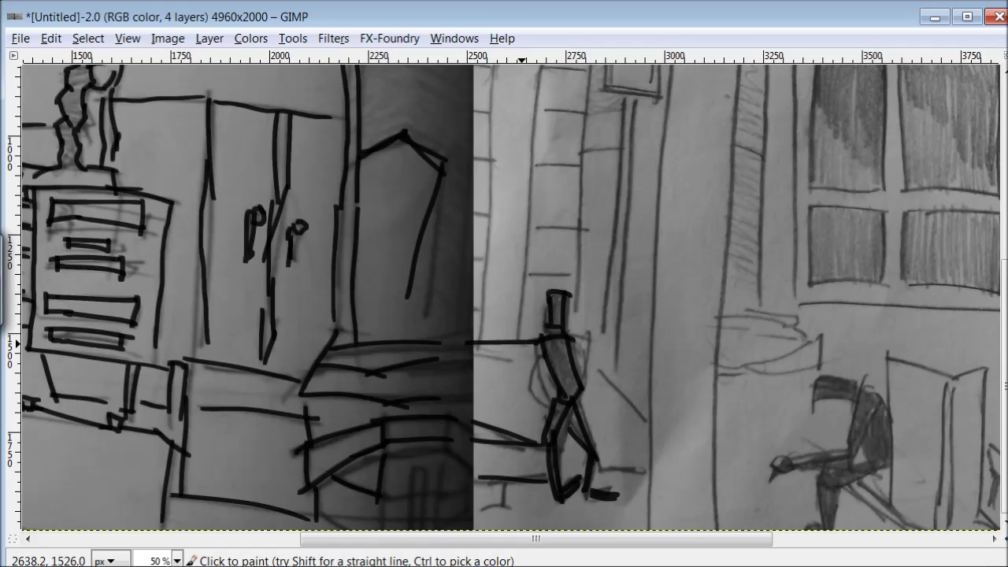
pyautogui.moveTo(601, 467); pyautogui.dragTo(640, 471)
pyautogui.moveTo(505, 482); pyautogui.dragTo(481, 506)
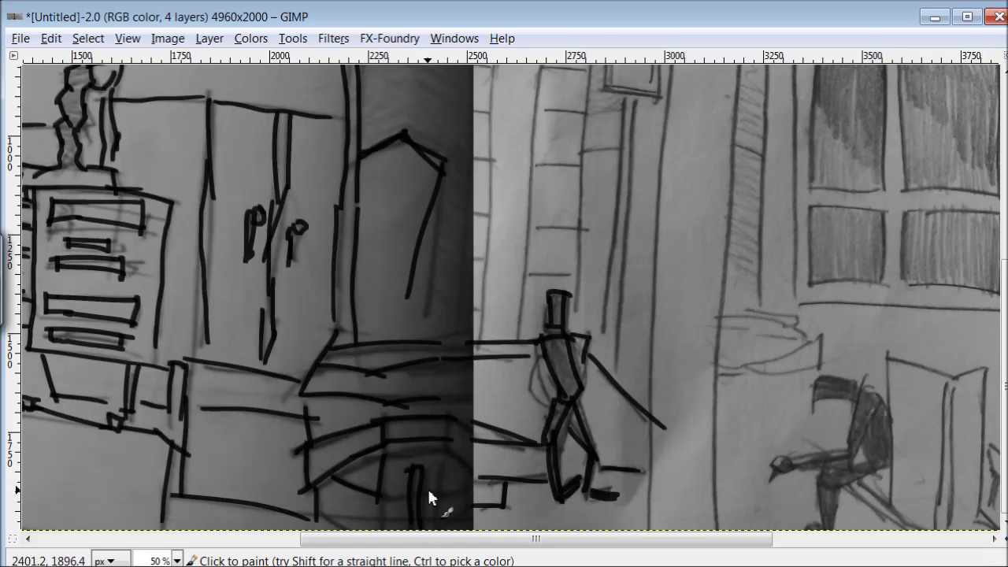
pyautogui.scroll(5, 473, 356)
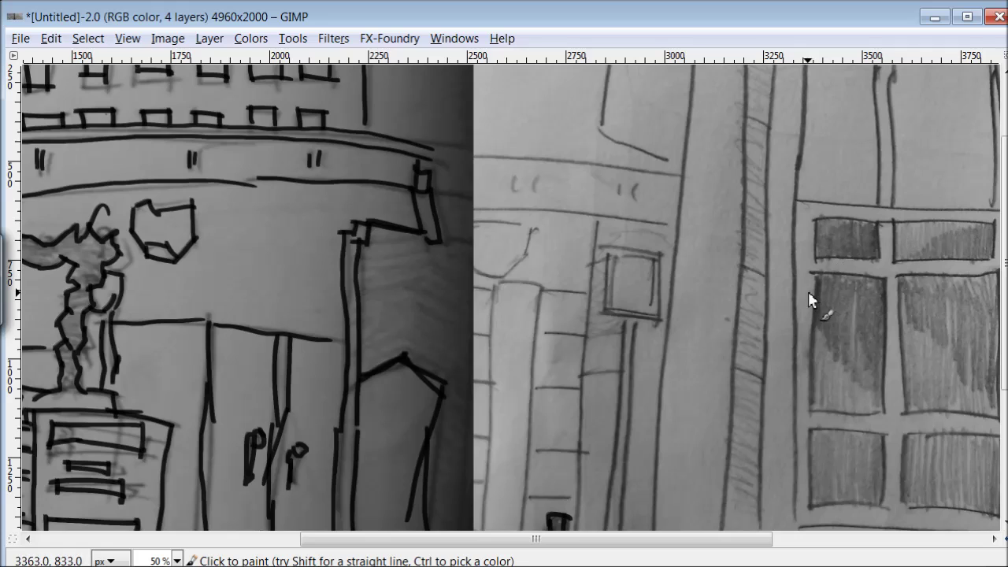
# Ink the small square window box and the two long ledge lines with tick marks
pyautogui.moveTo(601, 247)
pyautogui.mouseDown()
pyautogui.moveTo(664, 250)
pyautogui.moveTo(664, 317)
pyautogui.mouseUp()
pyautogui.moveTo(656, 253); pyautogui.dragTo(612, 302)
pyautogui.moveTo(612, 254); pyautogui.dragTo(613, 303)
pyautogui.moveTo(676, 225); pyautogui.dragTo(463, 208)
pyautogui.moveTo(443, 153); pyautogui.dragTo(689, 164)
pyautogui.moveTo(617, 178); pyautogui.dragTo(614, 194)
pyautogui.moveTo(632, 179); pyautogui.dragTo(627, 194)
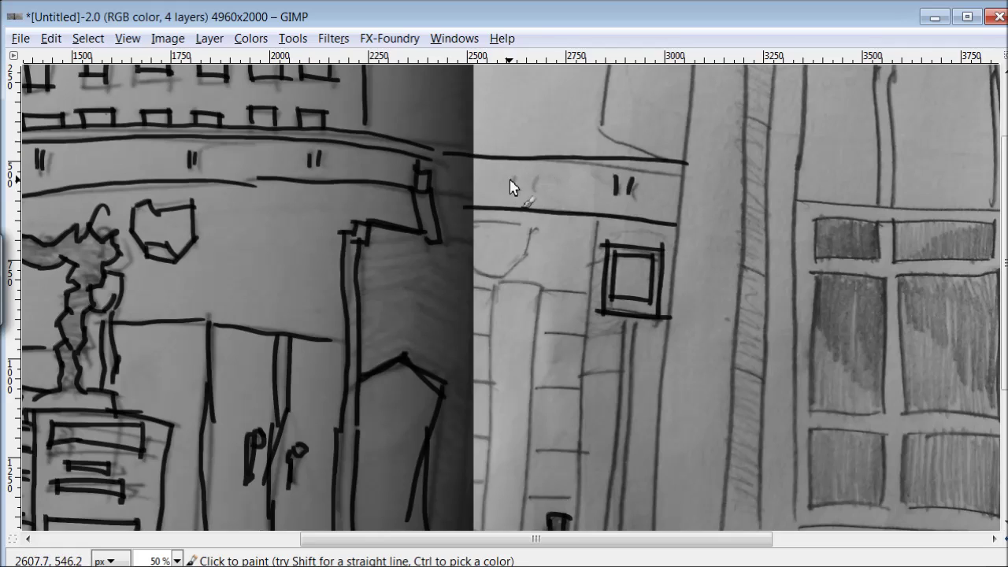
# Ink the curves below the ledge, a vertical beside the square window and bars to its left
pyautogui.moveTo(530, 226); pyautogui.dragTo(497, 272)
pyautogui.moveTo(460, 236); pyautogui.dragTo(505, 264)
pyautogui.moveTo(490, 282); pyautogui.dragTo(539, 285)
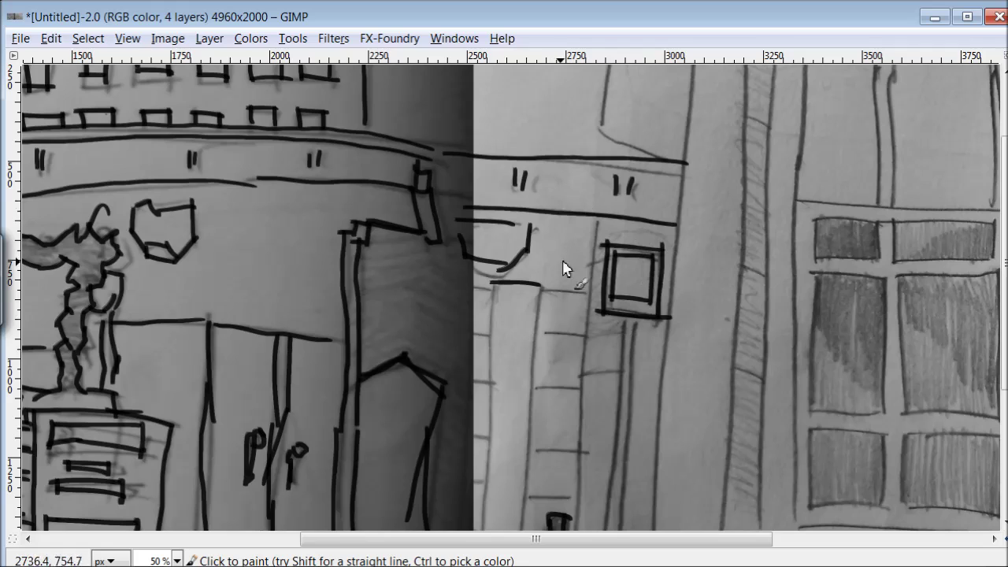
pyautogui.moveTo(598, 218); pyautogui.dragTo(584, 318)
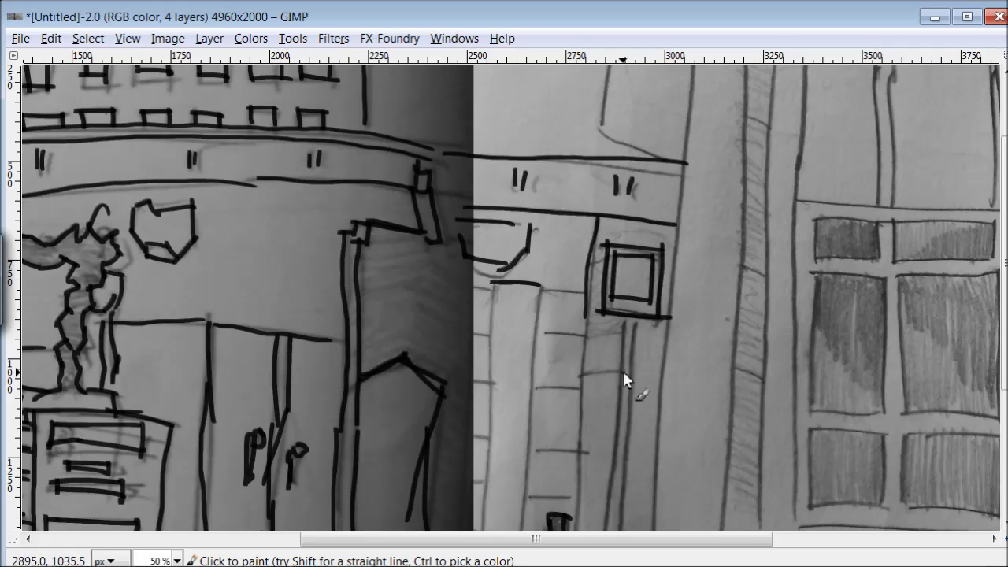
pyautogui.moveTo(585, 290); pyautogui.dragTo(547, 289)
pyautogui.moveTo(542, 280); pyautogui.dragTo(525, 362)
# Ink the building's vertical lines, short ticks and bottom bar left of the square window
pyautogui.moveTo(472, 282); pyautogui.dragTo(542, 280)
pyautogui.moveTo(493, 284); pyautogui.dragTo(489, 398)
pyautogui.moveTo(471, 335); pyautogui.dragTo(487, 335)
pyautogui.moveTo(471, 384)
pyautogui.mouseDown()
pyautogui.moveTo(489, 383)
pyautogui.moveTo(482, 482)
pyautogui.mouseUp()
pyautogui.moveTo(572, 453); pyautogui.dragTo(579, 510)
pyautogui.moveTo(521, 423); pyautogui.dragTo(518, 524)
pyautogui.moveTo(471, 479); pyautogui.dragTo(484, 481)
pyautogui.moveTo(529, 491); pyautogui.dragTo(576, 497)
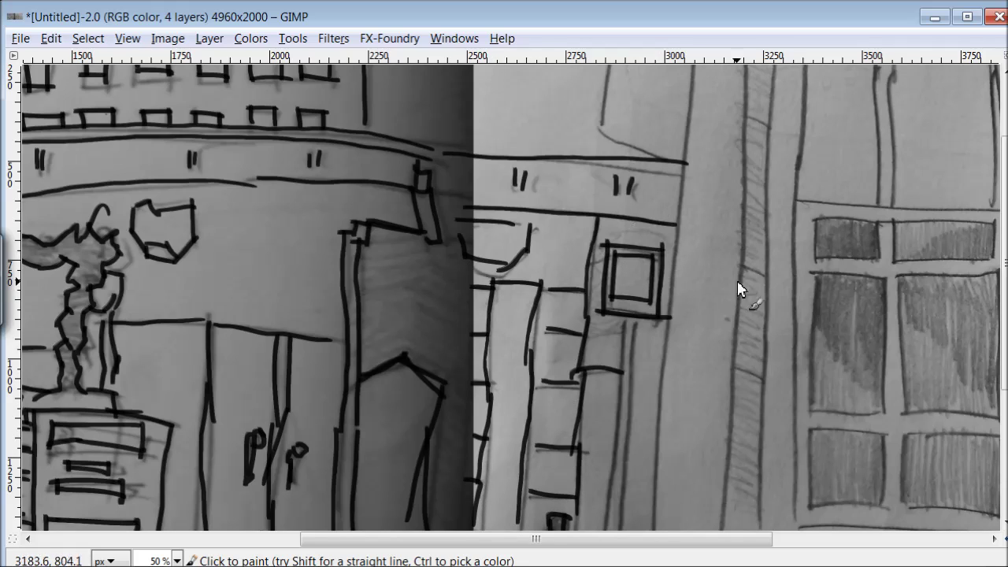
# Mark the pole's bands and ink the long curved lines running down beside it
pyautogui.moveTo(744, 268); pyautogui.dragTo(768, 272)
pyautogui.moveTo(745, 120); pyautogui.dragTo(769, 123)
pyautogui.moveTo(679, 225); pyautogui.dragTo(670, 421)
pyautogui.moveTo(668, 345); pyautogui.dragTo(647, 521)
pyautogui.moveTo(608, 475); pyautogui.dragTo(603, 528)
pyautogui.moveTo(636, 316); pyautogui.dragTo(631, 393)
# Ink the small box at the top, long building and pole lines, and the pole-top hook
pyautogui.scroll(3, 682, 189)
pyautogui.moveTo(617, 70); pyautogui.dragTo(598, 227)
pyautogui.moveTo(589, 225); pyautogui.dragTo(657, 261)
pyautogui.moveTo(658, 69)
pyautogui.mouseDown()
pyautogui.moveTo(696, 93)
pyautogui.moveTo(676, 264)
pyautogui.mouseUp()
pyautogui.moveTo(750, 69); pyautogui.dragTo(742, 220)
pyautogui.moveTo(783, 70); pyautogui.dragTo(764, 224)
pyautogui.moveTo(768, 73); pyautogui.dragTo(754, 101)
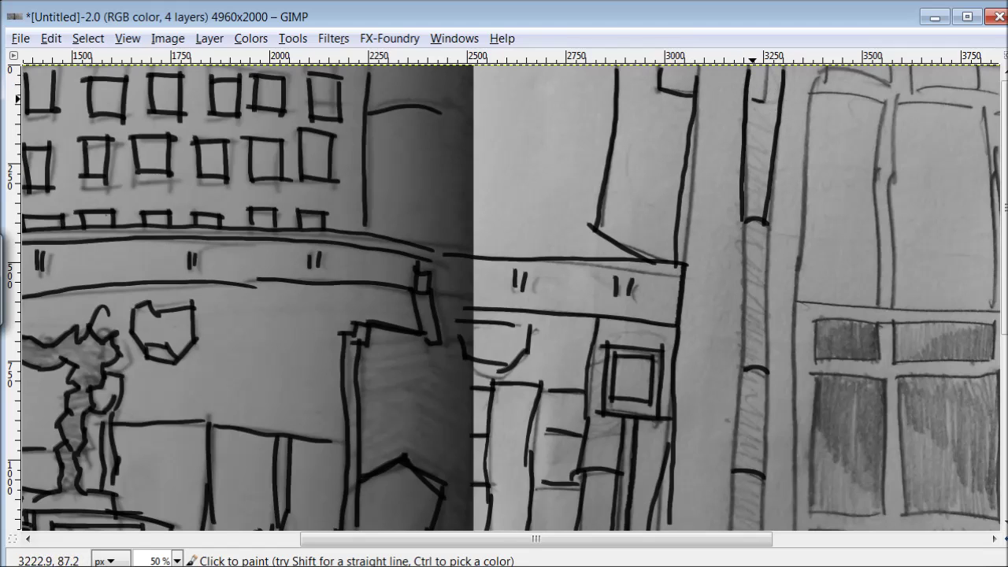
# Extend the pole's lines downward and close off its base with short strokes
pyautogui.moveTo(743, 223)
pyautogui.mouseDown()
pyautogui.moveTo(741, 369)
pyautogui.moveTo(765, 360)
pyautogui.moveTo(759, 448)
pyautogui.mouseUp()
pyautogui.moveTo(737, 366); pyautogui.dragTo(726, 479)
pyautogui.scroll(-5, 906, 401)
pyautogui.moveTo(762, 224)
pyautogui.mouseDown()
pyautogui.moveTo(761, 363)
pyautogui.moveTo(735, 271)
pyautogui.moveTo(735, 365)
pyautogui.mouseUp()
pyautogui.moveTo(820, 431); pyautogui.dragTo(750, 427)
pyautogui.moveTo(743, 438)
pyautogui.mouseDown()
pyautogui.moveTo(719, 444)
pyautogui.moveTo(741, 438)
pyautogui.mouseUp()
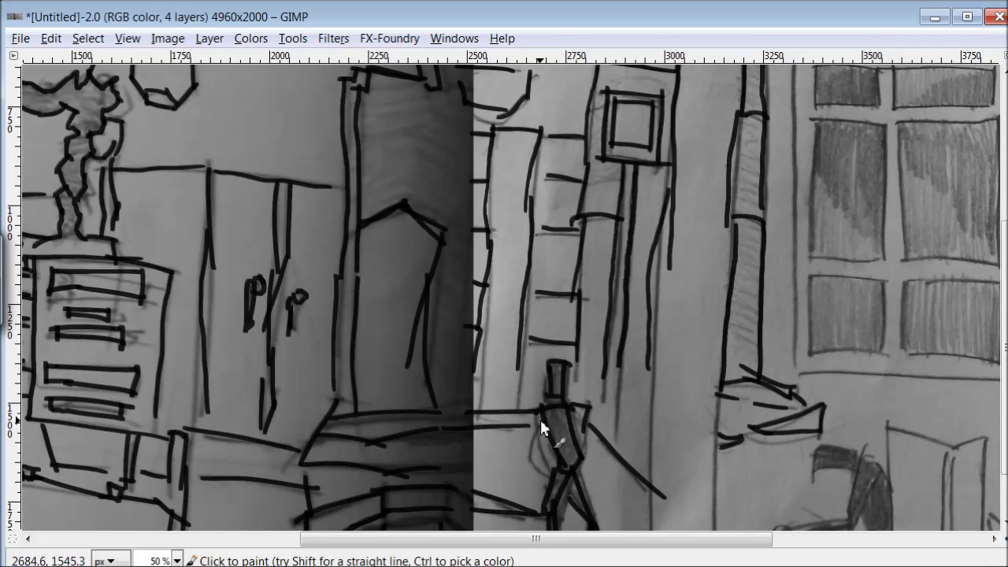
# Outline the lower-left window pane, a frame vertical and the sill line
pyautogui.moveTo(813, 268); pyautogui.dragTo(882, 279)
pyautogui.moveTo(881, 278)
pyautogui.mouseDown()
pyautogui.moveTo(880, 356)
pyautogui.moveTo(811, 344)
pyautogui.mouseUp()
pyautogui.moveTo(792, 69); pyautogui.dragTo(794, 152)
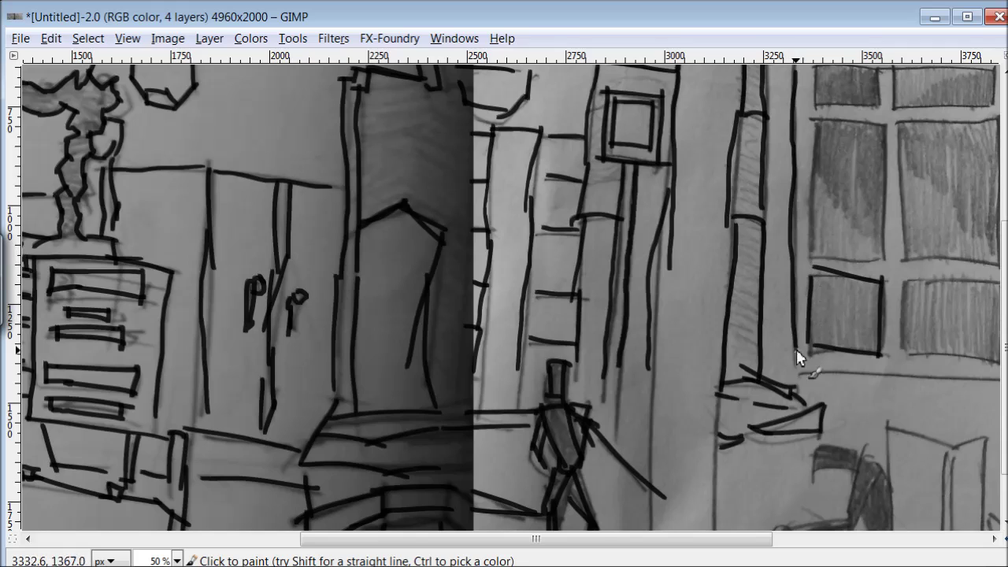
pyautogui.moveTo(991, 378); pyautogui.dragTo(852, 380)
# Outline the lower-right window pane, the frame's upper line and its middle verticals
pyautogui.moveTo(901, 280); pyautogui.dragTo(897, 364)
pyautogui.moveTo(997, 282); pyautogui.dragTo(900, 278)
pyautogui.moveTo(996, 360); pyautogui.dragTo(900, 354)
pyautogui.moveTo(995, 264); pyautogui.dragTo(899, 261)
pyautogui.moveTo(899, 128)
pyautogui.mouseDown()
pyautogui.moveTo(903, 270)
pyautogui.moveTo(880, 260)
pyautogui.mouseUp()
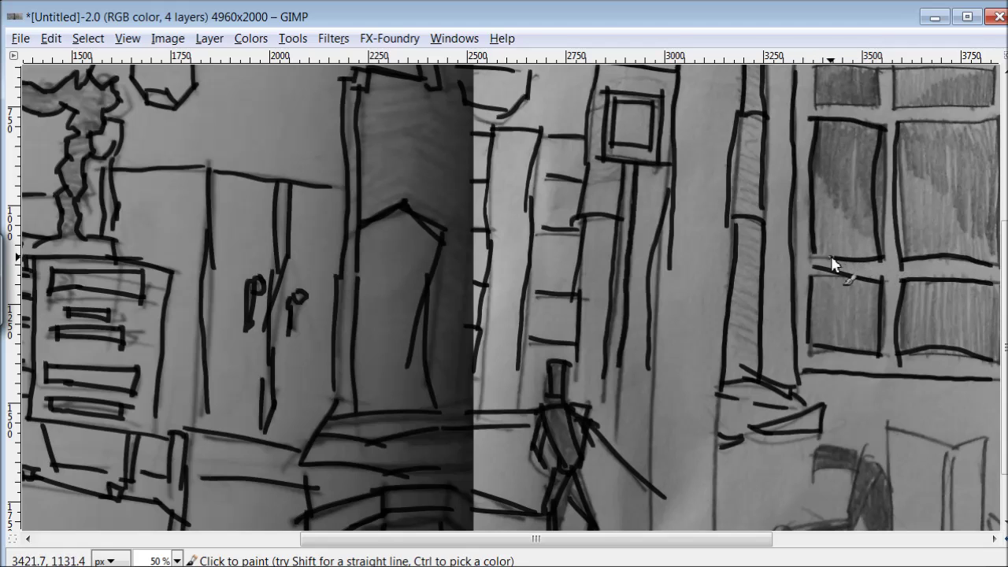
# Ink the upper window panes' edges and darken the window frame's vertical lines
pyautogui.scroll(5, 867, 268)
pyautogui.moveTo(984, 261)
pyautogui.mouseDown()
pyautogui.moveTo(900, 244)
pyautogui.moveTo(956, 232)
pyautogui.moveTo(986, 262)
pyautogui.mouseUp()
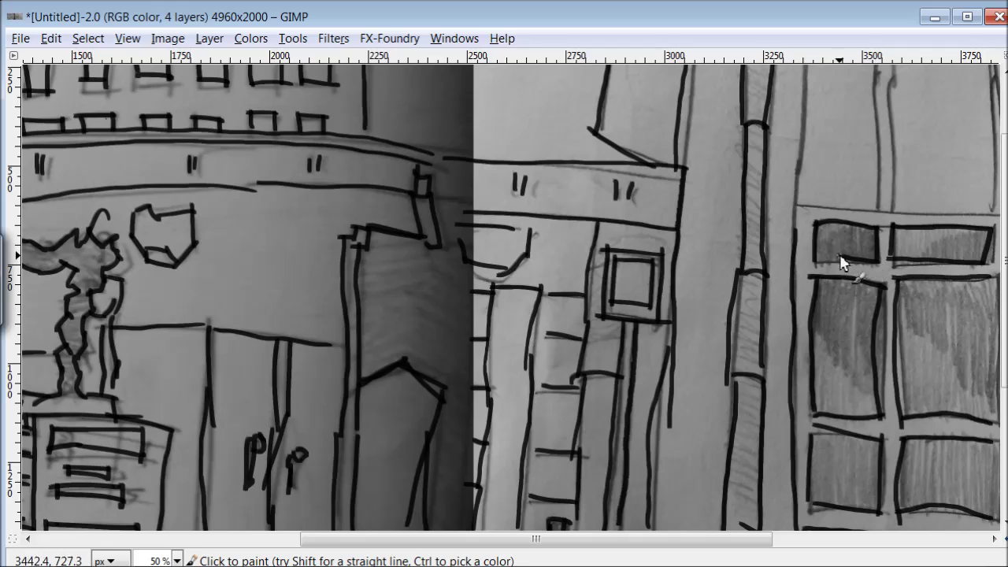
pyautogui.moveTo(877, 74)
pyautogui.mouseDown()
pyautogui.moveTo(877, 206)
pyautogui.moveTo(891, 206)
pyautogui.moveTo(796, 206)
pyautogui.mouseUp()
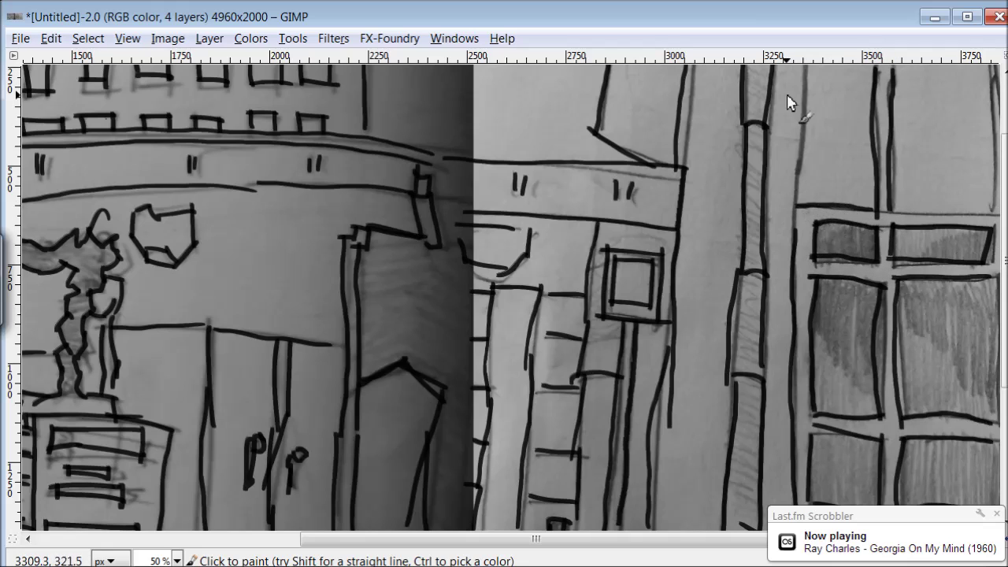
pyautogui.moveTo(804, 69); pyautogui.dragTo(795, 162)
pyautogui.moveTo(989, 210); pyautogui.dragTo(880, 210)
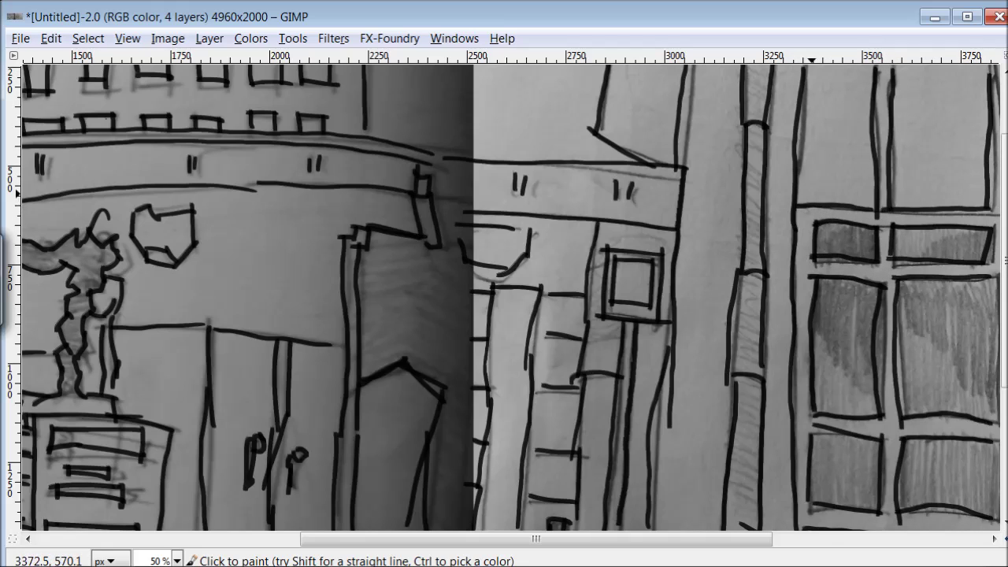
pyautogui.hscroll(5, 561, 217)
# Ink black outlines over the window frames and lower panes left of the column
pyautogui.moveTo(561, 214); pyautogui.dragTo(648, 213)
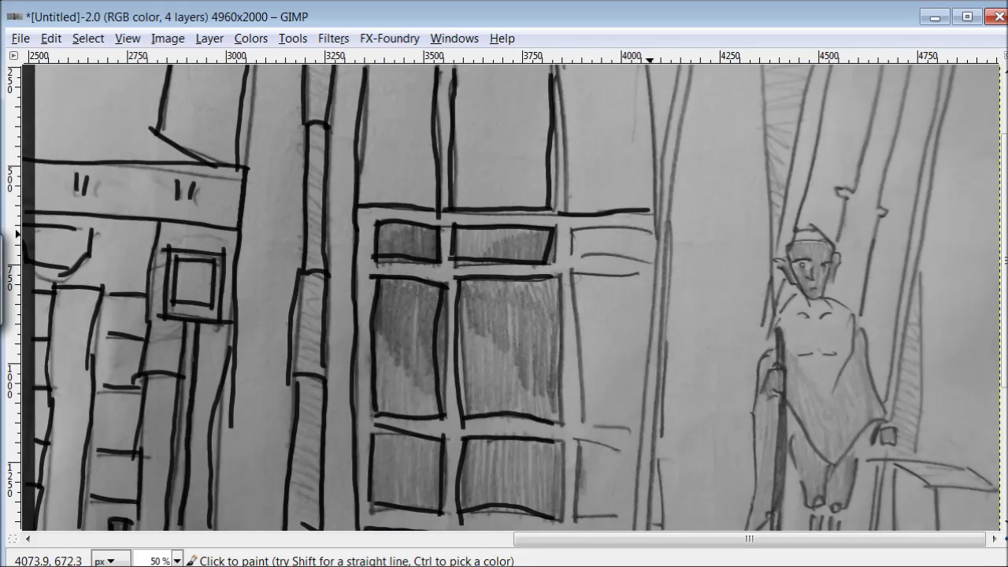
pyautogui.moveTo(573, 260); pyautogui.dragTo(663, 260)
pyautogui.moveTo(575, 276)
pyautogui.mouseDown()
pyautogui.moveTo(651, 276)
pyautogui.moveTo(583, 421)
pyautogui.mouseUp()
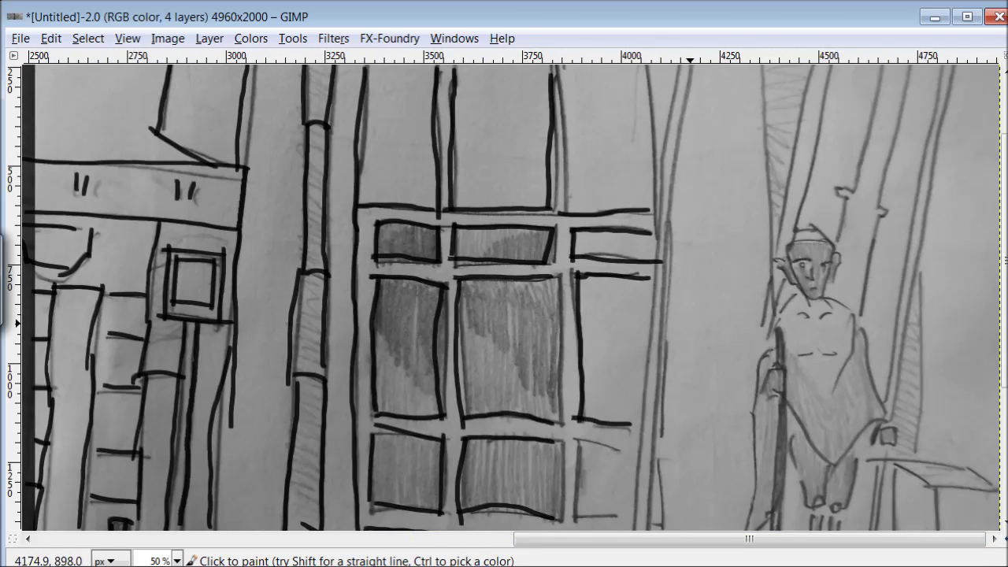
pyautogui.moveTo(666, 293); pyautogui.dragTo(672, 430)
pyautogui.moveTo(581, 479); pyautogui.dragTo(619, 517)
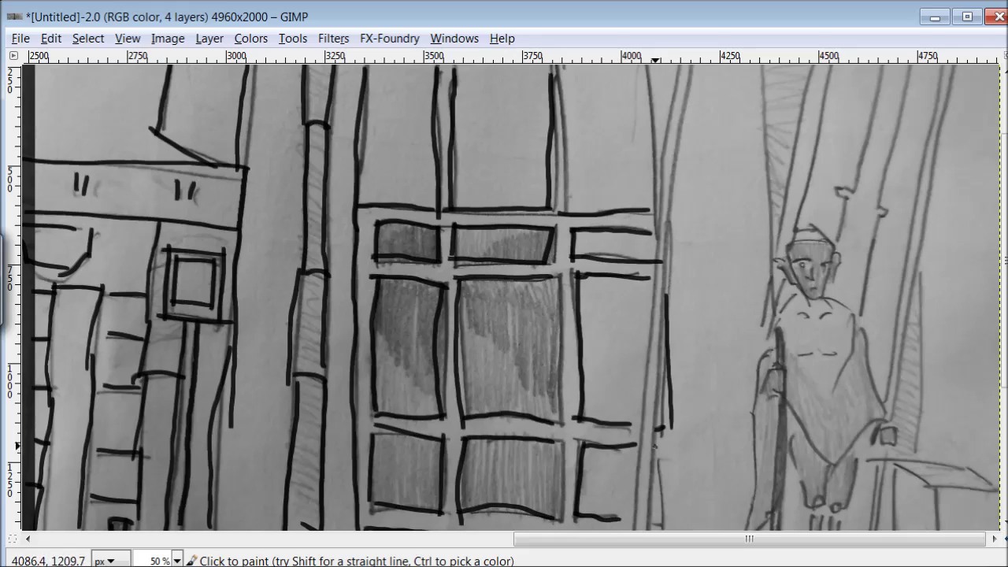
pyautogui.moveTo(654, 445); pyautogui.dragTo(652, 519)
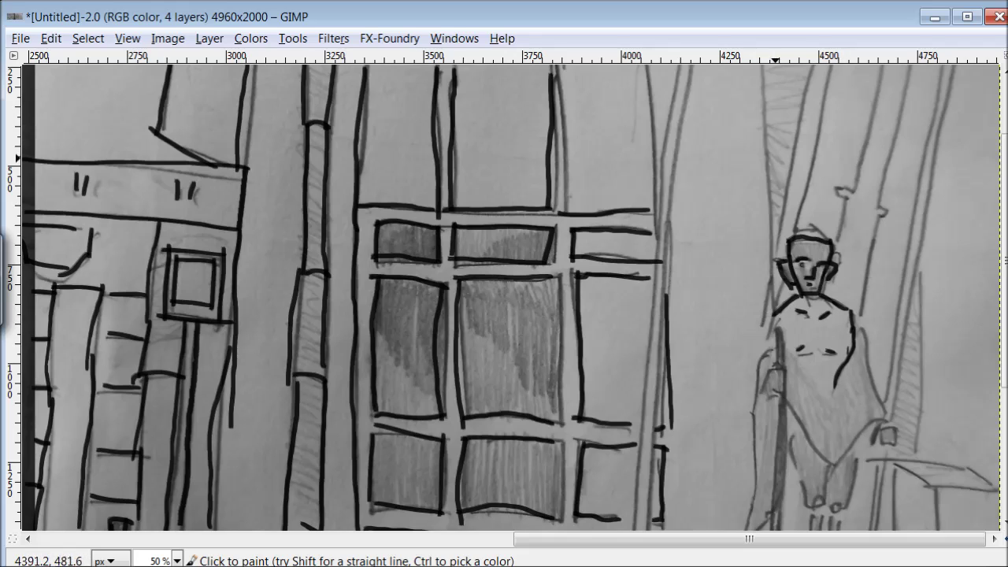
# Ink the tall column's long vertical lines and the diagonals near the top right
pyautogui.moveTo(760, 100); pyautogui.dragTo(767, 312)
pyautogui.moveTo(645, 70); pyautogui.dragTo(652, 195)
pyautogui.moveTo(679, 69); pyautogui.dragTo(642, 492)
pyautogui.moveTo(675, 135); pyautogui.dragTo(644, 527)
pyautogui.moveTo(813, 69); pyautogui.dragTo(785, 186)
pyautogui.moveTo(824, 101); pyautogui.dragTo(784, 288)
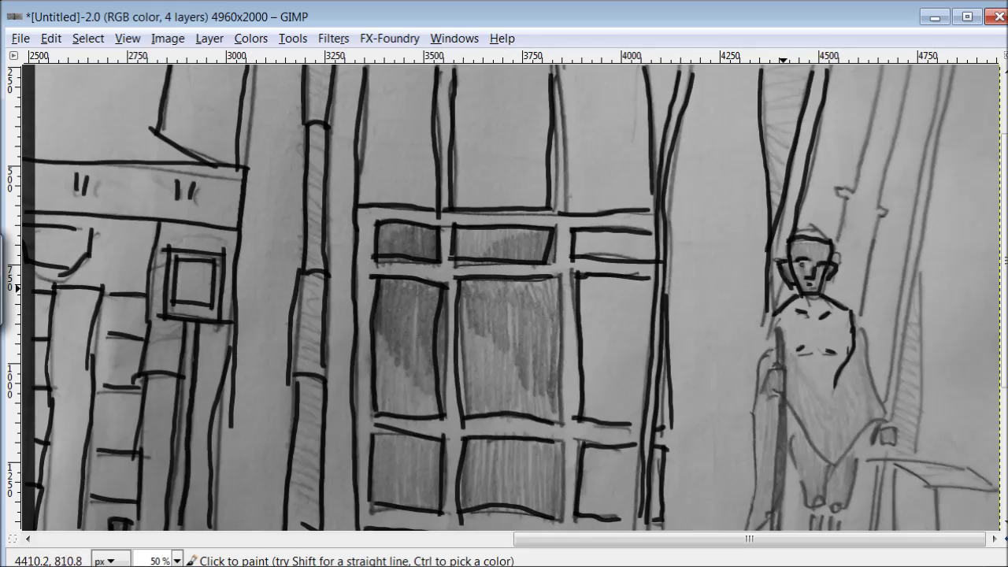
# Ink the lines around the figure's raised arm and behind it, and darken the small square
pyautogui.moveTo(873, 227); pyautogui.dragTo(841, 303)
pyautogui.moveTo(888, 220)
pyautogui.mouseDown()
pyautogui.moveTo(875, 202)
pyautogui.moveTo(900, 122)
pyautogui.mouseUp()
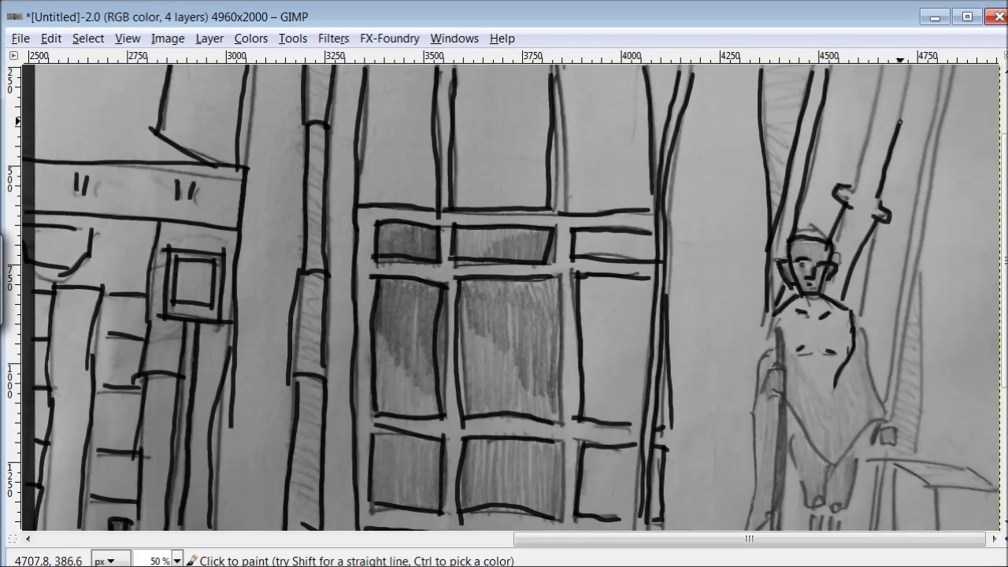
pyautogui.moveTo(857, 168); pyautogui.dragTo(889, 68)
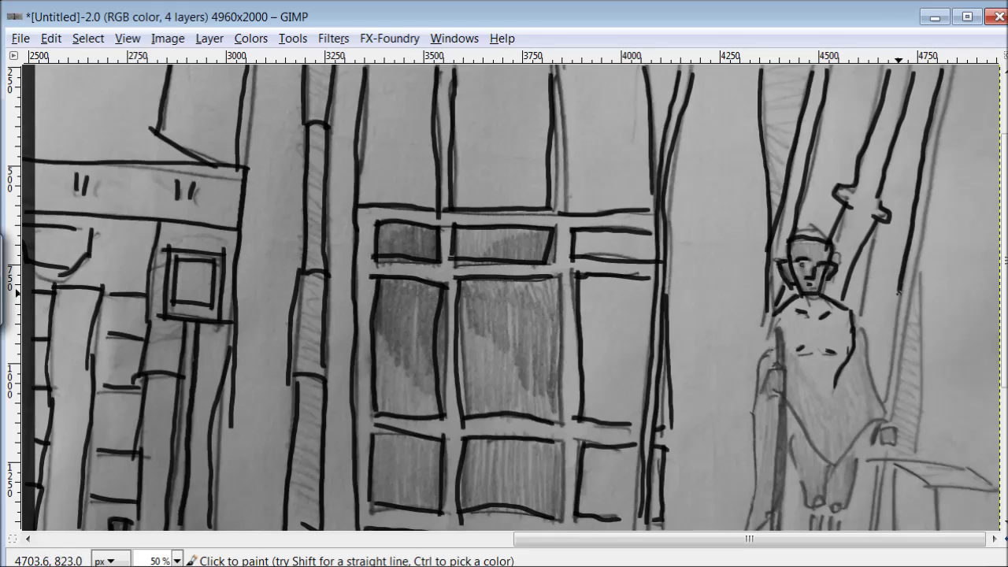
pyautogui.moveTo(898, 292); pyautogui.dragTo(879, 403)
pyautogui.moveTo(953, 70); pyautogui.dragTo(881, 411)
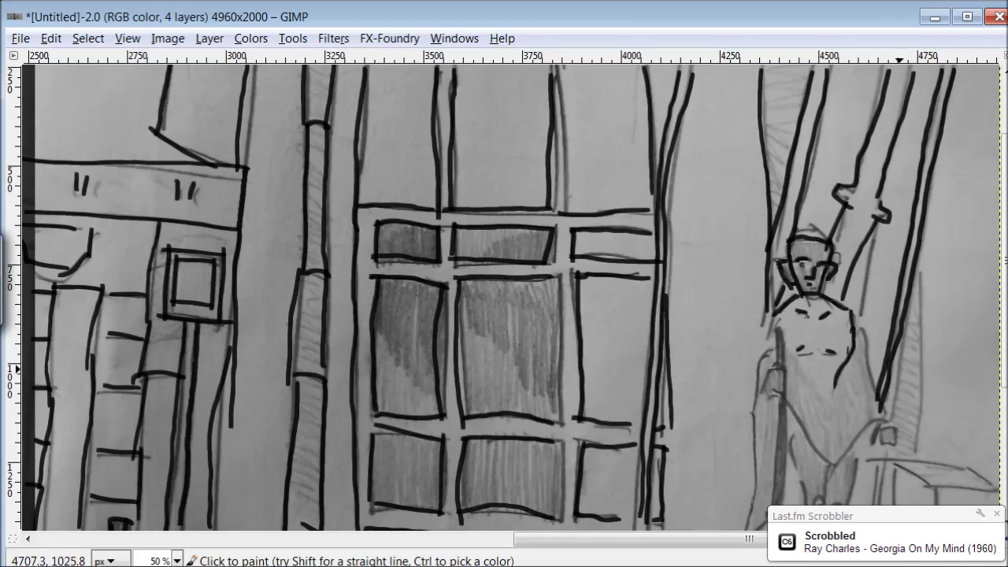
pyautogui.moveTo(919, 300); pyautogui.dragTo(911, 441)
pyautogui.moveTo(882, 429)
pyautogui.mouseDown()
pyautogui.moveTo(881, 442)
pyautogui.moveTo(832, 470)
pyautogui.mouseUp()
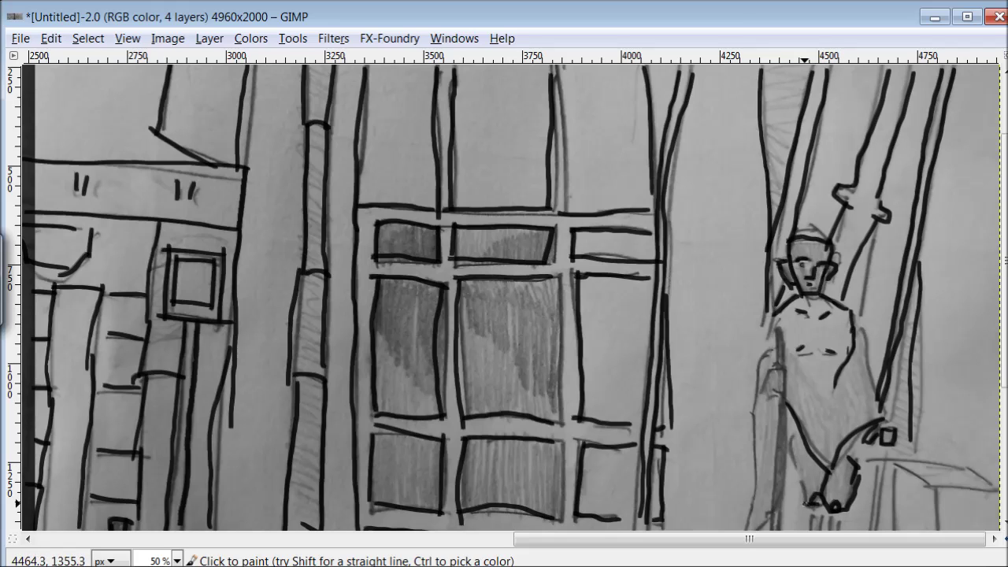
# Ink the standing figure's leg and the long verticals on either side of it
pyautogui.scroll(-5, 855, 292)
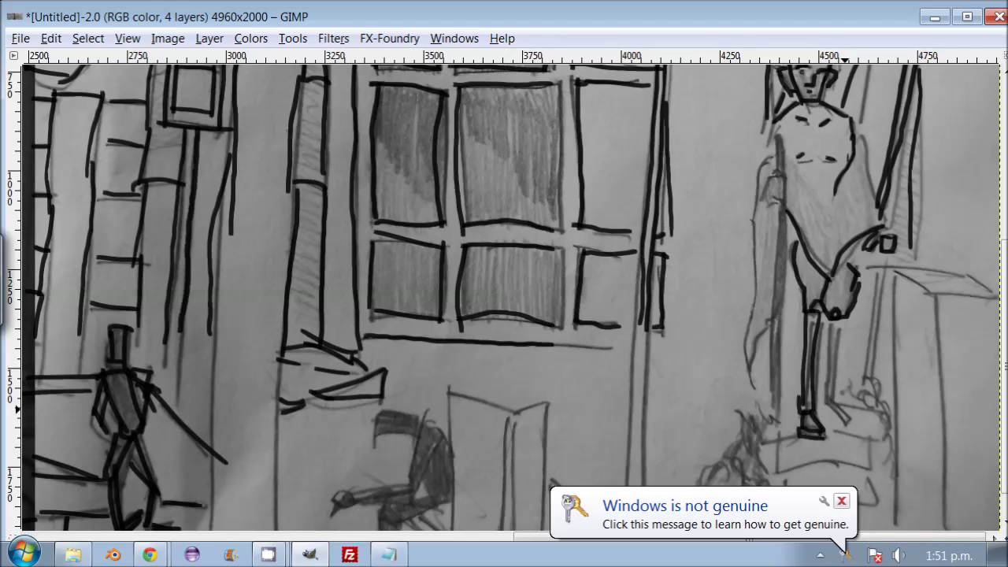
pyautogui.moveTo(845, 313); pyautogui.dragTo(835, 400)
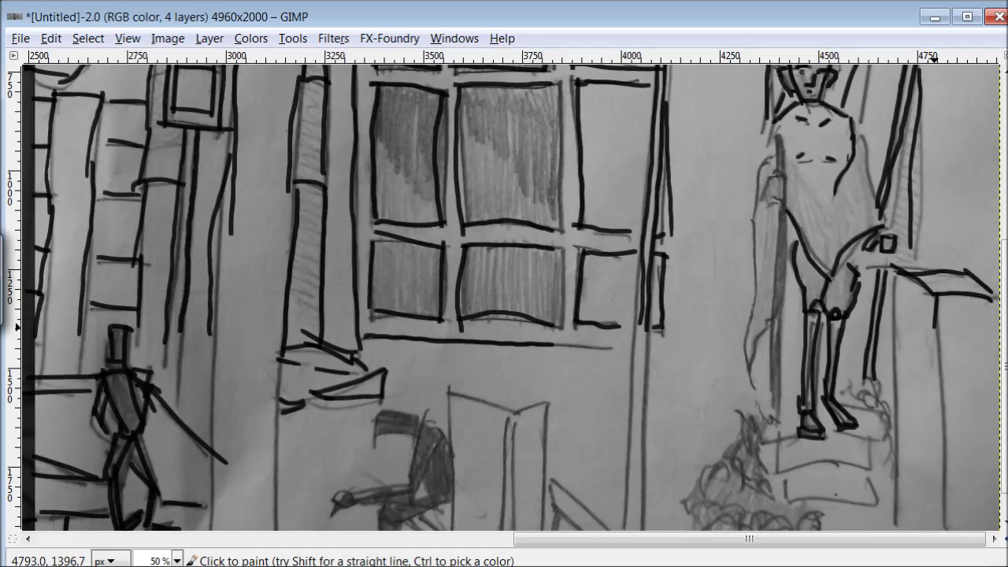
pyautogui.moveTo(935, 315); pyautogui.dragTo(941, 465)
pyautogui.moveTo(893, 290); pyautogui.dragTo(892, 465)
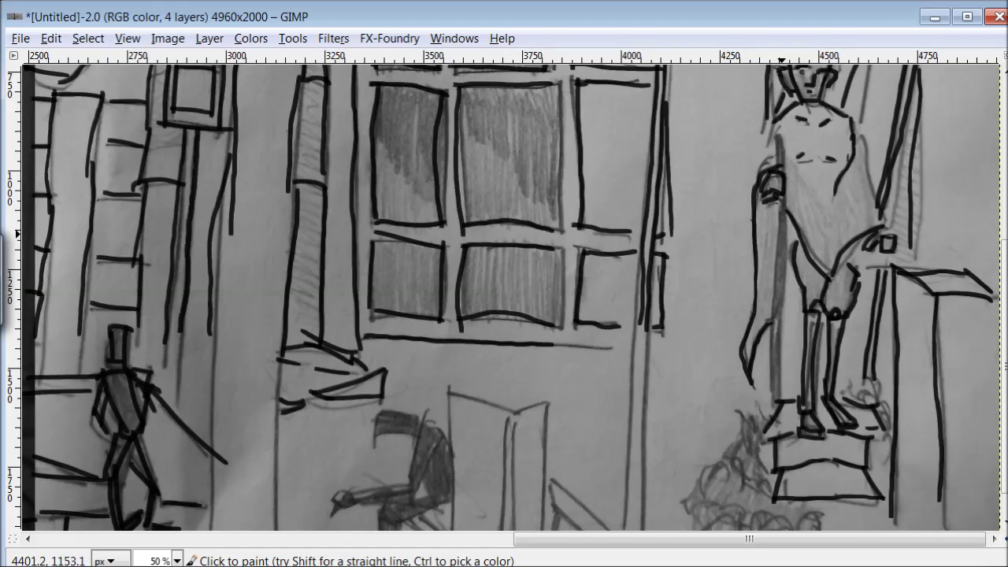
pyautogui.scroll(-2, 788, 315)
# Ink the base below the standing figure and the verticals to its left
pyautogui.moveTo(752, 360)
pyautogui.mouseDown()
pyautogui.moveTo(720, 376)
pyautogui.moveTo(693, 467)
pyautogui.moveTo(740, 482)
pyautogui.moveTo(843, 391)
pyautogui.moveTo(875, 400)
pyautogui.mouseUp()
pyautogui.moveTo(782, 471); pyautogui.dragTo(882, 480)
pyautogui.moveTo(647, 297)
pyautogui.mouseDown()
pyautogui.moveTo(635, 526)
pyautogui.moveTo(629, 432)
pyautogui.mouseUp()
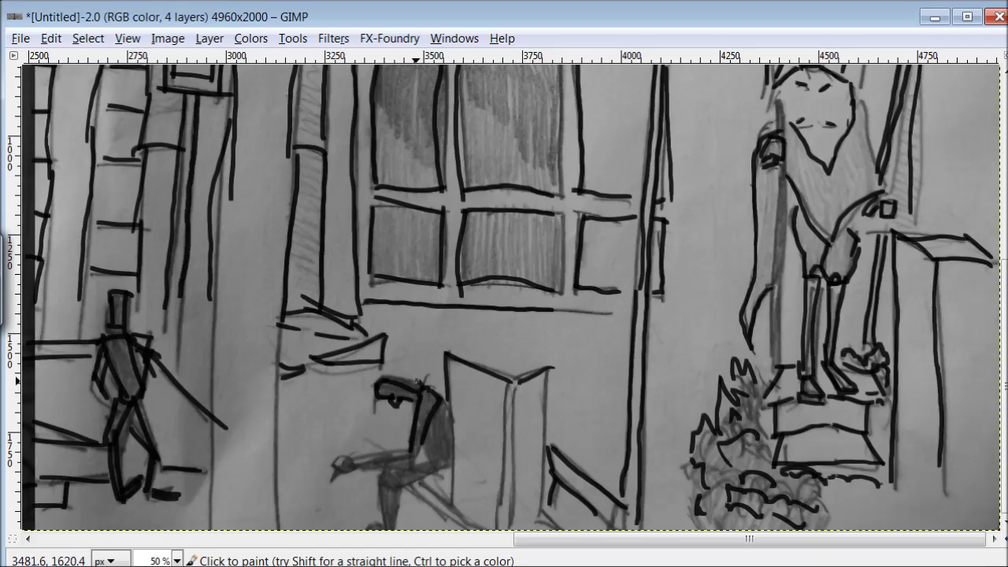
# Ink the seated figure's body, legs and feet, the door edge and nearby building edges
pyautogui.moveTo(378, 473); pyautogui.dragTo(419, 458)
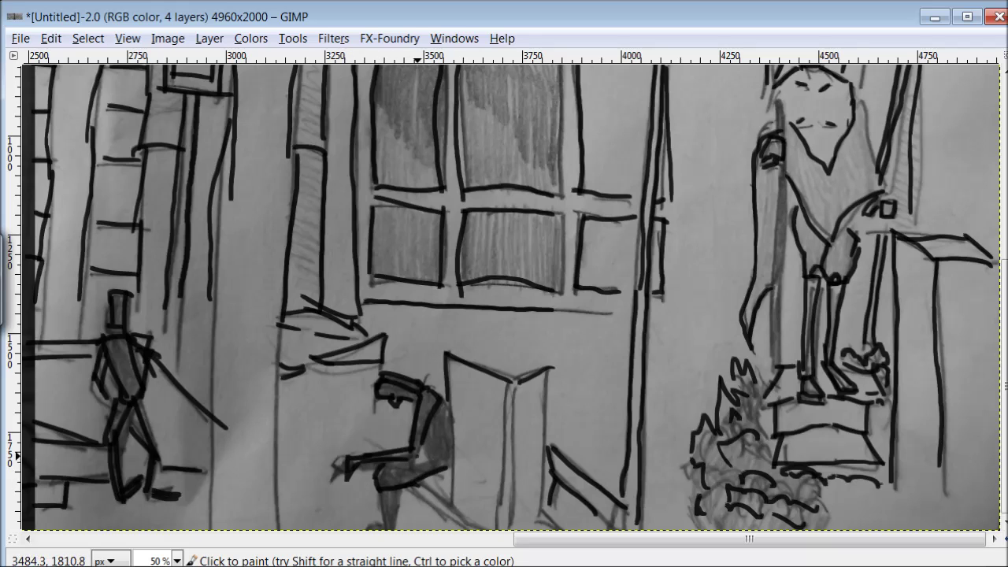
pyautogui.moveTo(379, 496); pyautogui.dragTo(358, 517)
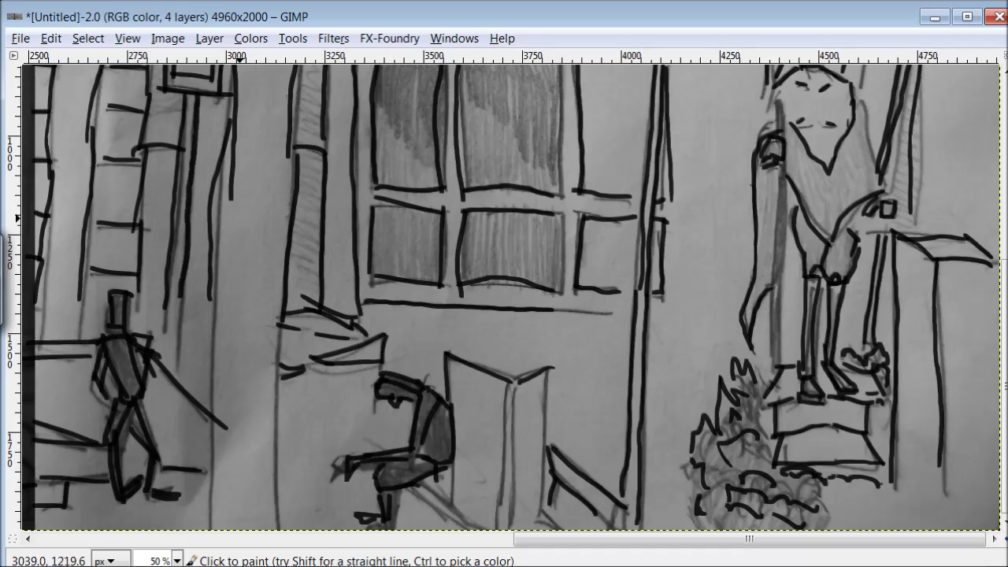
pyautogui.moveTo(546, 413); pyautogui.dragTo(543, 516)
pyautogui.moveTo(422, 483); pyautogui.dragTo(463, 516)
pyautogui.moveTo(392, 451); pyautogui.dragTo(363, 435)
pyautogui.moveTo(276, 359); pyautogui.dragTo(273, 522)
pyautogui.moveTo(218, 175); pyautogui.dragTo(213, 529)
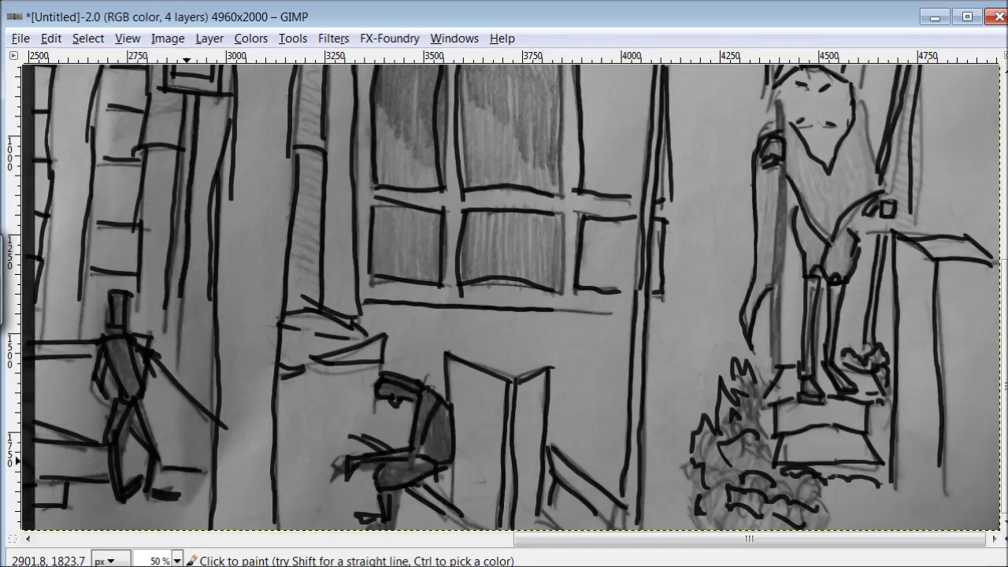
# Ink the upper window frames, their top arc, and the upper building edges and verticals
pyautogui.scroll(5, 997, 345)
pyautogui.scroll(3, 997, 344)
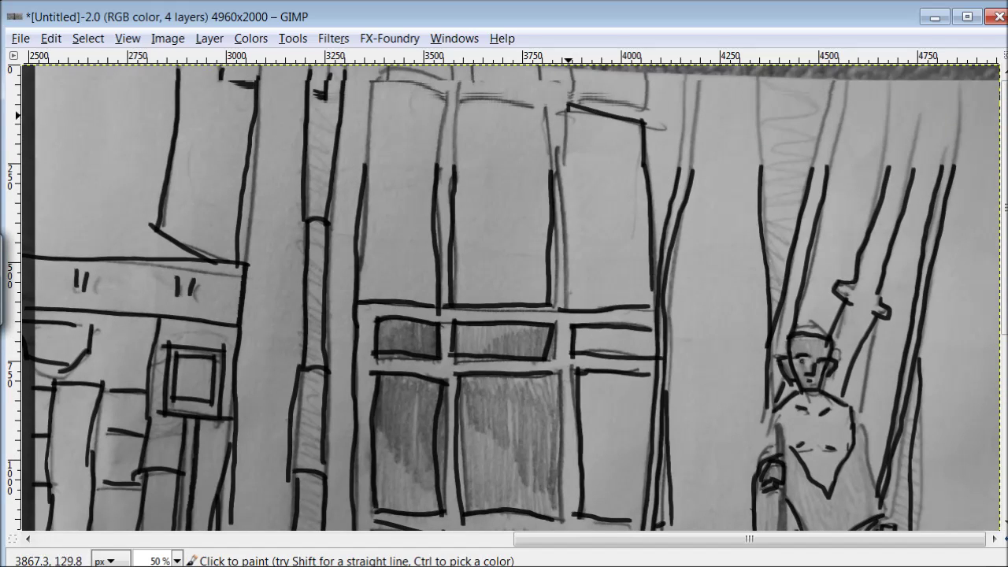
pyautogui.moveTo(456, 91); pyautogui.dragTo(453, 186)
pyautogui.moveTo(447, 87); pyautogui.dragTo(438, 169)
pyautogui.moveTo(368, 79); pyautogui.dragTo(439, 89)
pyautogui.moveTo(374, 82); pyautogui.dragTo(368, 184)
pyautogui.moveTo(588, 97); pyautogui.dragTo(646, 104)
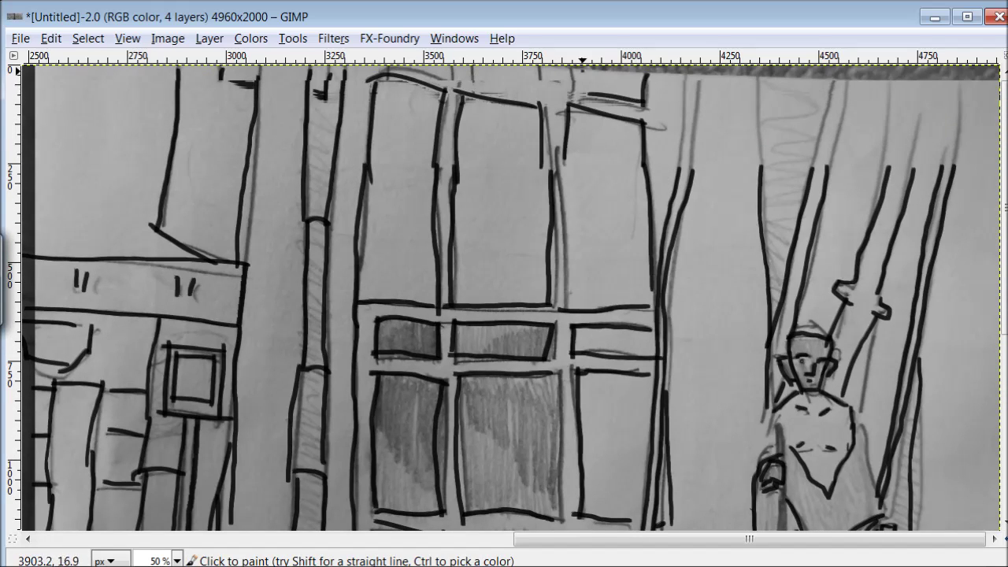
pyautogui.moveTo(482, 69); pyautogui.dragTo(542, 91)
pyautogui.moveTo(760, 84); pyautogui.dragTo(756, 168)
pyautogui.moveTo(696, 82); pyautogui.dragTo(688, 172)
pyautogui.moveTo(834, 81); pyautogui.dragTo(809, 166)
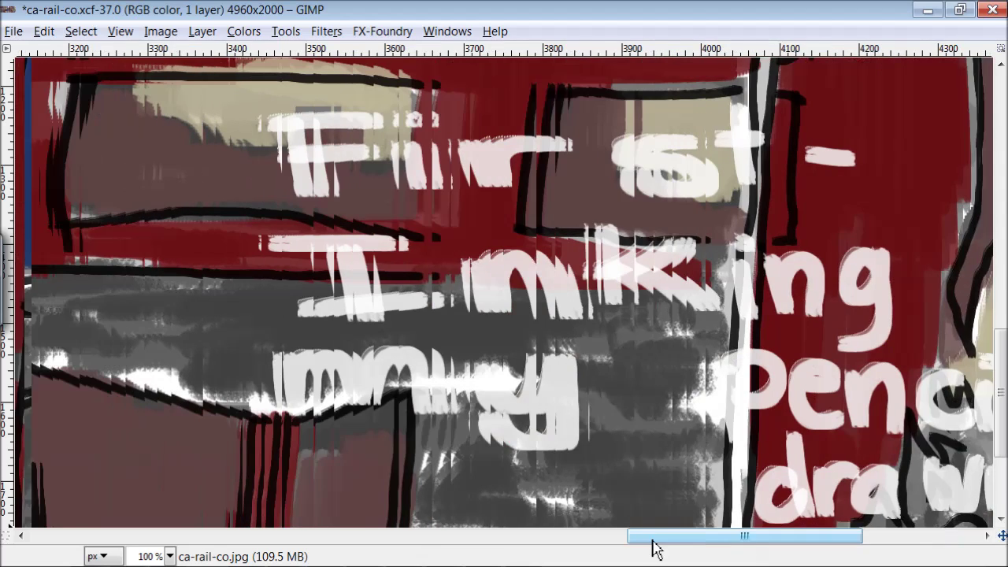
# Hand-letter 'Next' with a dash after it in white
pyautogui.moveTo(653, 544); pyautogui.dragTo(547, 544)
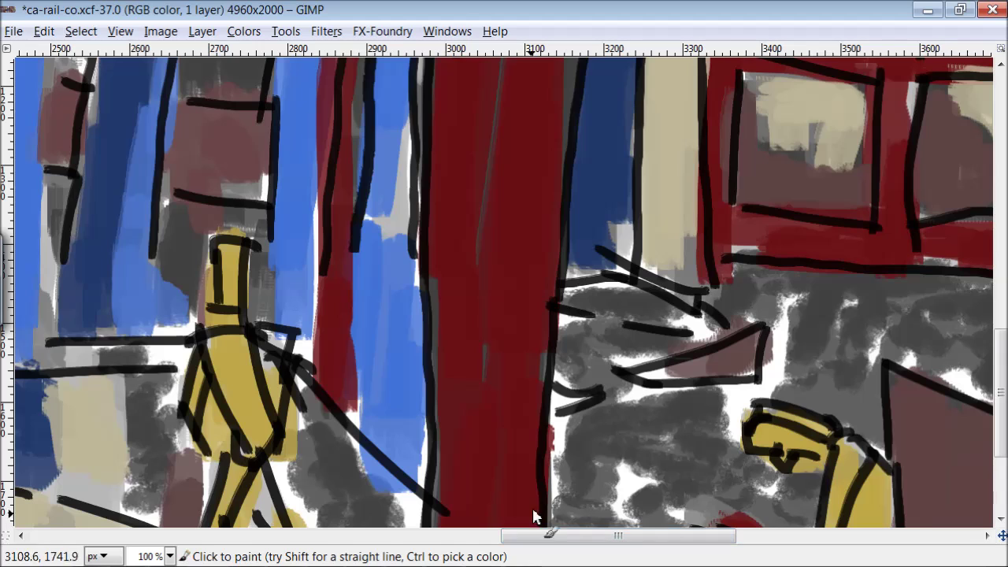
pyautogui.moveTo(110, 167); pyautogui.dragTo(157, 91)
pyautogui.moveTo(185, 134); pyautogui.dragTo(246, 148)
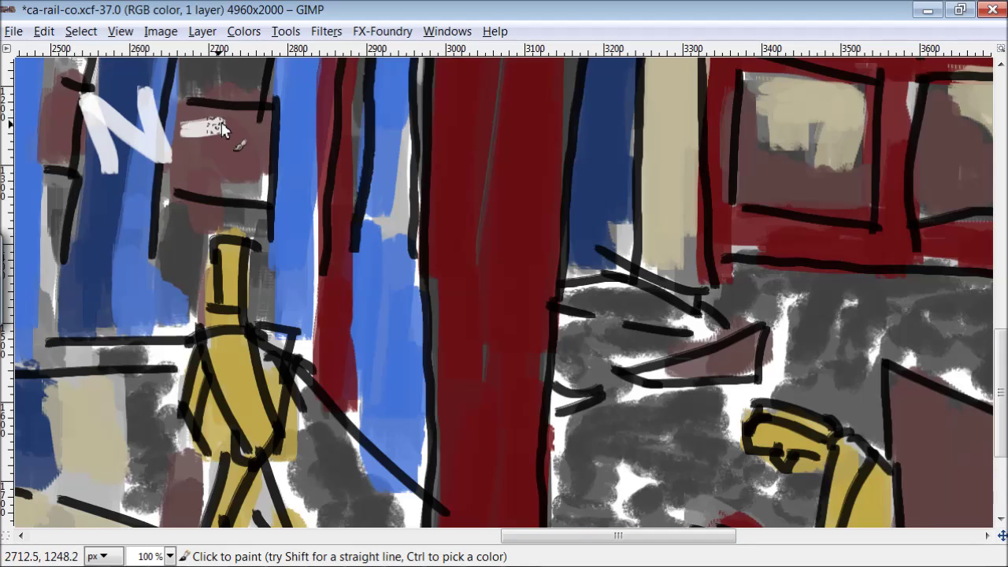
pyautogui.moveTo(254, 111); pyautogui.dragTo(303, 153)
pyautogui.moveTo(303, 109); pyautogui.dragTo(272, 170)
pyautogui.moveTo(344, 98); pyautogui.dragTo(352, 175)
pyautogui.moveTo(321, 132); pyautogui.dragTo(375, 126)
pyautogui.moveTo(392, 131); pyautogui.dragTo(456, 124)
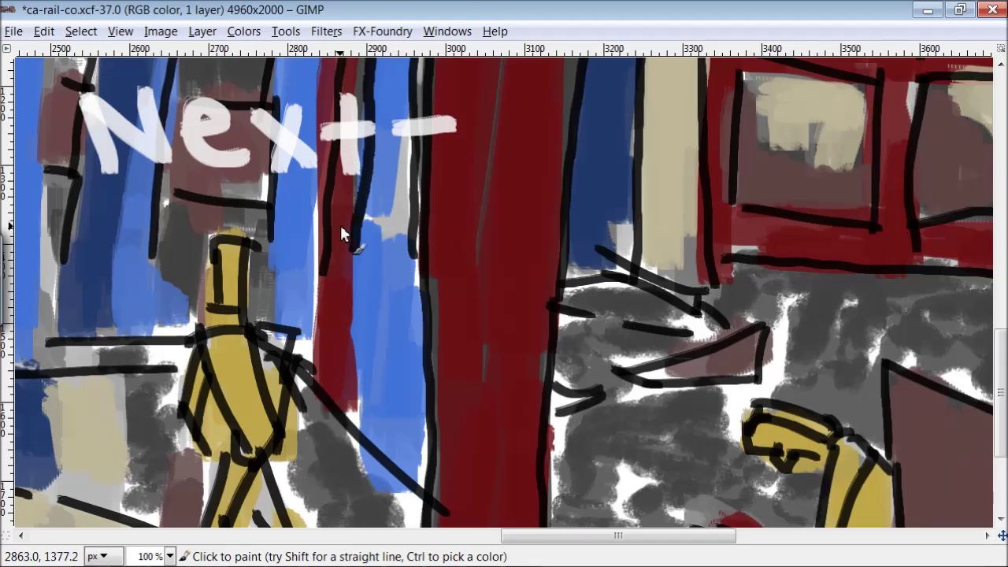
# Undo a stray white B, then letter 'Gray scale' below Next
pyautogui.moveTo(303, 232)
pyautogui.mouseDown()
pyautogui.moveTo(306, 314)
pyautogui.moveTo(316, 313)
pyautogui.mouseUp()
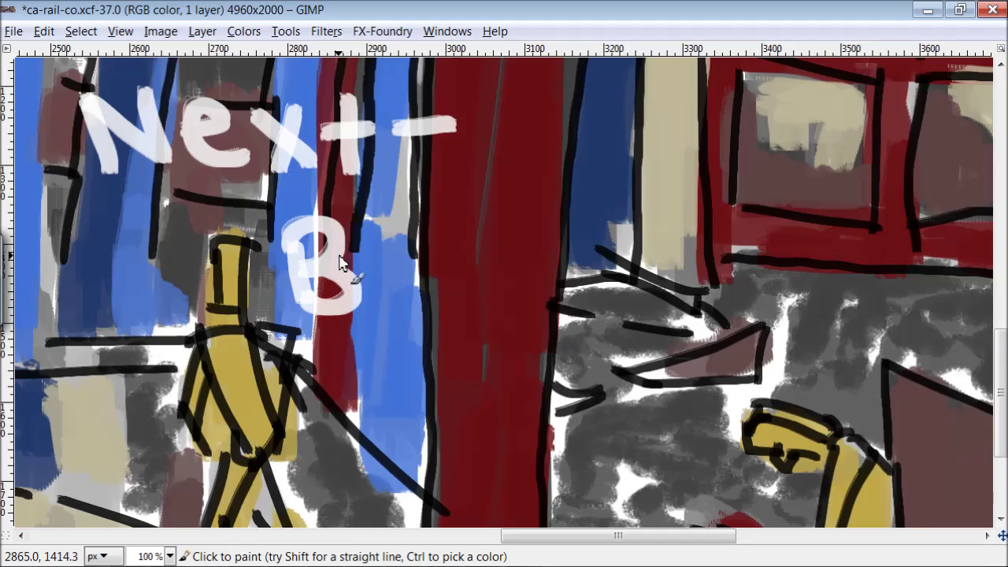
pyautogui.click(44, 31)
pyautogui.click(52, 55)
pyautogui.moveTo(344, 267)
pyautogui.mouseDown()
pyautogui.moveTo(308, 289)
pyautogui.moveTo(344, 331)
pyautogui.moveTo(411, 298)
pyautogui.moveTo(480, 342)
pyautogui.mouseUp()
pyautogui.moveTo(477, 301); pyautogui.dragTo(505, 394)
pyautogui.moveTo(593, 311); pyautogui.dragTo(547, 367)
pyautogui.moveTo(662, 319); pyautogui.dragTo(618, 362)
pyautogui.moveTo(708, 331); pyautogui.dragTo(717, 367)
pyautogui.moveTo(740, 289)
pyautogui.mouseDown()
pyautogui.moveTo(742, 364)
pyautogui.moveTo(812, 364)
pyautogui.mouseUp()
pyautogui.moveTo(319, 415)
pyautogui.mouseDown()
pyautogui.moveTo(400, 425)
pyautogui.moveTo(368, 485)
pyautogui.mouseUp()
# Letter the word 'Tone' on a new line in white
pyautogui.moveTo(406, 433); pyautogui.dragTo(504, 481)
pyautogui.moveTo(524, 449)
pyautogui.mouseDown()
pyautogui.moveTo(577, 442)
pyautogui.moveTo(616, 480)
pyautogui.mouseUp()
pyautogui.moveTo(273, 260)
pyautogui.mouseDown()
pyautogui.moveTo(283, 250)
pyautogui.moveTo(273, 309)
pyautogui.moveTo(310, 239)
pyautogui.moveTo(312, 316)
pyautogui.mouseUp()
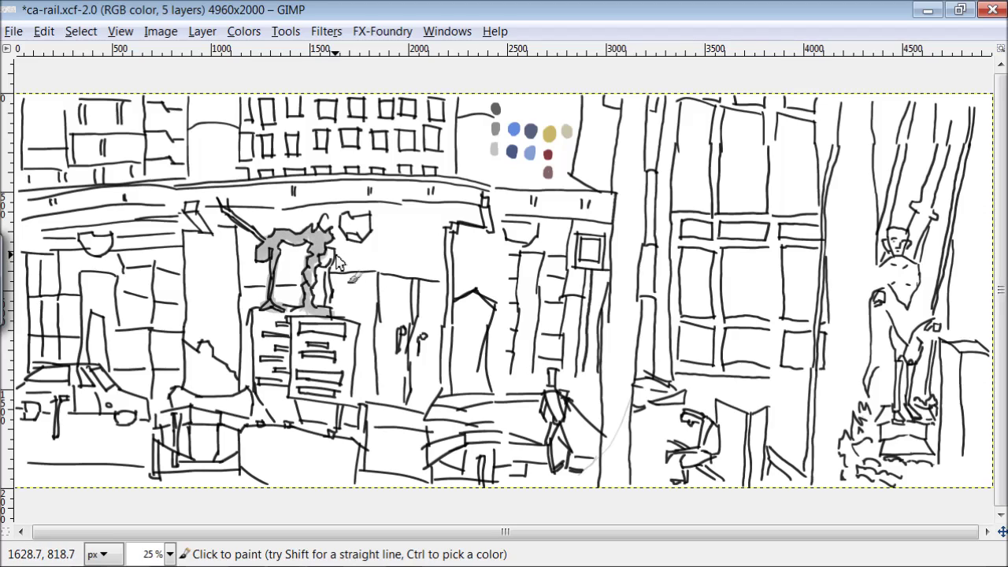
# Shade the sculpture blob, small building-front signs, car and three figures light grey
pyautogui.moveTo(359, 217); pyautogui.dragTo(350, 225)
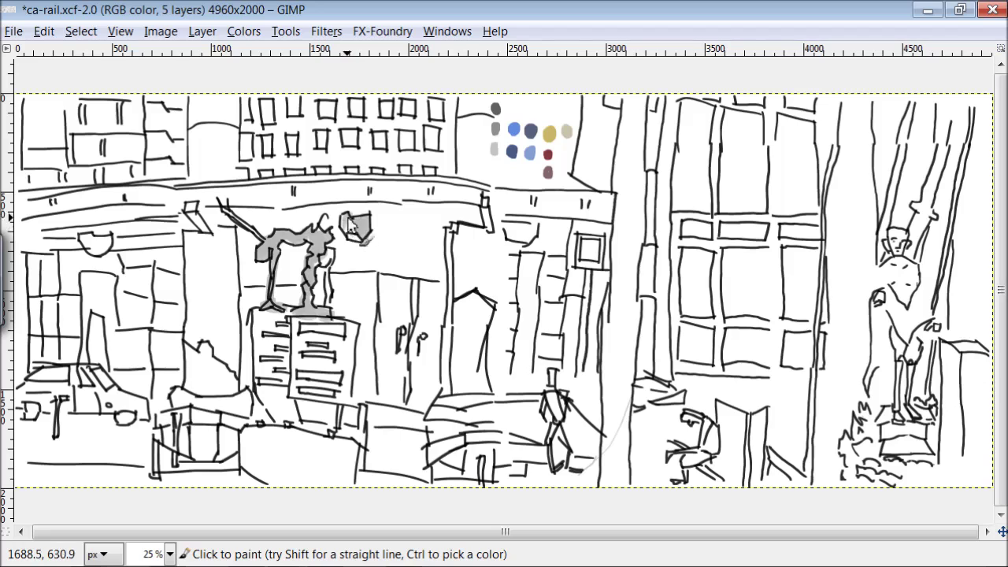
pyautogui.moveTo(110, 236); pyautogui.dragTo(87, 249)
pyautogui.moveTo(516, 228)
pyautogui.mouseDown()
pyautogui.moveTo(521, 240)
pyautogui.moveTo(529, 230)
pyautogui.mouseUp()
pyautogui.moveTo(142, 420)
pyautogui.mouseDown()
pyautogui.moveTo(101, 394)
pyautogui.moveTo(87, 413)
pyautogui.moveTo(76, 377)
pyautogui.moveTo(45, 399)
pyautogui.moveTo(97, 407)
pyautogui.mouseUp()
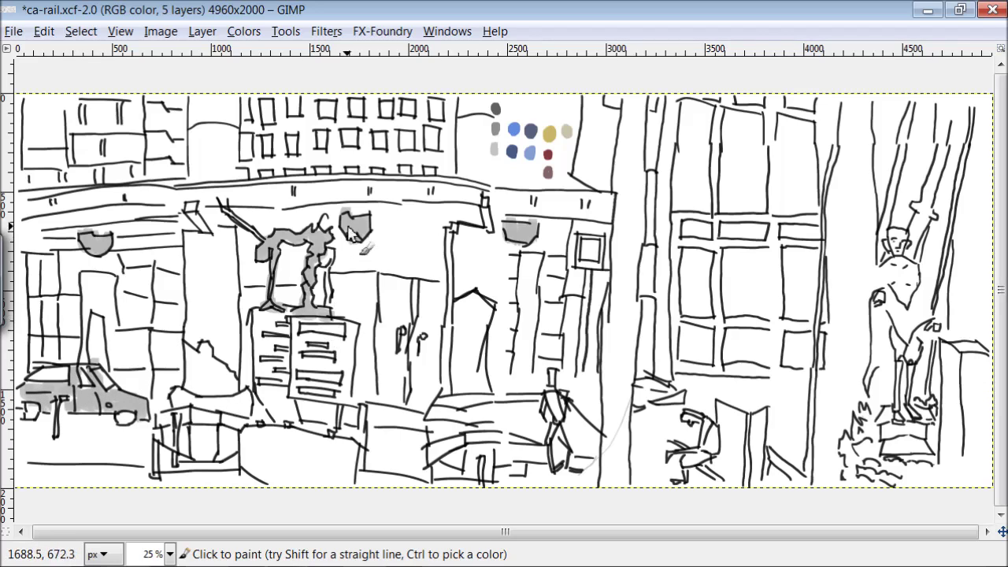
pyautogui.moveTo(900, 254)
pyautogui.mouseDown()
pyautogui.moveTo(908, 244)
pyautogui.moveTo(906, 298)
pyautogui.moveTo(895, 278)
pyautogui.moveTo(917, 291)
pyautogui.moveTo(890, 320)
pyautogui.moveTo(934, 325)
pyautogui.moveTo(918, 356)
pyautogui.moveTo(905, 353)
pyautogui.moveTo(898, 392)
pyautogui.moveTo(917, 413)
pyautogui.moveTo(912, 446)
pyautogui.mouseUp()
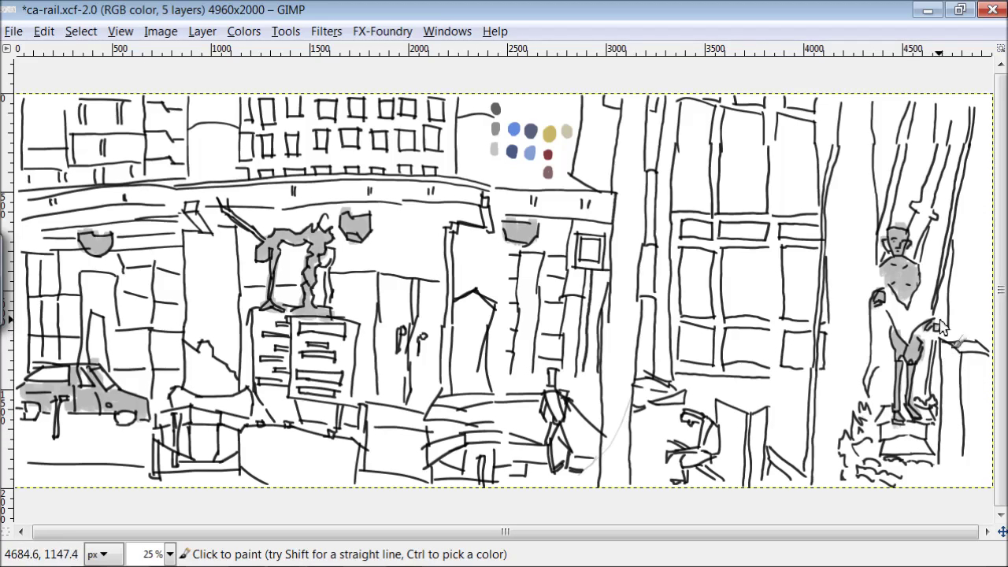
pyautogui.moveTo(699, 425)
pyautogui.mouseDown()
pyautogui.moveTo(695, 465)
pyautogui.moveTo(707, 433)
pyautogui.moveTo(691, 422)
pyautogui.mouseUp()
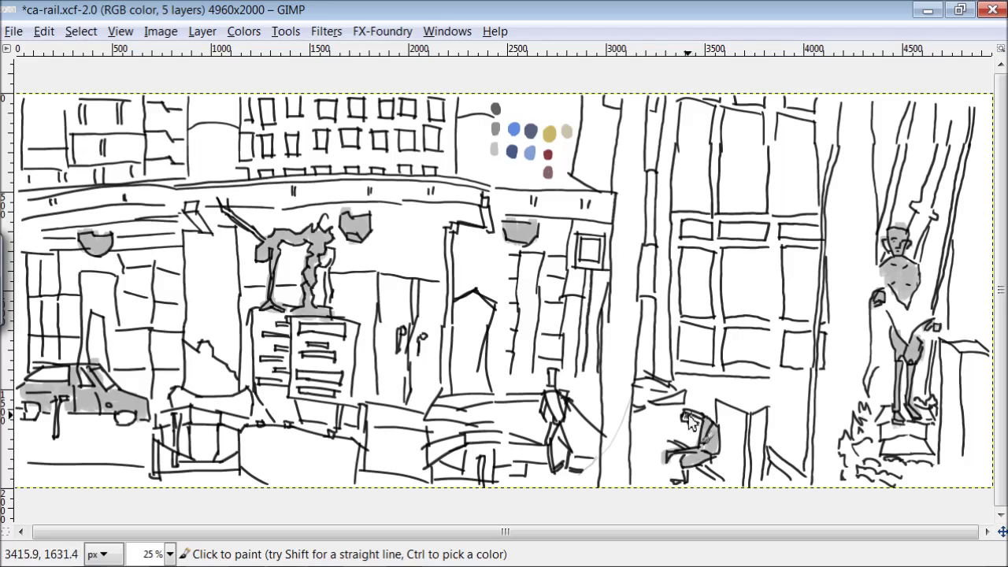
pyautogui.moveTo(555, 386)
pyautogui.mouseDown()
pyautogui.moveTo(555, 434)
pyautogui.moveTo(563, 427)
pyautogui.moveTo(540, 415)
pyautogui.moveTo(566, 402)
pyautogui.moveTo(577, 425)
pyautogui.mouseUp()
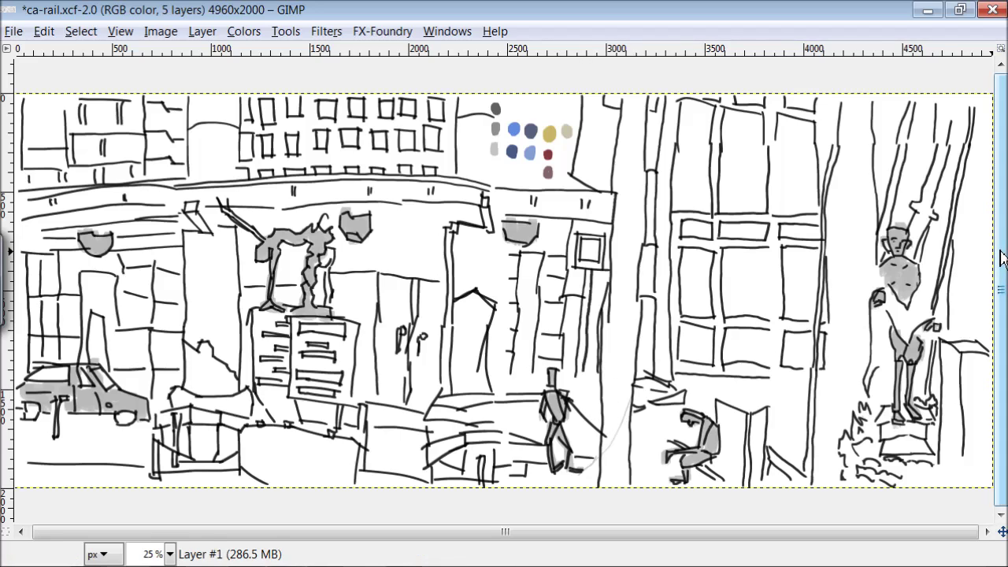
# Paint the right figure, its feet and base, the door and the tall pole dark grey
pyautogui.keyDown('ctrl'); pyautogui.click(498, 108); pyautogui.keyUp('ctrl')
pyautogui.moveTo(894, 311)
pyautogui.mouseDown()
pyautogui.moveTo(904, 323)
pyautogui.moveTo(924, 293)
pyautogui.moveTo(919, 331)
pyautogui.moveTo(867, 387)
pyautogui.moveTo(926, 339)
pyautogui.mouseUp()
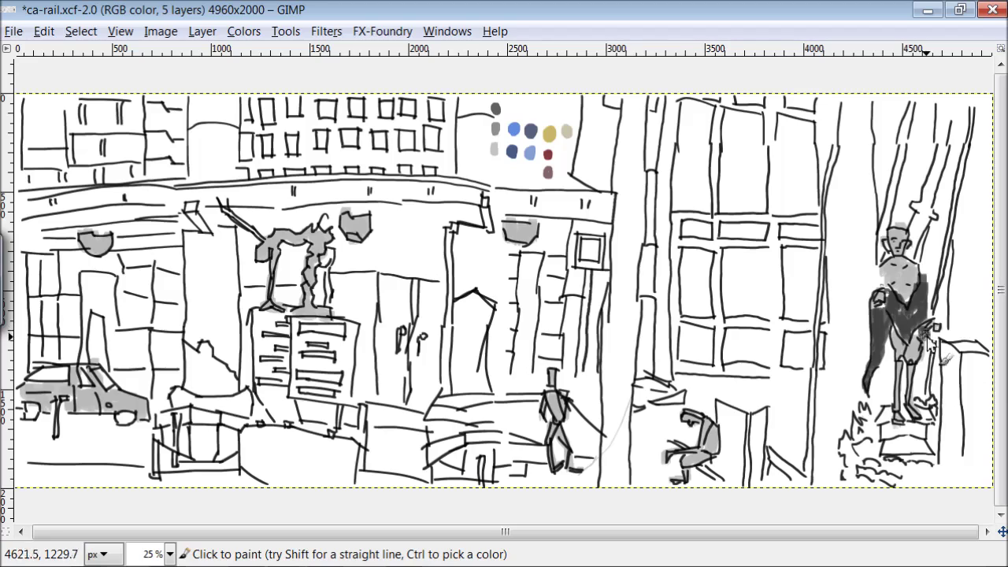
pyautogui.moveTo(902, 413)
pyautogui.mouseDown()
pyautogui.moveTo(938, 418)
pyautogui.moveTo(891, 430)
pyautogui.moveTo(917, 440)
pyautogui.moveTo(886, 450)
pyautogui.moveTo(895, 478)
pyautogui.mouseUp()
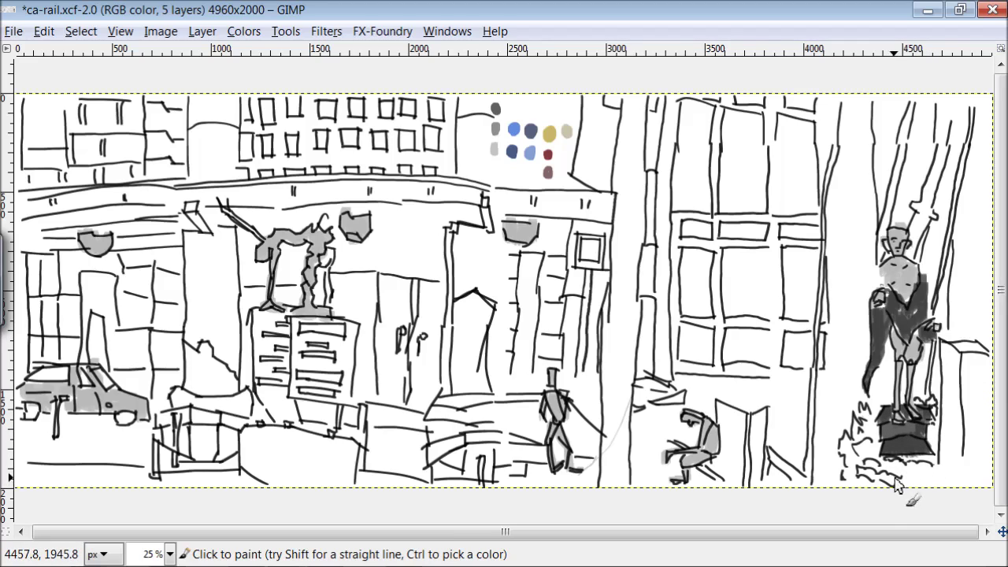
pyautogui.moveTo(723, 404)
pyautogui.mouseDown()
pyautogui.moveTo(742, 421)
pyautogui.moveTo(730, 450)
pyautogui.moveTo(735, 473)
pyautogui.moveTo(765, 420)
pyautogui.moveTo(764, 460)
pyautogui.mouseUp()
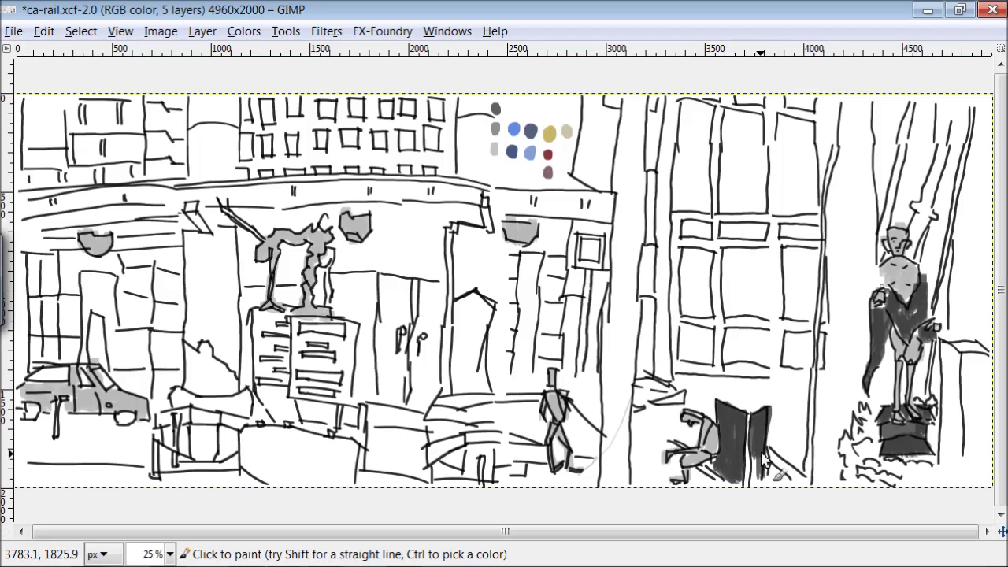
pyautogui.moveTo(628, 429)
pyautogui.mouseDown()
pyautogui.moveTo(620, 437)
pyautogui.moveTo(629, 356)
pyautogui.moveTo(626, 390)
pyautogui.moveTo(605, 358)
pyautogui.moveTo(621, 343)
pyautogui.moveTo(630, 286)
pyautogui.moveTo(619, 224)
pyautogui.moveTo(642, 232)
pyautogui.moveTo(632, 140)
pyautogui.mouseUp()
pyautogui.moveTo(619, 213); pyautogui.dragTo(640, 330)
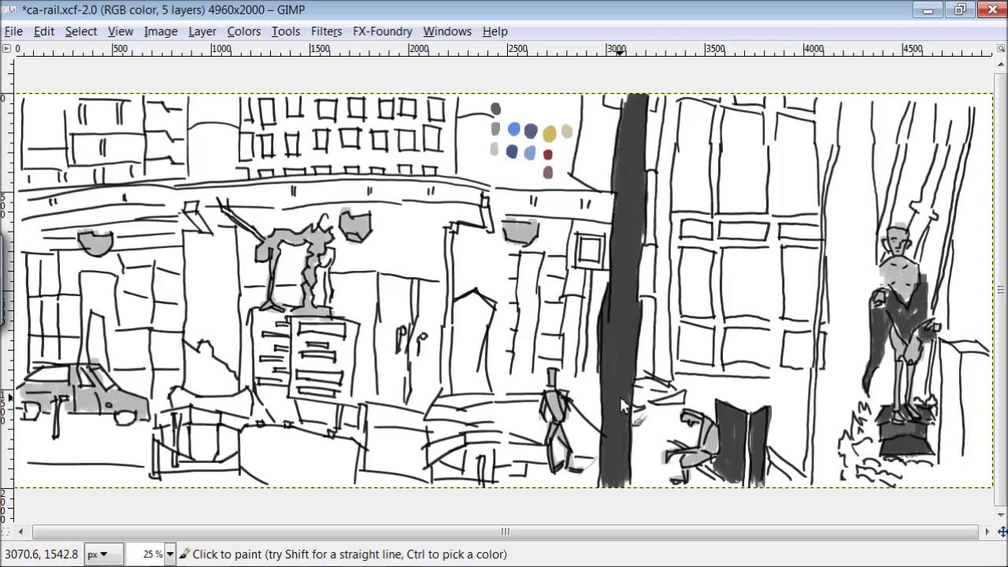
# Paint the middle building's narrow edge, the jagged ruin and the lamp post dark grey
pyautogui.moveTo(452, 395); pyautogui.dragTo(451, 226)
pyautogui.moveTo(194, 358)
pyautogui.mouseDown()
pyautogui.moveTo(190, 345)
pyautogui.moveTo(233, 381)
pyautogui.moveTo(190, 397)
pyautogui.moveTo(224, 375)
pyautogui.mouseUp()
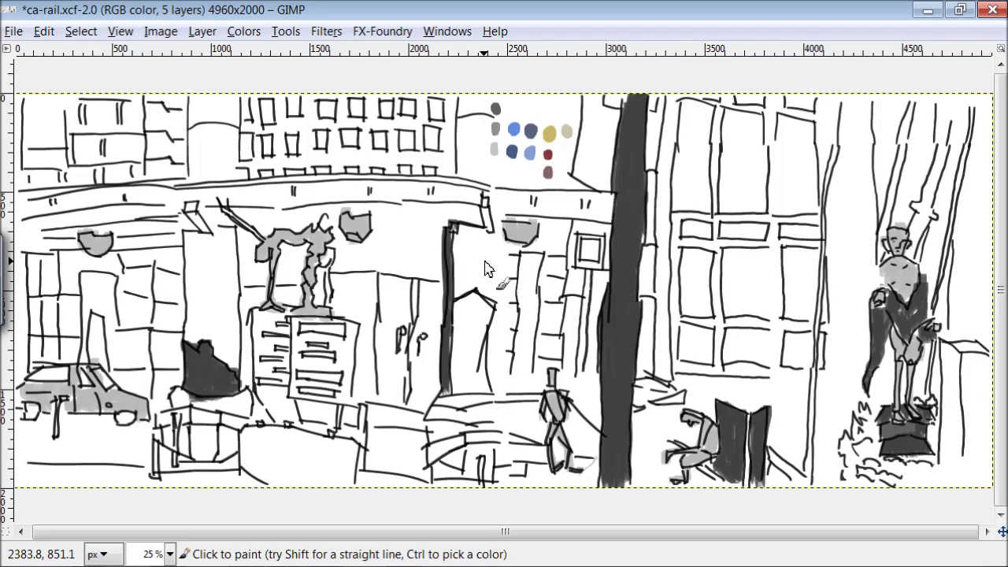
pyautogui.moveTo(104, 336)
pyautogui.mouseDown()
pyautogui.moveTo(97, 362)
pyautogui.moveTo(111, 387)
pyautogui.moveTo(49, 384)
pyautogui.moveTo(128, 430)
pyautogui.moveTo(37, 421)
pyautogui.moveTo(30, 410)
pyautogui.mouseUp()
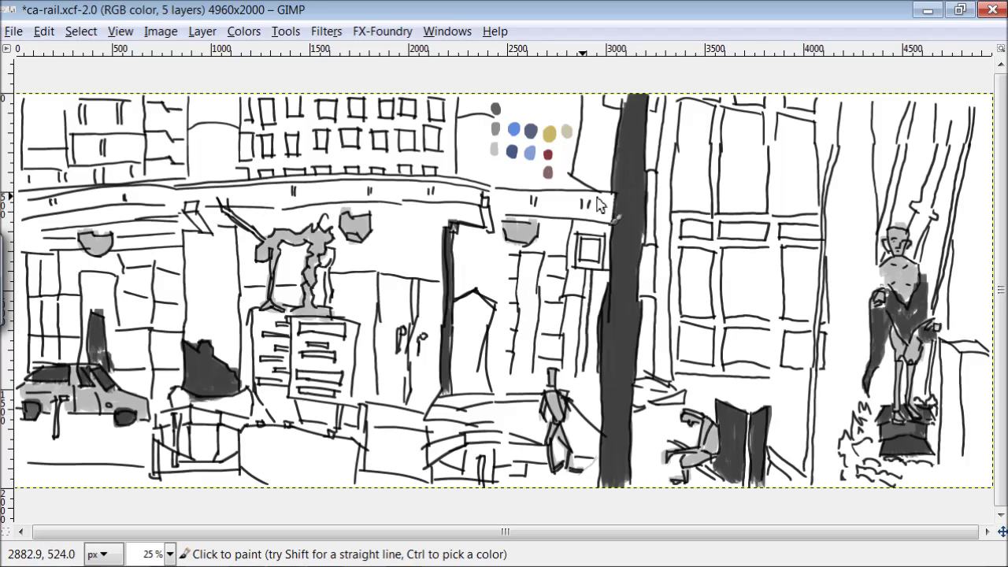
# Shade the tall left building, upper block and strips beside the dark pole light grey
pyautogui.keyDown('ctrl'); pyautogui.click(495, 131); pyautogui.keyUp('ctrl')
pyautogui.moveTo(226, 324)
pyautogui.mouseDown()
pyautogui.moveTo(233, 341)
pyautogui.moveTo(224, 361)
pyautogui.moveTo(193, 330)
pyautogui.moveTo(205, 330)
pyautogui.moveTo(230, 253)
pyautogui.moveTo(216, 263)
pyautogui.moveTo(207, 314)
pyautogui.mouseUp()
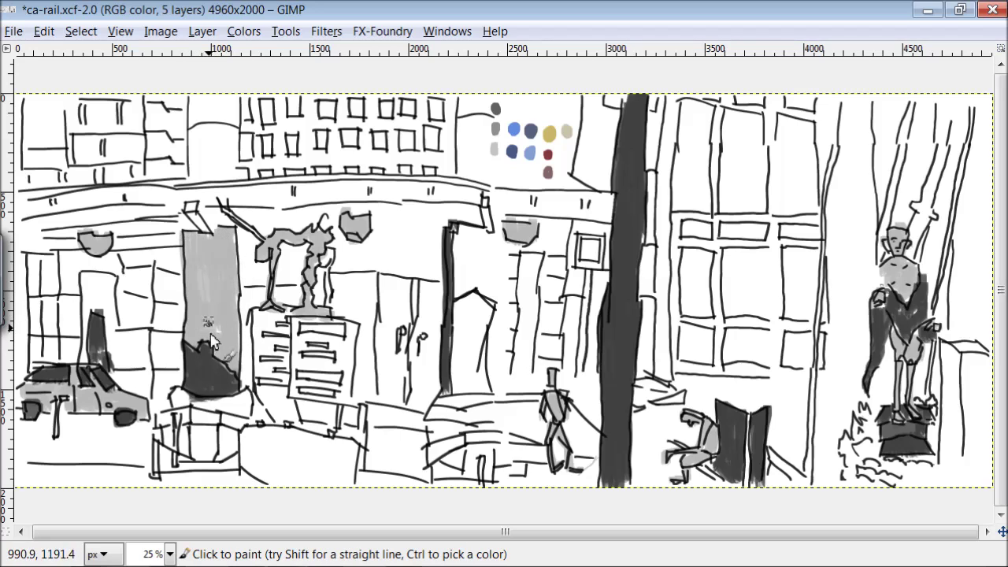
pyautogui.moveTo(237, 131)
pyautogui.mouseDown()
pyautogui.moveTo(242, 187)
pyautogui.moveTo(219, 185)
pyautogui.moveTo(239, 187)
pyautogui.mouseUp()
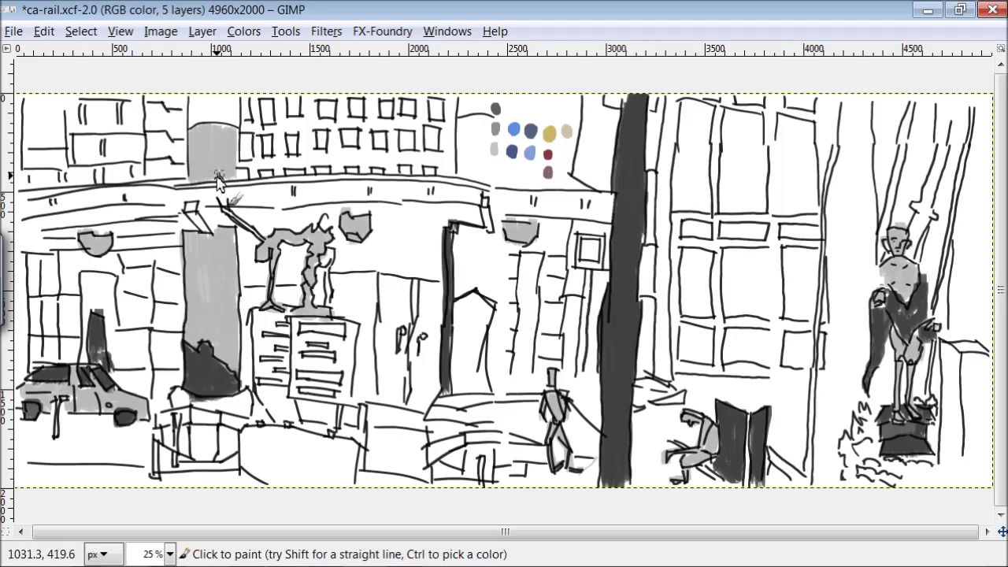
pyautogui.moveTo(634, 315)
pyautogui.mouseDown()
pyautogui.moveTo(643, 371)
pyautogui.moveTo(649, 307)
pyautogui.mouseUp()
pyautogui.moveTo(638, 215)
pyautogui.mouseDown()
pyautogui.moveTo(652, 238)
pyautogui.moveTo(651, 175)
pyautogui.mouseUp()
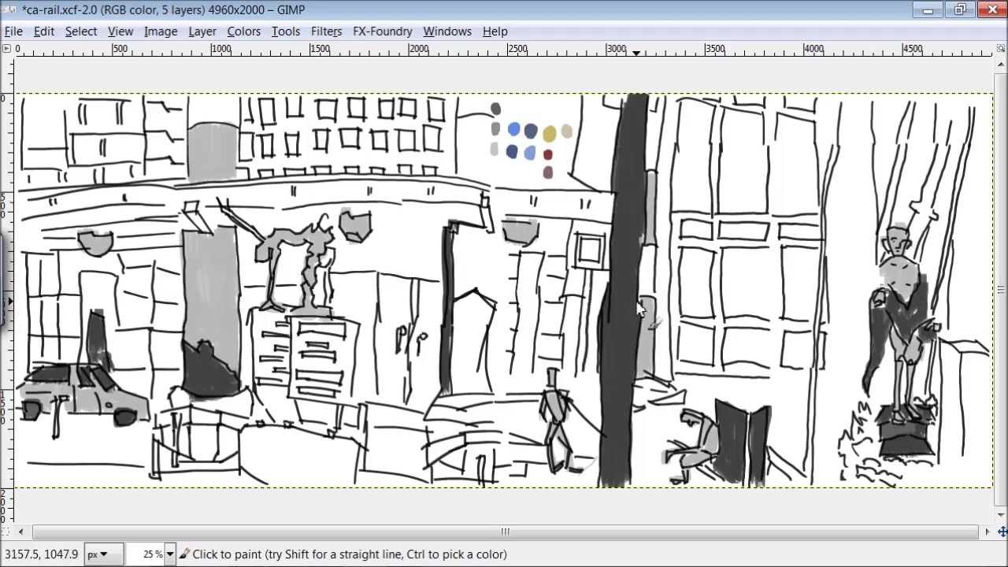
# Pick dark grey from the palette dabs and fill the right building's upper windows
pyautogui.press('ctrl')
pyautogui.keyDown('ctrl'); pyautogui.click(496, 111); pyautogui.keyUp('ctrl')
pyautogui.moveTo(743, 254)
pyautogui.mouseDown()
pyautogui.moveTo(729, 315)
pyautogui.moveTo(776, 322)
pyautogui.moveTo(742, 295)
pyautogui.moveTo(692, 310)
pyautogui.moveTo(719, 331)
pyautogui.moveTo(690, 341)
pyautogui.moveTo(734, 337)
pyautogui.moveTo(796, 370)
pyautogui.moveTo(824, 350)
pyautogui.moveTo(804, 333)
pyautogui.moveTo(783, 254)
pyautogui.moveTo(806, 314)
pyautogui.moveTo(805, 282)
pyautogui.moveTo(827, 315)
pyautogui.moveTo(834, 258)
pyautogui.moveTo(767, 211)
pyautogui.moveTo(790, 241)
pyautogui.moveTo(687, 236)
pyautogui.moveTo(711, 214)
pyautogui.moveTo(701, 213)
pyautogui.moveTo(686, 158)
pyautogui.moveTo(703, 113)
pyautogui.moveTo(732, 119)
pyautogui.moveTo(756, 159)
pyautogui.moveTo(746, 204)
pyautogui.moveTo(732, 207)
pyautogui.moveTo(729, 161)
pyautogui.moveTo(749, 124)
pyautogui.moveTo(735, 177)
pyautogui.moveTo(752, 130)
pyautogui.mouseUp()
pyautogui.moveTo(817, 114)
pyautogui.mouseDown()
pyautogui.moveTo(790, 120)
pyautogui.moveTo(776, 158)
pyautogui.moveTo(806, 155)
pyautogui.moveTo(792, 211)
pyautogui.mouseUp()
# Darken the small window, cabinet bars, roof blob and post top; lighten the left column
pyautogui.moveTo(603, 254); pyautogui.dragTo(592, 256)
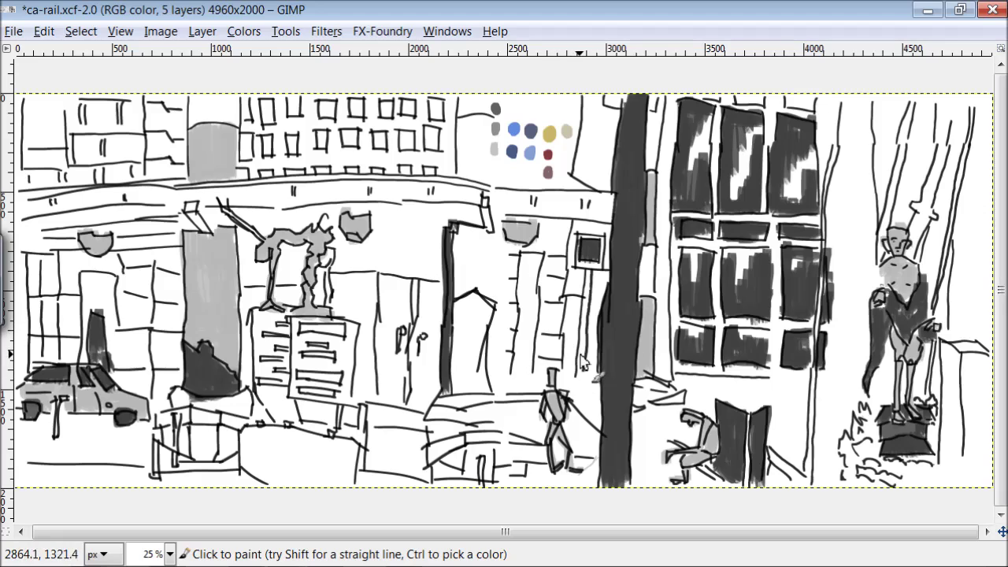
pyautogui.moveTo(336, 341)
pyautogui.mouseDown()
pyautogui.moveTo(322, 335)
pyautogui.moveTo(319, 402)
pyautogui.moveTo(290, 330)
pyautogui.moveTo(273, 362)
pyautogui.moveTo(286, 364)
pyautogui.moveTo(262, 383)
pyautogui.mouseUp()
pyautogui.click(191, 206)
pyautogui.moveTo(191, 206); pyautogui.dragTo(211, 229)
pyautogui.moveTo(482, 199); pyautogui.dragTo(490, 234)
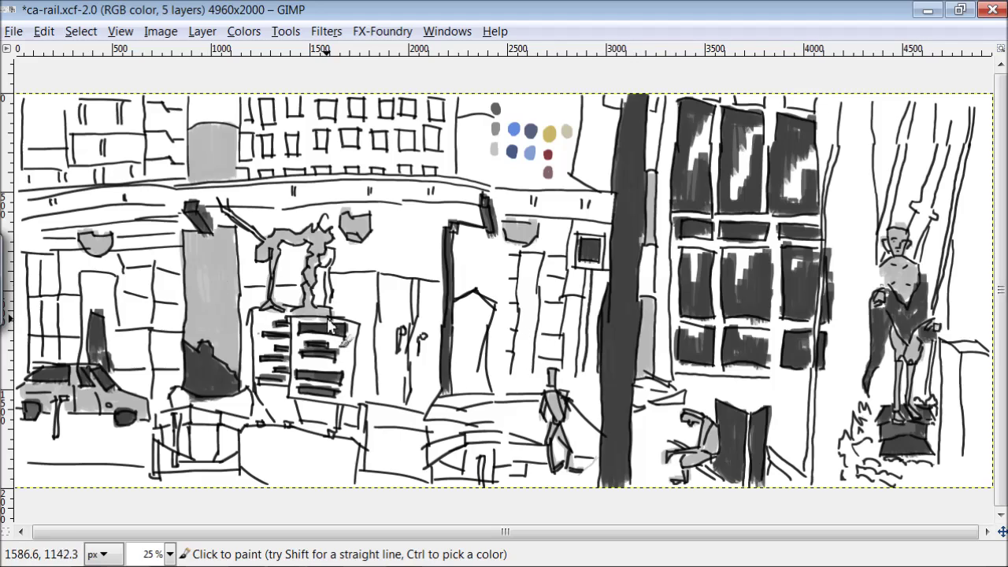
pyautogui.moveTo(106, 291)
pyautogui.mouseDown()
pyautogui.moveTo(116, 328)
pyautogui.moveTo(92, 291)
pyautogui.moveTo(90, 309)
pyautogui.moveTo(111, 287)
pyautogui.mouseUp()
# Paint medium grey over the left blocks, above the car and the band under the awning
pyautogui.keyDown('ctrl'); pyautogui.click(494, 128); pyautogui.keyUp('ctrl')
pyautogui.moveTo(130, 334)
pyautogui.mouseDown()
pyautogui.moveTo(134, 363)
pyautogui.moveTo(146, 361)
pyautogui.moveTo(126, 345)
pyautogui.moveTo(175, 317)
pyautogui.moveTo(152, 288)
pyautogui.moveTo(148, 308)
pyautogui.moveTo(126, 287)
pyautogui.mouseUp()
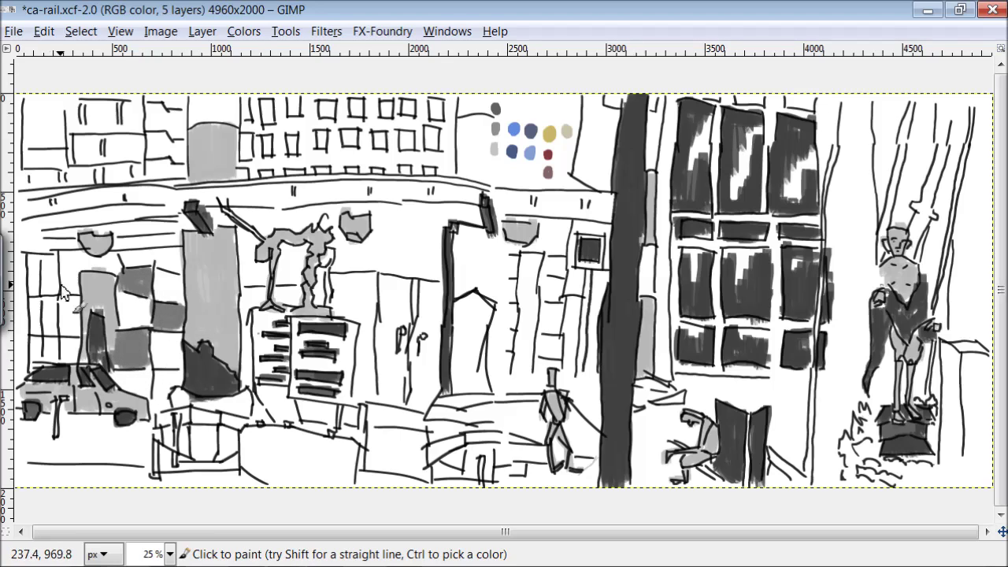
pyautogui.moveTo(72, 315)
pyautogui.mouseDown()
pyautogui.moveTo(72, 307)
pyautogui.moveTo(77, 328)
pyautogui.moveTo(47, 272)
pyautogui.moveTo(50, 361)
pyautogui.mouseUp()
pyautogui.moveTo(47, 309); pyautogui.dragTo(32, 334)
pyautogui.moveTo(185, 368)
pyautogui.mouseDown()
pyautogui.moveTo(159, 380)
pyautogui.moveTo(168, 392)
pyautogui.mouseUp()
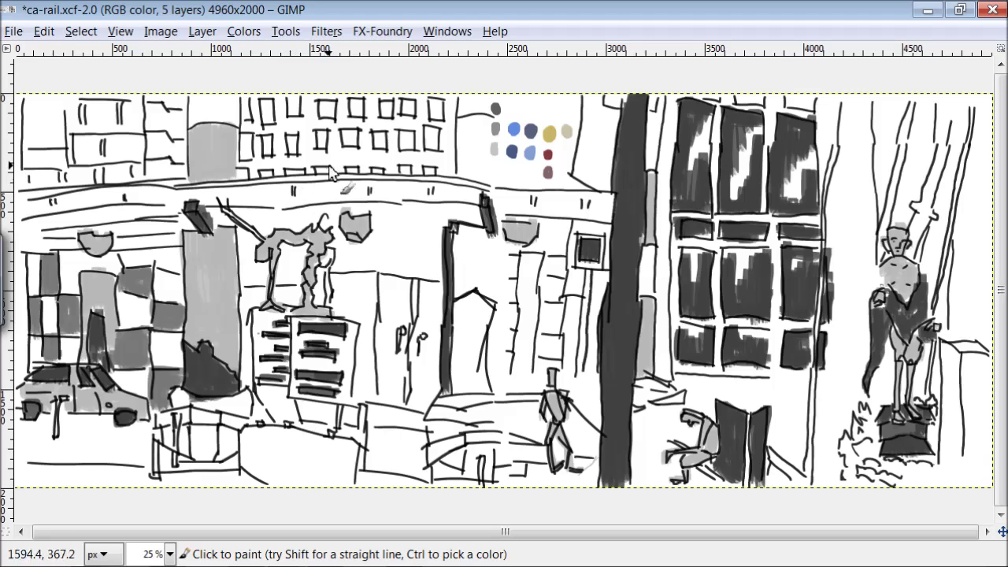
pyautogui.moveTo(250, 250)
pyautogui.mouseDown()
pyautogui.moveTo(262, 288)
pyautogui.moveTo(294, 288)
pyautogui.moveTo(301, 258)
pyautogui.moveTo(286, 278)
pyautogui.moveTo(306, 256)
pyautogui.moveTo(283, 284)
pyautogui.moveTo(336, 260)
pyautogui.moveTo(338, 279)
pyautogui.moveTo(399, 273)
pyautogui.moveTo(445, 234)
pyautogui.moveTo(453, 206)
pyautogui.moveTo(365, 211)
pyautogui.moveTo(359, 250)
pyautogui.moveTo(389, 214)
pyautogui.moveTo(428, 267)
pyautogui.moveTo(390, 229)
pyautogui.moveTo(327, 209)
pyautogui.moveTo(260, 227)
pyautogui.moveTo(262, 216)
pyautogui.mouseUp()
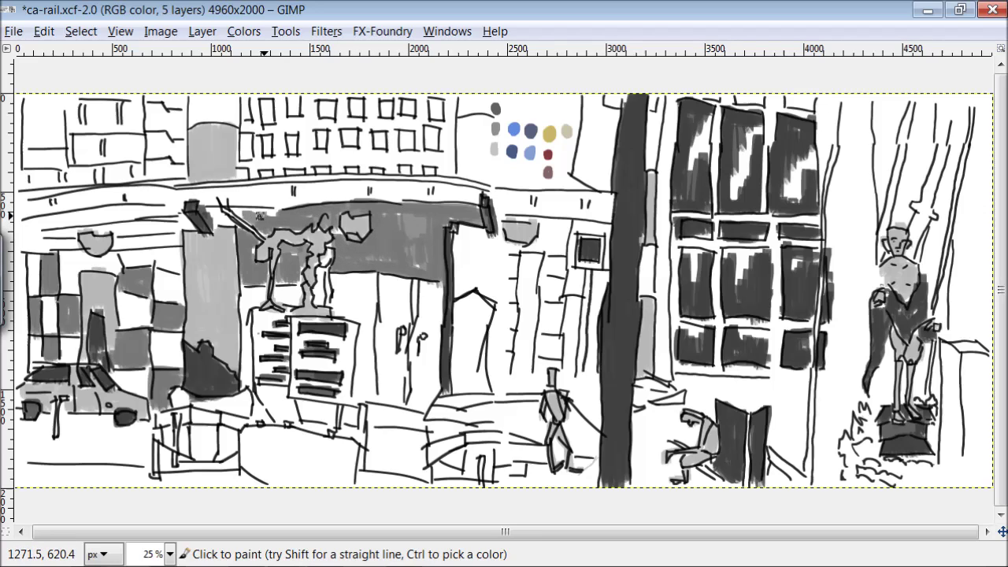
pyautogui.moveTo(189, 223); pyautogui.dragTo(35, 236)
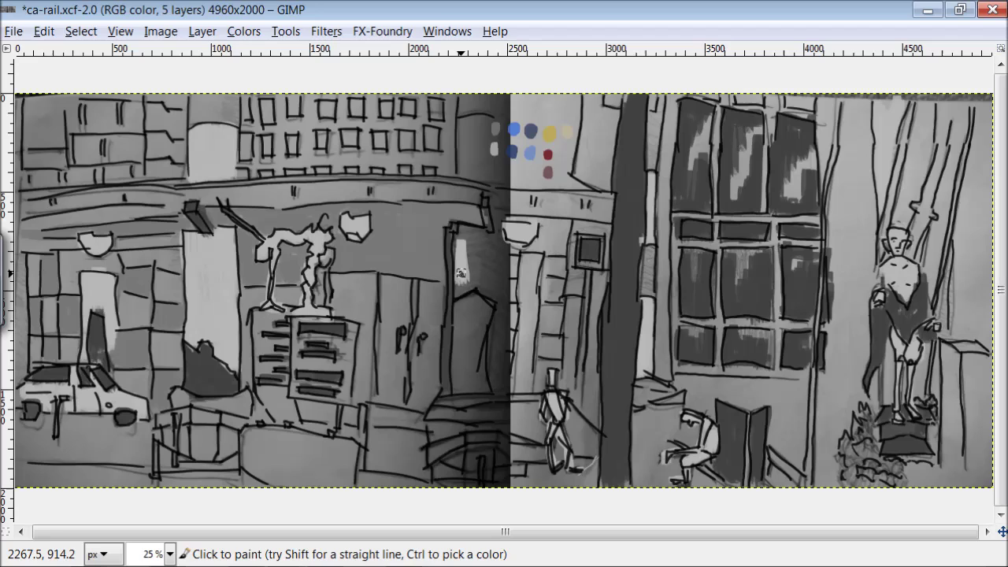
# Cover the dark marks beside the centre seam and near the top with light grey
pyautogui.moveTo(471, 282)
pyautogui.mouseDown()
pyautogui.moveTo(501, 321)
pyautogui.moveTo(498, 298)
pyautogui.moveTo(508, 350)
pyautogui.moveTo(505, 255)
pyautogui.moveTo(467, 237)
pyautogui.mouseUp()
pyautogui.moveTo(475, 273); pyautogui.dragTo(500, 242)
pyautogui.moveTo(470, 164)
pyautogui.mouseDown()
pyautogui.moveTo(464, 123)
pyautogui.moveTo(497, 136)
pyautogui.moveTo(470, 166)
pyautogui.mouseUp()
# Sample dark grey and darken the window, lower middle, left buildings and strip beside the walker
pyautogui.keyDown('ctrl'); pyautogui.click(558, 379); pyautogui.keyUp('ctrl')
pyautogui.moveTo(483, 338)
pyautogui.mouseDown()
pyautogui.moveTo(490, 294)
pyautogui.moveTo(457, 343)
pyautogui.moveTo(476, 363)
pyautogui.mouseUp()
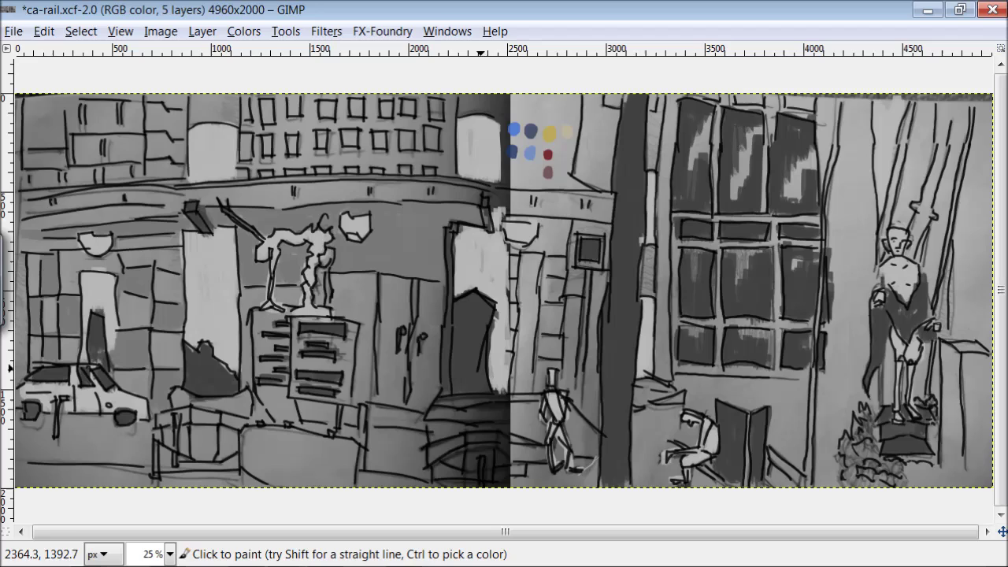
pyautogui.moveTo(350, 441)
pyautogui.mouseDown()
pyautogui.moveTo(345, 464)
pyautogui.moveTo(293, 484)
pyautogui.moveTo(263, 456)
pyautogui.moveTo(277, 431)
pyautogui.mouseUp()
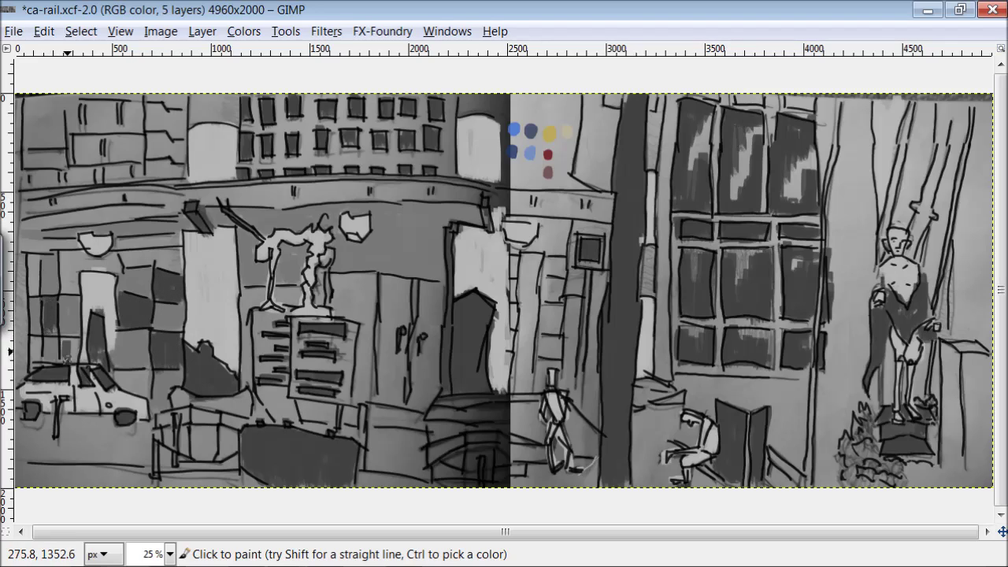
pyautogui.moveTo(73, 287); pyautogui.dragTo(118, 263)
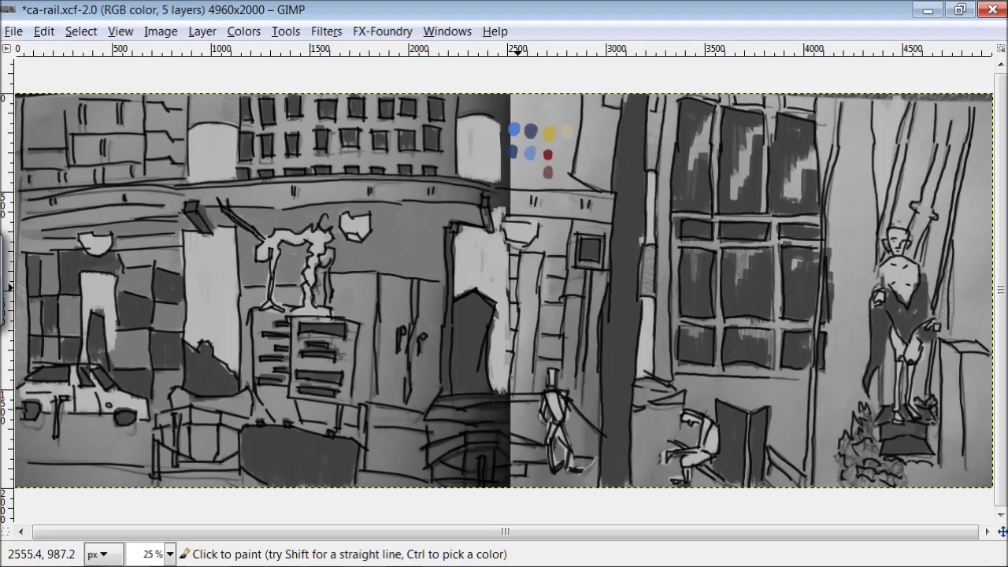
pyautogui.moveTo(554, 316); pyautogui.dragTo(548, 311)
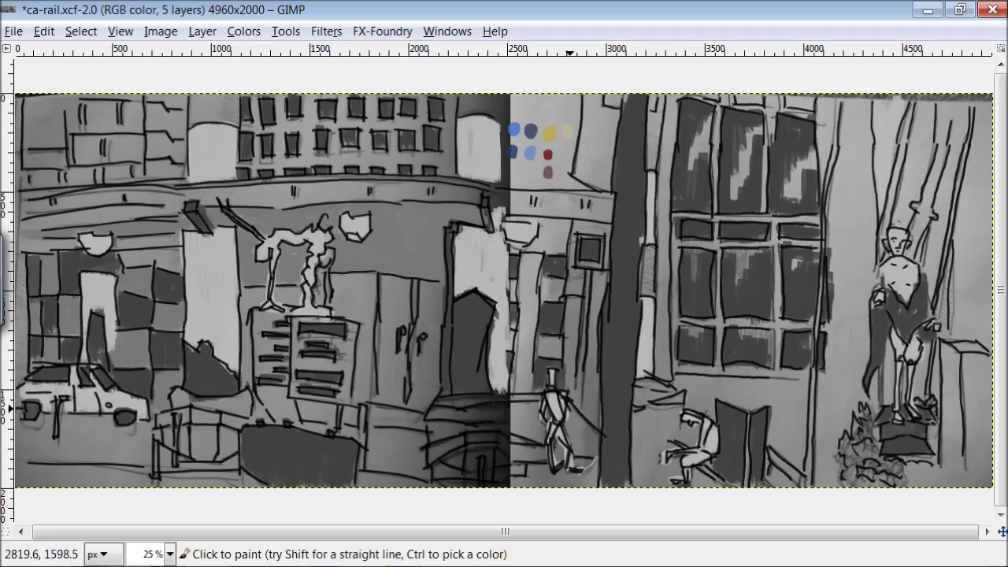
pyautogui.moveTo(585, 337); pyautogui.dragTo(597, 429)
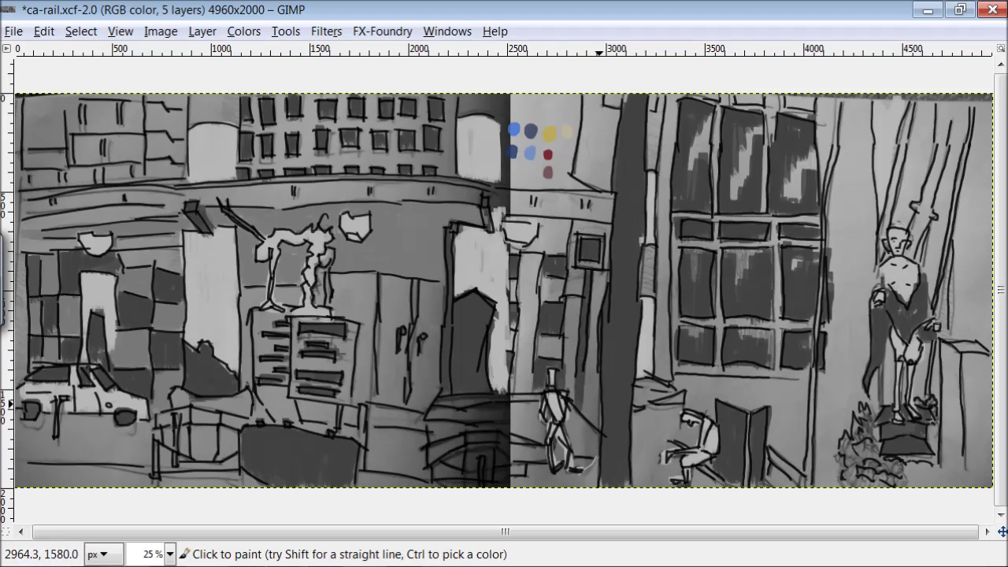
pyautogui.keyDown('ctrl'); pyautogui.click(628, 339); pyautogui.keyUp('ctrl')
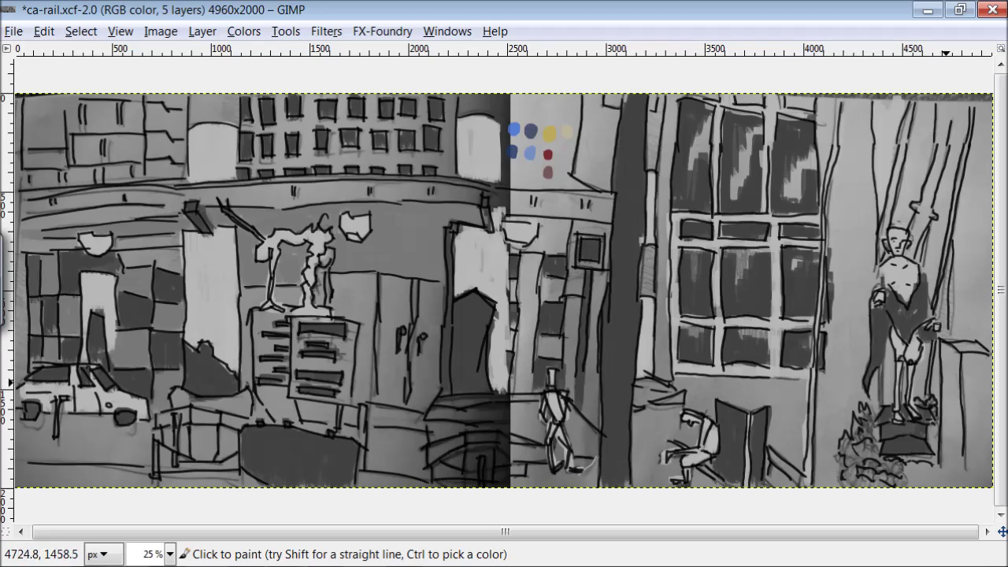
# Lighten the far-right box, upper building windows, band below them, sign board and railing
pyautogui.moveTo(946, 382); pyautogui.dragTo(945, 461)
pyautogui.moveTo(974, 348); pyautogui.dragTo(969, 441)
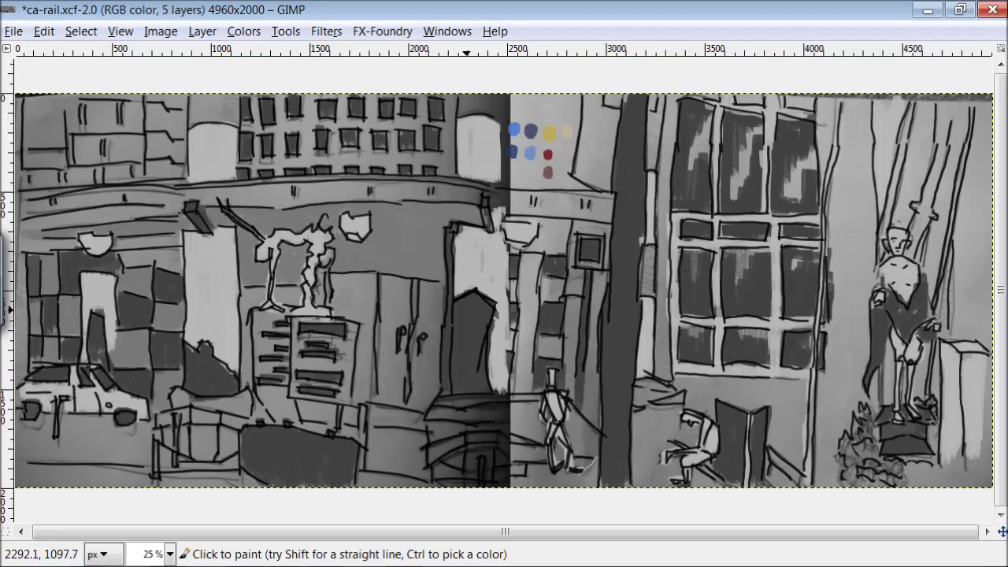
pyautogui.moveTo(309, 120)
pyautogui.mouseDown()
pyautogui.moveTo(320, 156)
pyautogui.moveTo(283, 127)
pyautogui.moveTo(255, 160)
pyautogui.mouseUp()
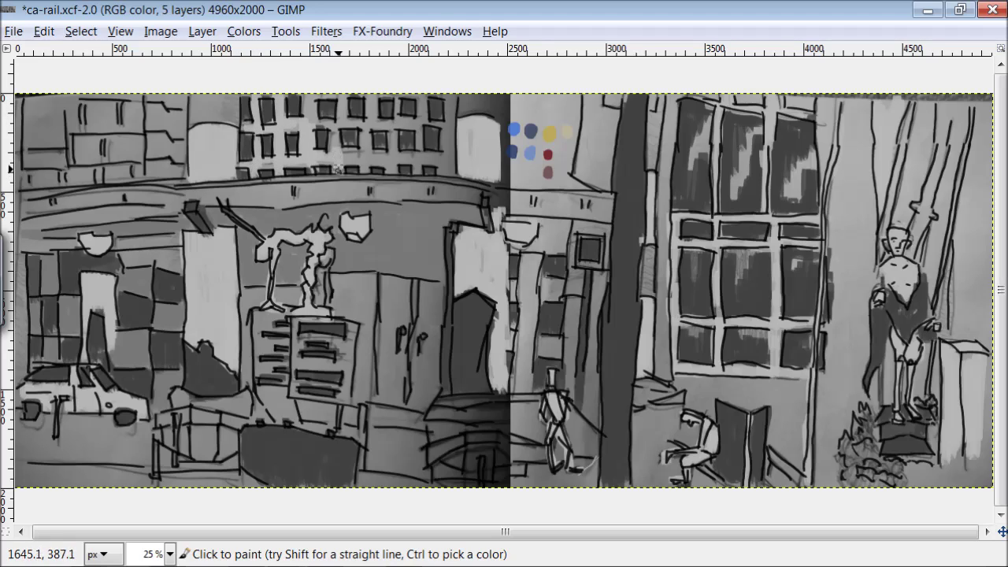
pyautogui.moveTo(365, 163); pyautogui.dragTo(392, 165)
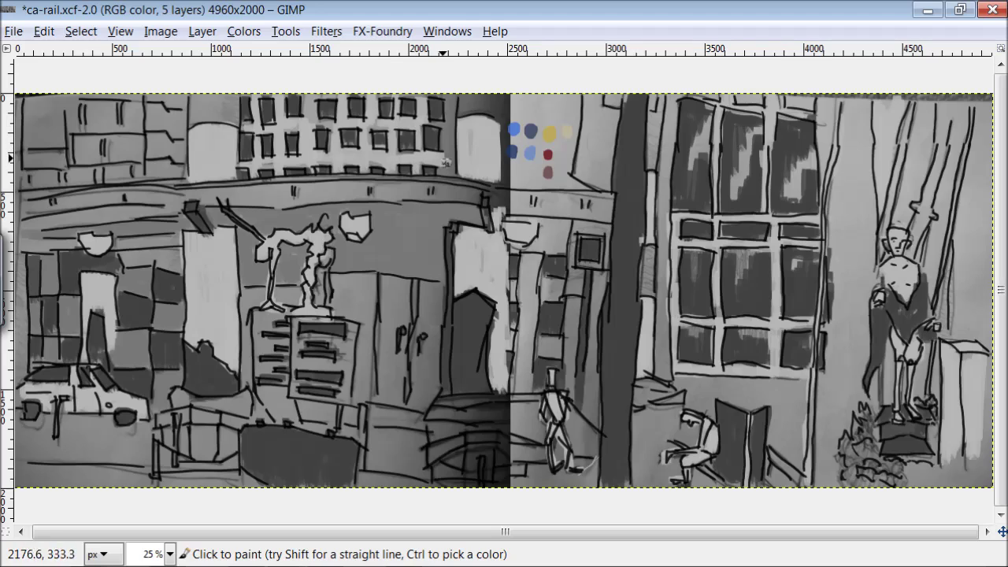
pyautogui.moveTo(446, 162); pyautogui.dragTo(450, 100)
pyautogui.moveTo(477, 195); pyautogui.dragTo(106, 194)
pyautogui.moveTo(518, 199); pyautogui.dragTo(606, 225)
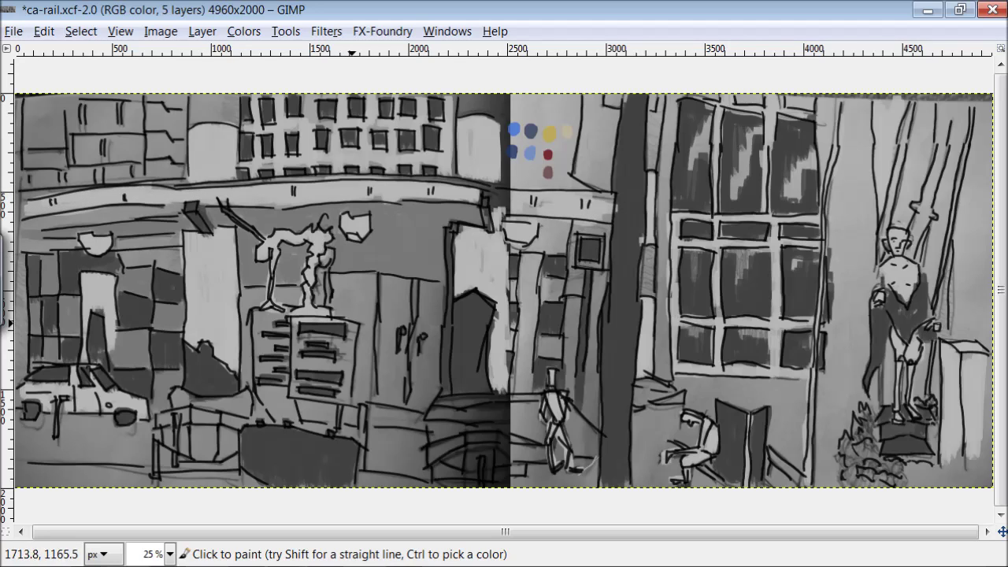
pyautogui.moveTo(355, 325); pyautogui.dragTo(345, 361)
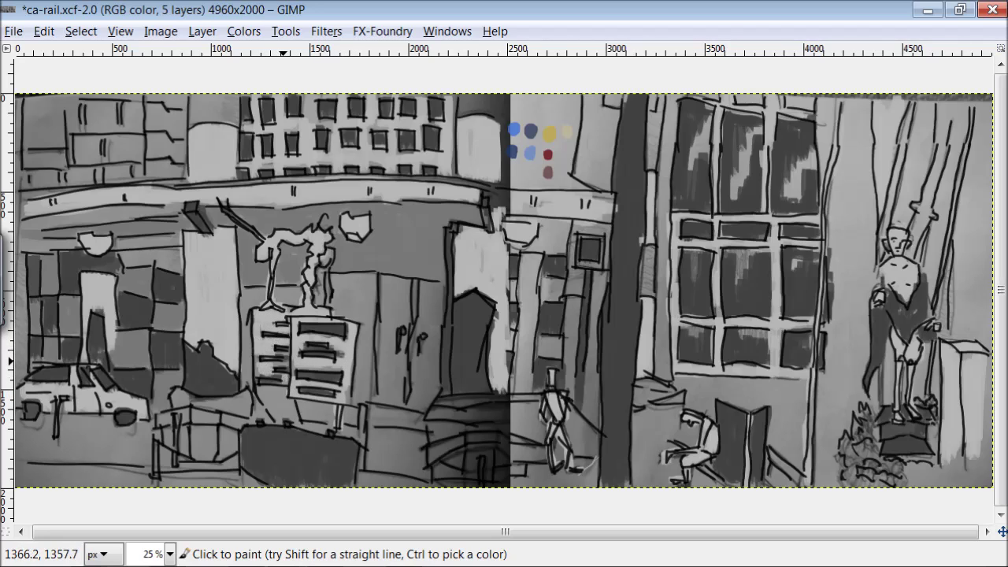
pyautogui.moveTo(215, 429)
pyautogui.mouseDown()
pyautogui.moveTo(200, 434)
pyautogui.moveTo(208, 408)
pyautogui.moveTo(167, 441)
pyautogui.moveTo(189, 457)
pyautogui.mouseUp()
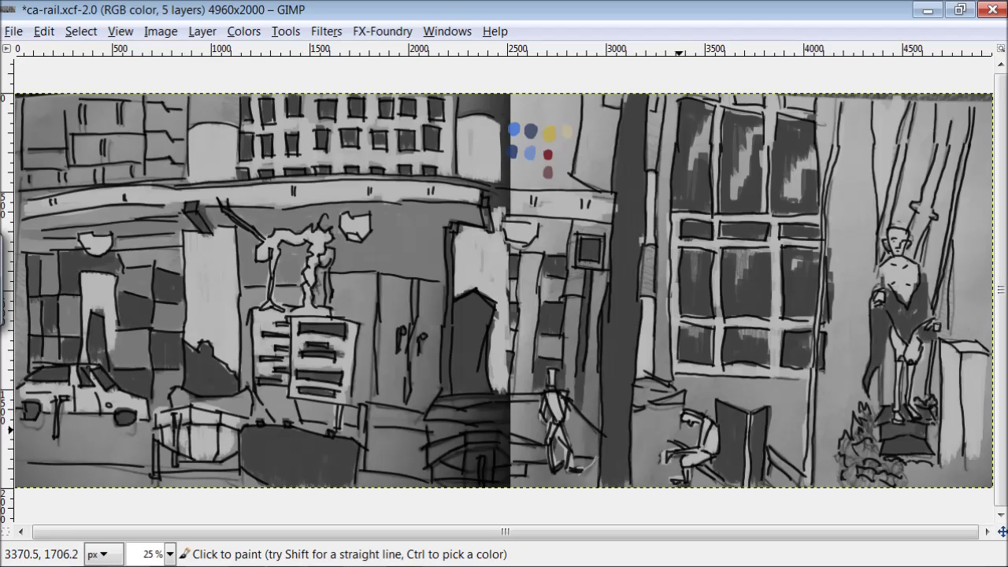
# Highlight the upper-right tree trunks, the dark pole, middle columns and pillar in light grey
pyautogui.moveTo(930, 213)
pyautogui.mouseDown()
pyautogui.moveTo(942, 102)
pyautogui.moveTo(941, 282)
pyautogui.mouseUp()
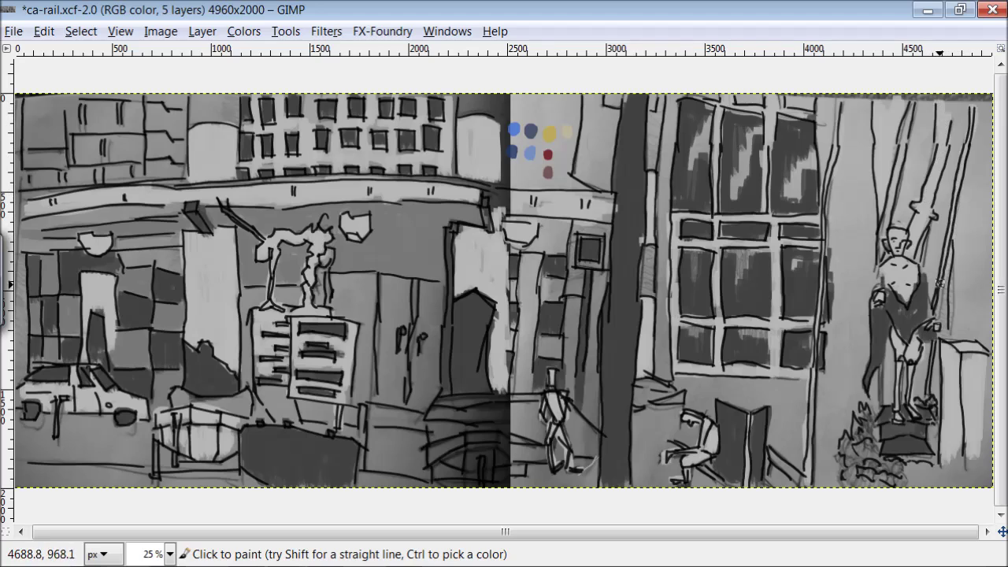
pyautogui.moveTo(880, 236); pyautogui.dragTo(912, 98)
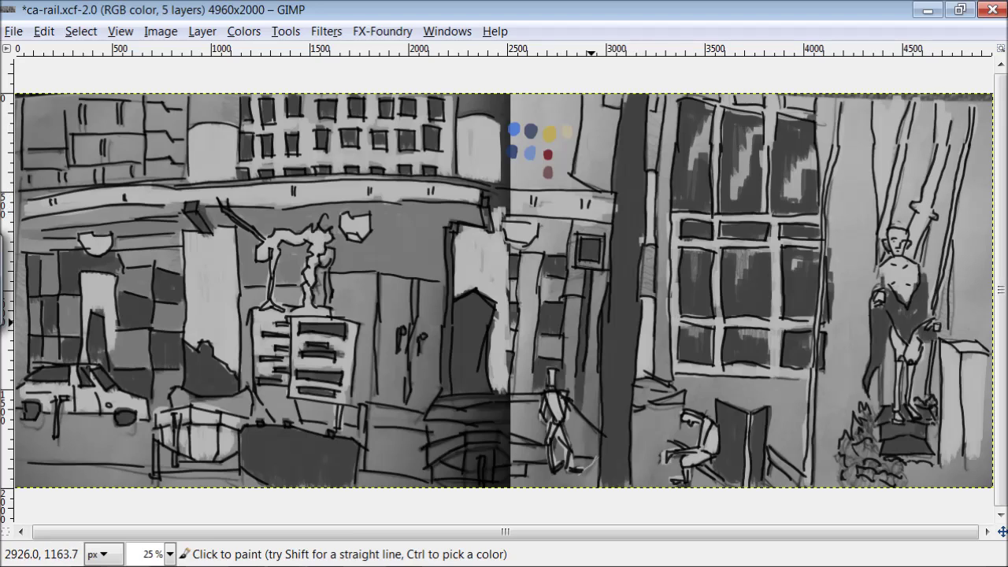
pyautogui.moveTo(647, 293); pyautogui.dragTo(645, 269)
pyautogui.moveTo(593, 363); pyautogui.dragTo(592, 383)
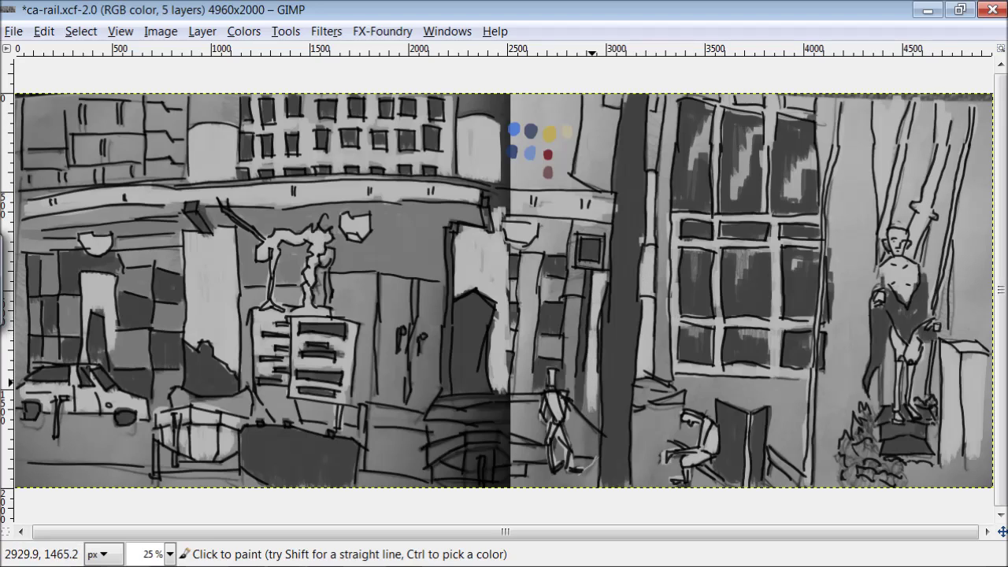
pyautogui.moveTo(569, 320)
pyautogui.mouseDown()
pyautogui.moveTo(575, 232)
pyautogui.moveTo(607, 268)
pyautogui.moveTo(580, 169)
pyautogui.moveTo(657, 142)
pyautogui.moveTo(709, 248)
pyautogui.mouseUp()
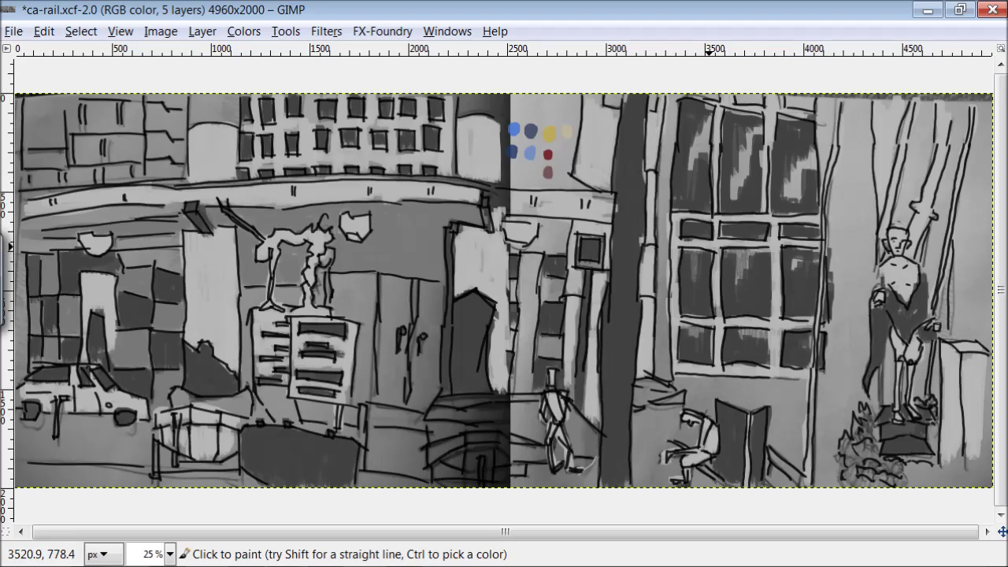
pyautogui.moveTo(386, 288)
pyautogui.mouseDown()
pyautogui.moveTo(405, 287)
pyautogui.moveTo(385, 374)
pyautogui.moveTo(397, 370)
pyautogui.moveTo(402, 338)
pyautogui.mouseUp()
pyautogui.moveTo(423, 421); pyautogui.dragTo(430, 327)
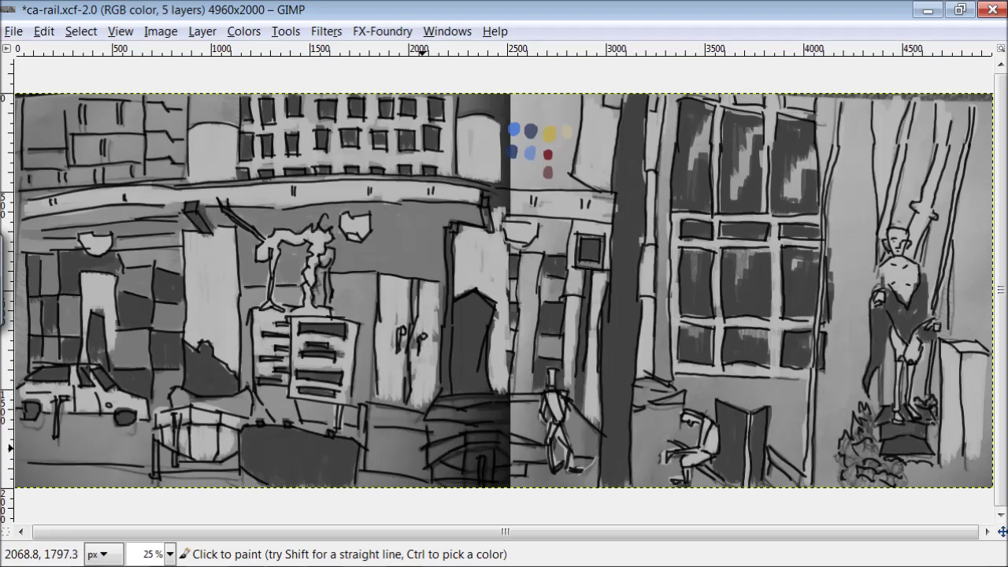
# Darken the bushes and area around the statue and the lower-left ground
pyautogui.moveTo(848, 448)
pyautogui.mouseDown()
pyautogui.moveTo(879, 437)
pyautogui.moveTo(832, 475)
pyautogui.moveTo(928, 451)
pyautogui.moveTo(948, 464)
pyautogui.mouseUp()
pyautogui.moveTo(941, 318)
pyautogui.mouseDown()
pyautogui.moveTo(950, 336)
pyautogui.moveTo(943, 300)
pyautogui.moveTo(972, 304)
pyautogui.moveTo(978, 327)
pyautogui.mouseUp()
pyautogui.moveTo(829, 446); pyautogui.dragTo(827, 461)
pyautogui.moveTo(123, 450)
pyautogui.mouseDown()
pyautogui.moveTo(119, 459)
pyautogui.moveTo(91, 435)
pyautogui.moveTo(102, 428)
pyautogui.moveTo(59, 450)
pyautogui.moveTo(141, 459)
pyautogui.moveTo(145, 436)
pyautogui.mouseUp()
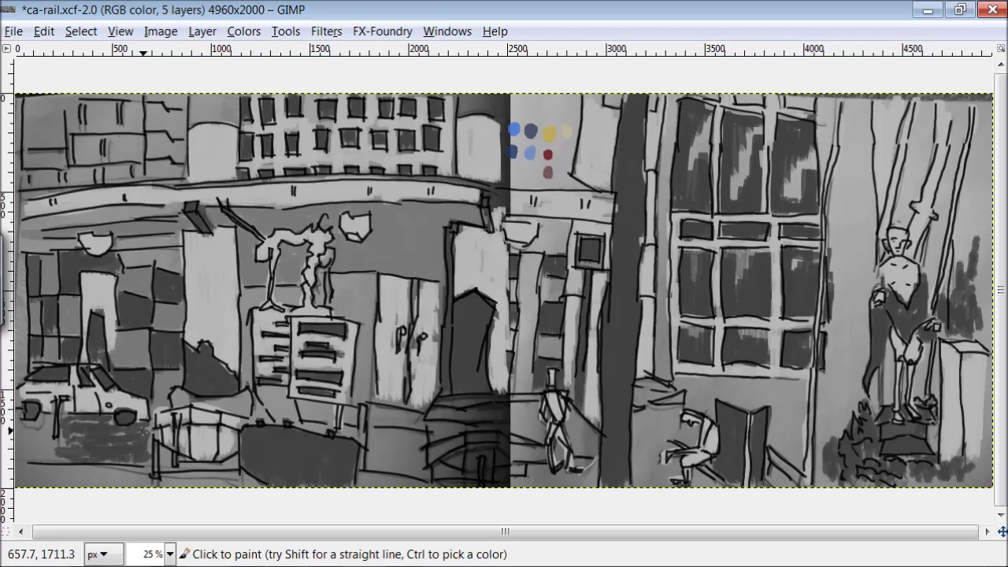
# Paint dark grey along the bottom ground and beside the crouching and walking figures
pyautogui.moveTo(52, 443); pyautogui.dragTo(36, 430)
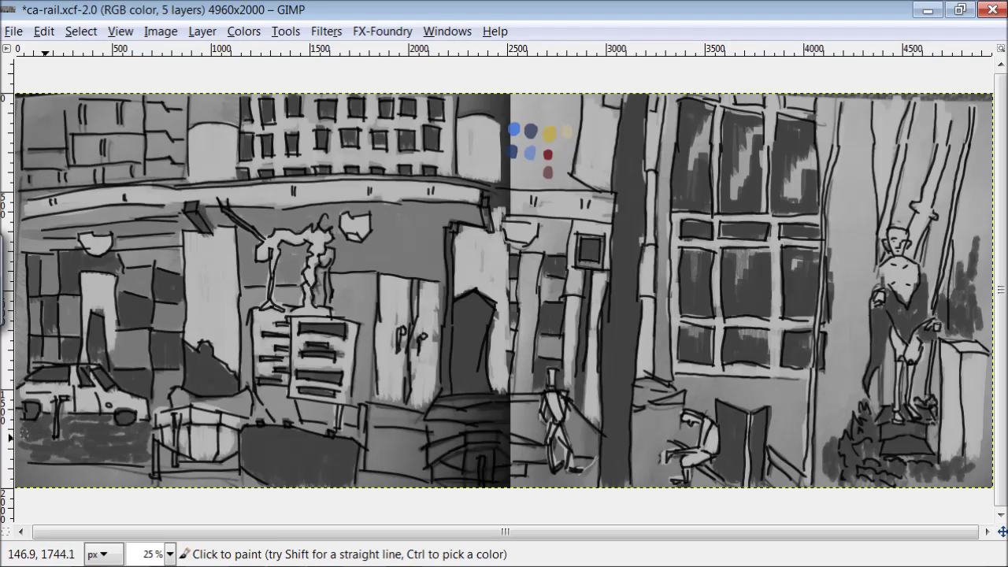
pyautogui.moveTo(148, 457)
pyautogui.mouseDown()
pyautogui.moveTo(237, 465)
pyautogui.moveTo(206, 478)
pyautogui.moveTo(72, 485)
pyautogui.mouseUp()
pyautogui.moveTo(362, 480); pyautogui.dragTo(412, 473)
pyautogui.moveTo(589, 469)
pyautogui.mouseDown()
pyautogui.moveTo(580, 480)
pyautogui.moveTo(526, 482)
pyautogui.mouseUp()
pyautogui.moveTo(663, 482)
pyautogui.mouseDown()
pyautogui.moveTo(695, 481)
pyautogui.moveTo(780, 396)
pyautogui.moveTo(702, 375)
pyautogui.moveTo(806, 373)
pyautogui.moveTo(706, 383)
pyautogui.moveTo(703, 403)
pyautogui.moveTo(799, 411)
pyautogui.moveTo(796, 433)
pyautogui.moveTo(779, 429)
pyautogui.moveTo(796, 459)
pyautogui.mouseUp()
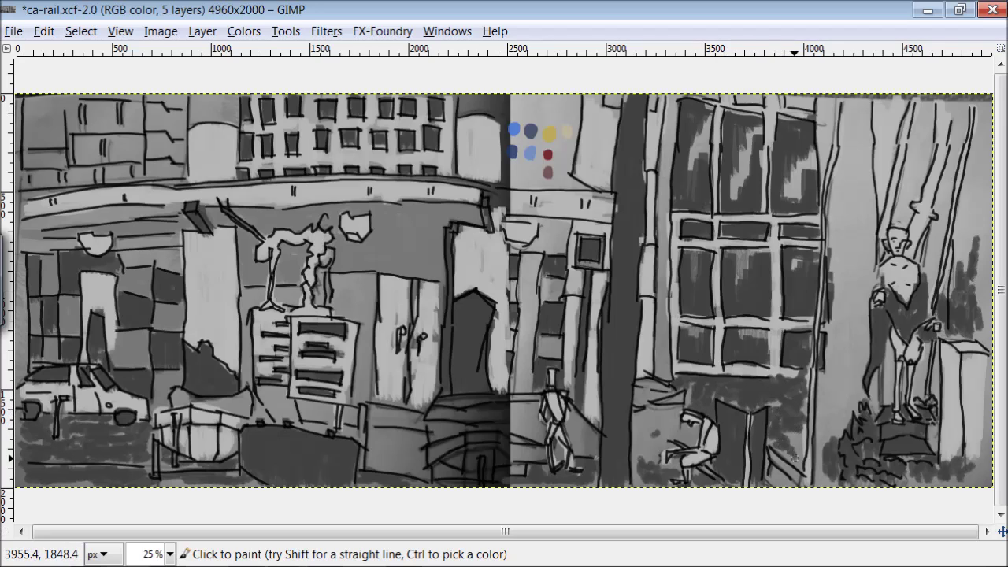
pyautogui.moveTo(669, 410)
pyautogui.mouseDown()
pyautogui.moveTo(671, 433)
pyautogui.moveTo(650, 447)
pyautogui.moveTo(638, 432)
pyautogui.moveTo(642, 391)
pyautogui.mouseUp()
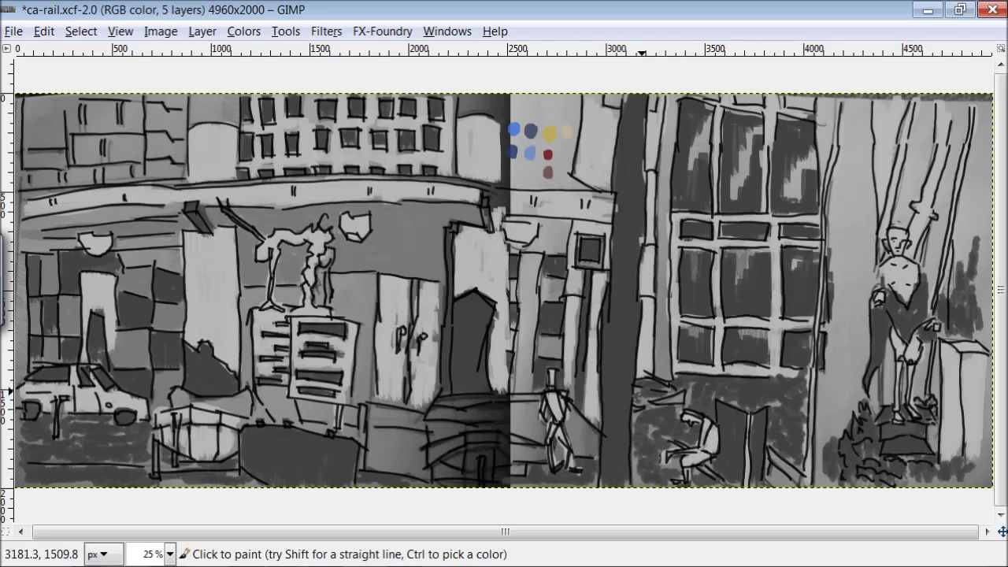
pyautogui.moveTo(530, 406)
pyautogui.mouseDown()
pyautogui.moveTo(520, 410)
pyautogui.moveTo(533, 424)
pyautogui.moveTo(577, 433)
pyautogui.moveTo(547, 453)
pyautogui.mouseUp()
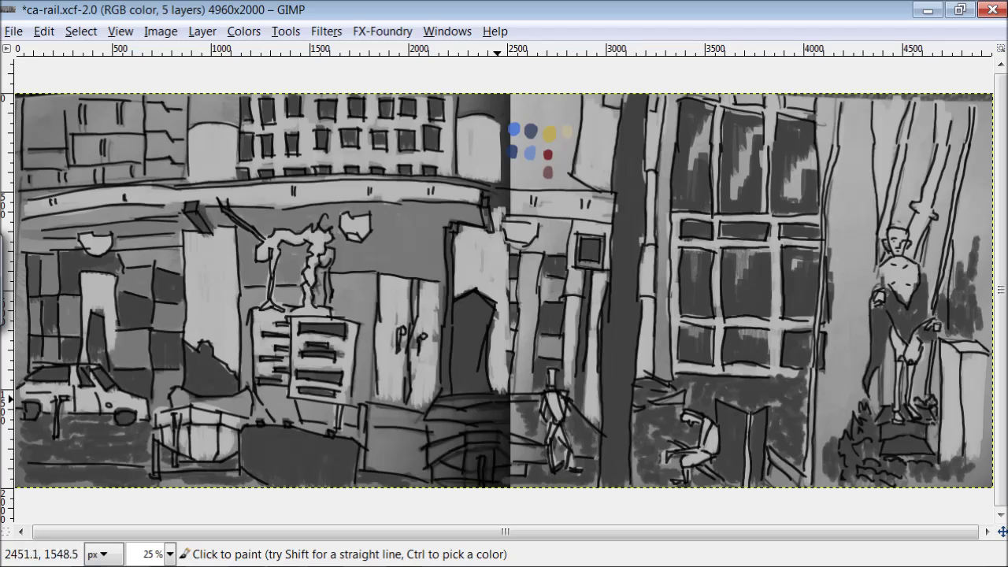
# Sample a light grey, lighten the bottom-centre structure, and shade left of the statue
pyautogui.press('Tab')
pyautogui.scroll(-1, 744, 219)
pyautogui.scroll(-1, 744, 219)
pyautogui.press('Tab')
pyautogui.keyDown('ctrl'); pyautogui.click(454, 376); pyautogui.keyUp('ctrl')
pyautogui.moveTo(480, 397)
pyautogui.mouseDown()
pyautogui.moveTo(502, 406)
pyautogui.moveTo(434, 422)
pyautogui.moveTo(453, 424)
pyautogui.moveTo(469, 458)
pyautogui.moveTo(522, 446)
pyautogui.moveTo(511, 397)
pyautogui.mouseUp()
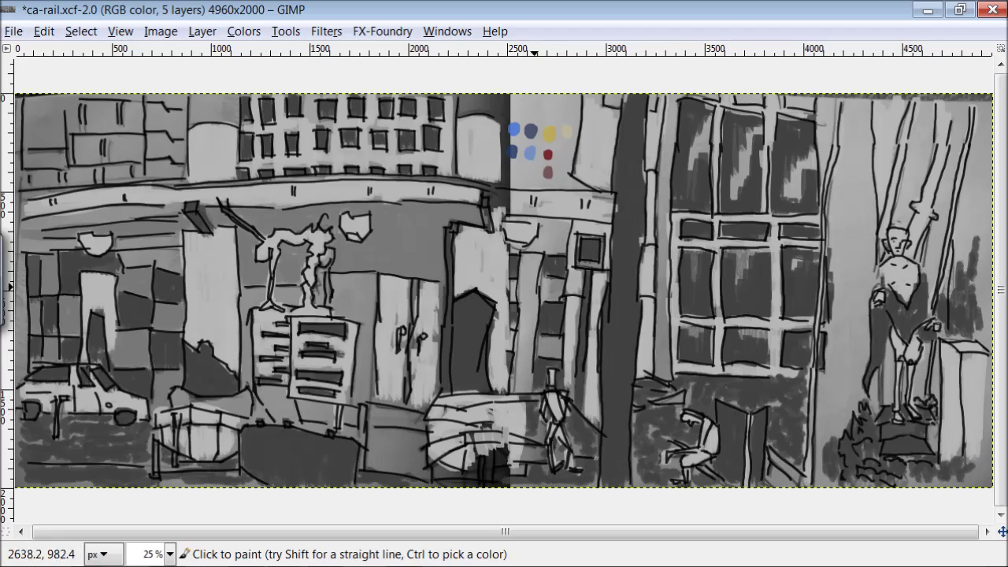
pyautogui.press('ctrl')
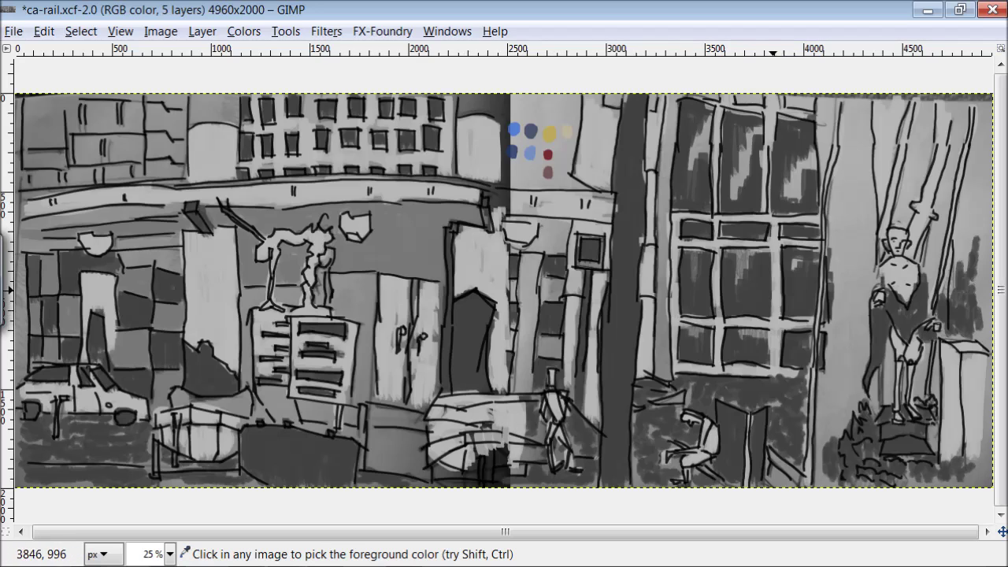
pyautogui.moveTo(402, 435)
pyautogui.mouseDown()
pyautogui.moveTo(413, 467)
pyautogui.moveTo(422, 463)
pyautogui.mouseUp()
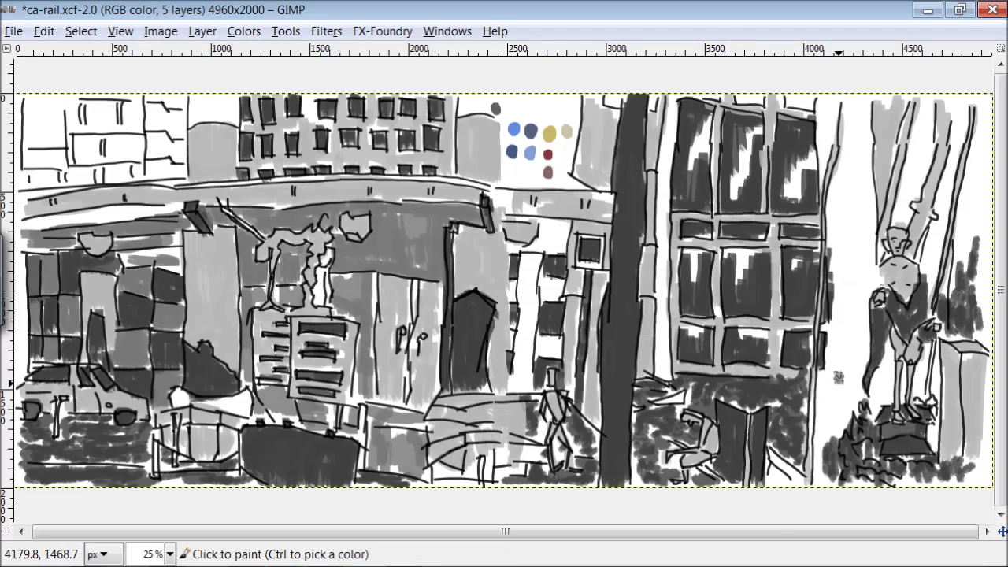
pyautogui.moveTo(839, 382)
pyautogui.mouseDown()
pyautogui.moveTo(826, 375)
pyautogui.moveTo(850, 389)
pyautogui.moveTo(864, 356)
pyautogui.moveTo(836, 329)
pyautogui.moveTo(829, 363)
pyautogui.moveTo(878, 376)
pyautogui.moveTo(890, 364)
pyautogui.moveTo(880, 401)
pyautogui.mouseUp()
pyautogui.moveTo(919, 374)
pyautogui.mouseDown()
pyautogui.moveTo(863, 264)
pyautogui.moveTo(844, 265)
pyautogui.moveTo(833, 226)
pyautogui.moveTo(870, 197)
pyautogui.moveTo(852, 189)
pyautogui.moveTo(845, 159)
pyautogui.moveTo(868, 140)
pyautogui.moveTo(908, 220)
pyautogui.moveTo(924, 132)
pyautogui.moveTo(918, 173)
pyautogui.mouseUp()
# Add grey beside the statue, on the lower ground, centre and lower left
pyautogui.moveTo(929, 277); pyautogui.dragTo(924, 255)
pyautogui.moveTo(948, 197)
pyautogui.mouseDown()
pyautogui.moveTo(960, 116)
pyautogui.moveTo(941, 259)
pyautogui.moveTo(978, 227)
pyautogui.moveTo(966, 226)
pyautogui.moveTo(981, 268)
pyautogui.mouseUp()
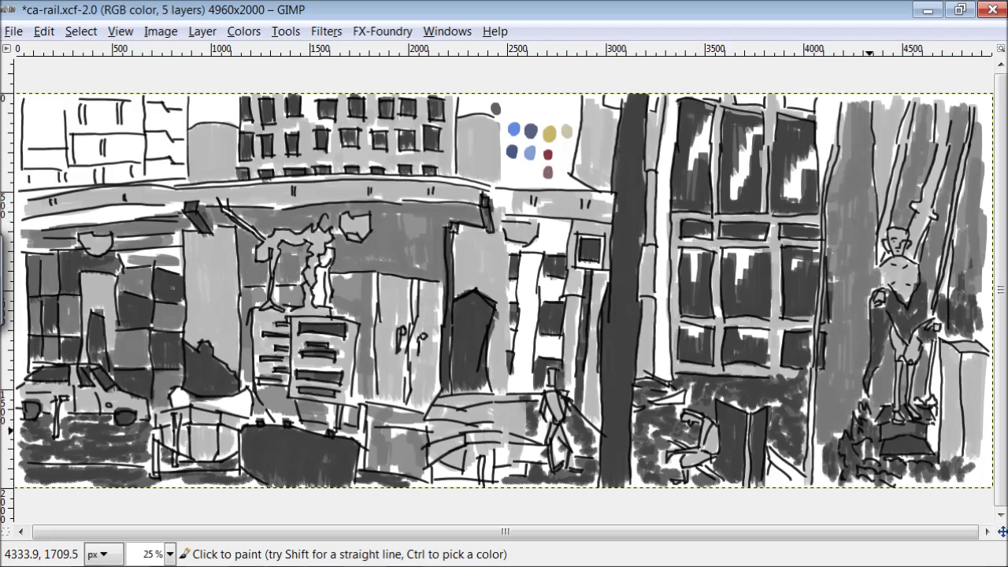
pyautogui.moveTo(708, 475); pyautogui.dragTo(696, 485)
pyautogui.moveTo(541, 270)
pyautogui.mouseDown()
pyautogui.moveTo(530, 294)
pyautogui.moveTo(537, 256)
pyautogui.moveTo(530, 383)
pyautogui.mouseUp()
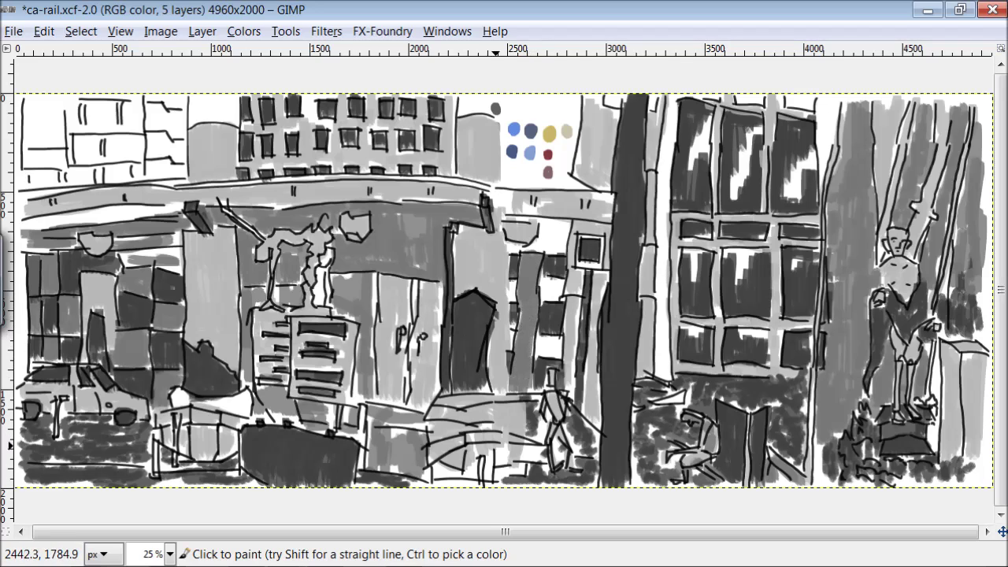
pyautogui.moveTo(53, 402); pyautogui.dragTo(59, 439)
pyautogui.moveTo(168, 414); pyautogui.dragTo(154, 476)
# Shade the upper-left buildings and the tall building's top in grey
pyautogui.moveTo(165, 140)
pyautogui.mouseDown()
pyautogui.moveTo(176, 176)
pyautogui.moveTo(157, 175)
pyautogui.moveTo(152, 143)
pyautogui.moveTo(174, 124)
pyautogui.moveTo(153, 126)
pyautogui.moveTo(145, 98)
pyautogui.mouseUp()
pyautogui.moveTo(94, 167)
pyautogui.mouseDown()
pyautogui.moveTo(103, 157)
pyautogui.moveTo(77, 115)
pyautogui.moveTo(39, 186)
pyautogui.mouseUp()
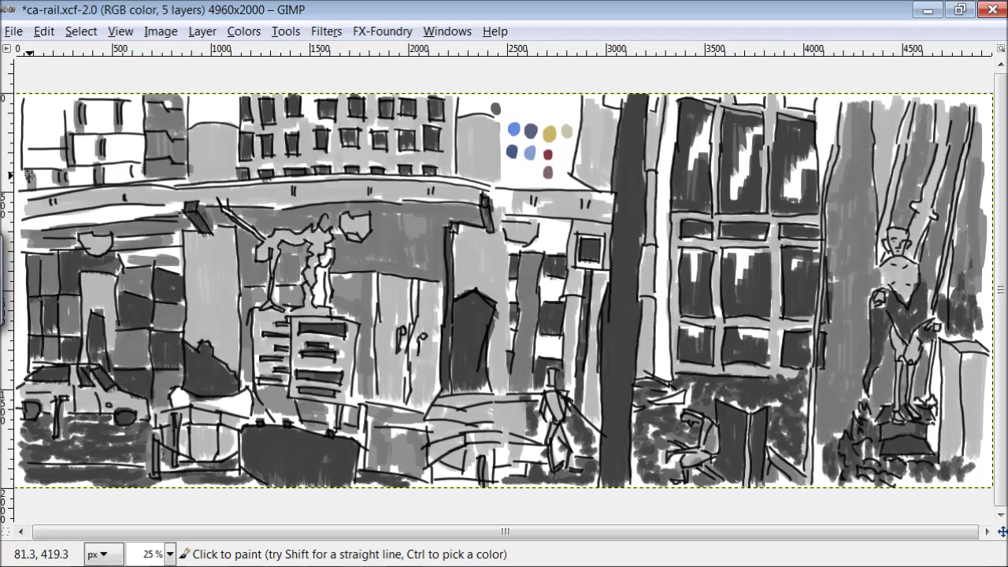
pyautogui.moveTo(76, 180)
pyautogui.mouseDown()
pyautogui.moveTo(24, 175)
pyautogui.moveTo(54, 154)
pyautogui.moveTo(96, 157)
pyautogui.moveTo(138, 136)
pyautogui.moveTo(125, 117)
pyautogui.moveTo(100, 128)
pyautogui.mouseUp()
pyautogui.moveTo(225, 115)
pyautogui.mouseDown()
pyautogui.moveTo(199, 99)
pyautogui.moveTo(194, 118)
pyautogui.mouseUp()
pyautogui.moveTo(482, 99)
pyautogui.mouseDown()
pyautogui.moveTo(487, 115)
pyautogui.moveTo(470, 101)
pyautogui.mouseUp()
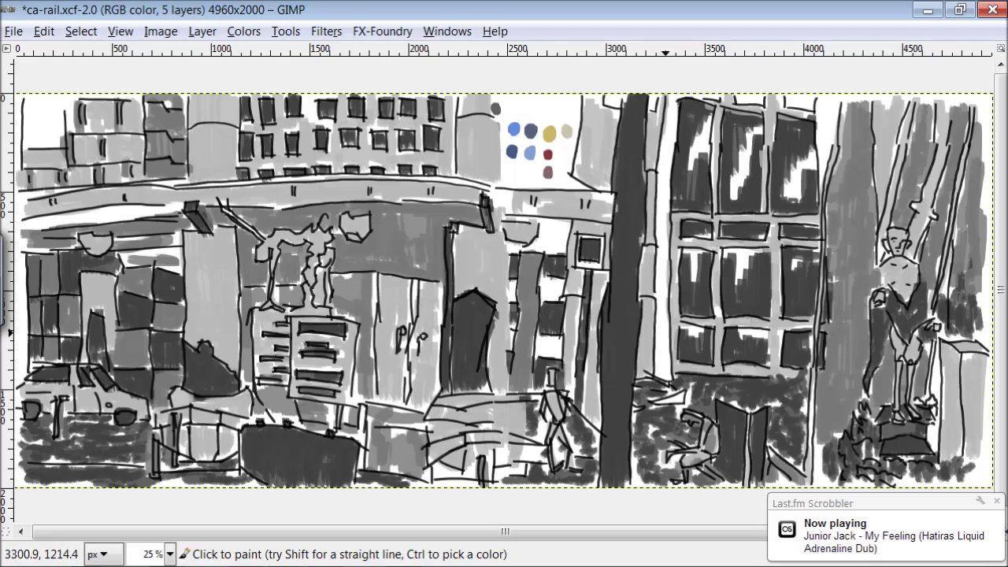
# Darken the upper-right windows, shrubbery near the statue and building below the sign
pyautogui.moveTo(786, 204); pyautogui.dragTo(811, 147)
pyautogui.moveTo(752, 137)
pyautogui.mouseDown()
pyautogui.moveTo(697, 142)
pyautogui.moveTo(699, 262)
pyautogui.moveTo(792, 270)
pyautogui.moveTo(696, 333)
pyautogui.moveTo(791, 335)
pyautogui.mouseUp()
pyautogui.moveTo(868, 428)
pyautogui.mouseDown()
pyautogui.moveTo(841, 468)
pyautogui.moveTo(836, 441)
pyautogui.moveTo(968, 393)
pyautogui.moveTo(897, 241)
pyautogui.moveTo(887, 269)
pyautogui.moveTo(913, 368)
pyautogui.moveTo(911, 417)
pyautogui.mouseUp()
pyautogui.moveTo(566, 227)
pyautogui.mouseDown()
pyautogui.moveTo(554, 223)
pyautogui.moveTo(553, 284)
pyautogui.moveTo(514, 334)
pyautogui.moveTo(555, 343)
pyautogui.moveTo(566, 389)
pyautogui.moveTo(426, 296)
pyautogui.moveTo(405, 386)
pyautogui.moveTo(400, 325)
pyautogui.mouseUp()
pyautogui.moveTo(422, 358); pyautogui.dragTo(421, 332)
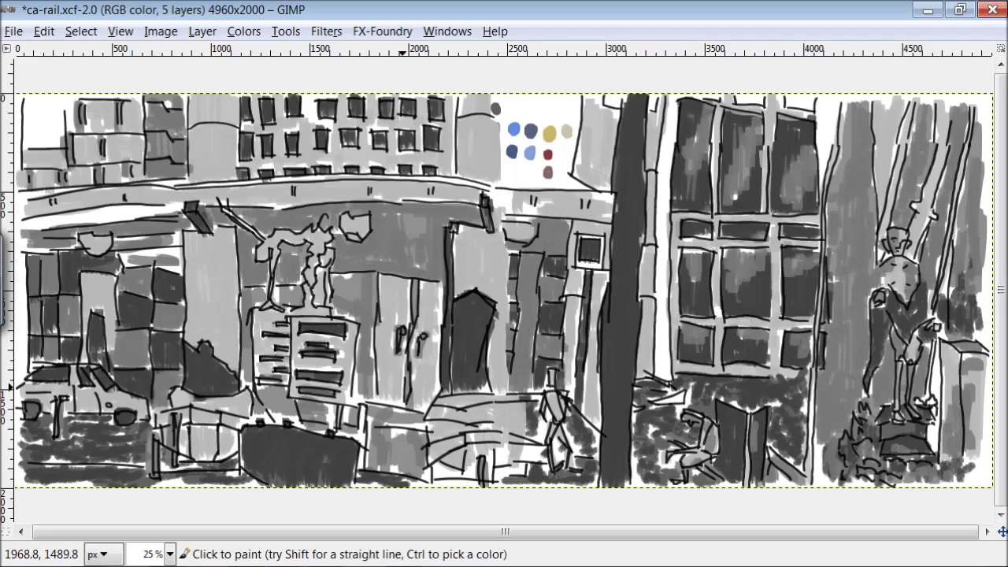
pyautogui.moveTo(619, 99)
pyautogui.mouseDown()
pyautogui.moveTo(786, 95)
pyautogui.moveTo(830, 159)
pyautogui.moveTo(818, 406)
pyautogui.moveTo(837, 482)
pyautogui.mouseUp()
pyautogui.moveTo(665, 376); pyautogui.dragTo(662, 96)
# Fill the top-left building with grey and add dark vertical strokes across the scene
pyautogui.moveTo(55, 152)
pyautogui.mouseDown()
pyautogui.moveTo(59, 128)
pyautogui.moveTo(22, 121)
pyautogui.moveTo(27, 217)
pyautogui.mouseUp()
pyautogui.moveTo(26, 193); pyautogui.dragTo(68, 162)
pyautogui.moveTo(46, 125); pyautogui.dragTo(68, 173)
pyautogui.moveTo(230, 366); pyautogui.dragTo(230, 95)
pyautogui.moveTo(492, 186)
pyautogui.mouseDown()
pyautogui.moveTo(493, 126)
pyautogui.moveTo(505, 398)
pyautogui.mouseUp()
pyautogui.moveTo(654, 299)
pyautogui.mouseDown()
pyautogui.moveTo(653, 337)
pyautogui.moveTo(648, 227)
pyautogui.mouseUp()
# Darken the window square outline, lower railing, left building and beam, then add a new layer
pyautogui.moveTo(580, 236); pyautogui.dragTo(603, 238)
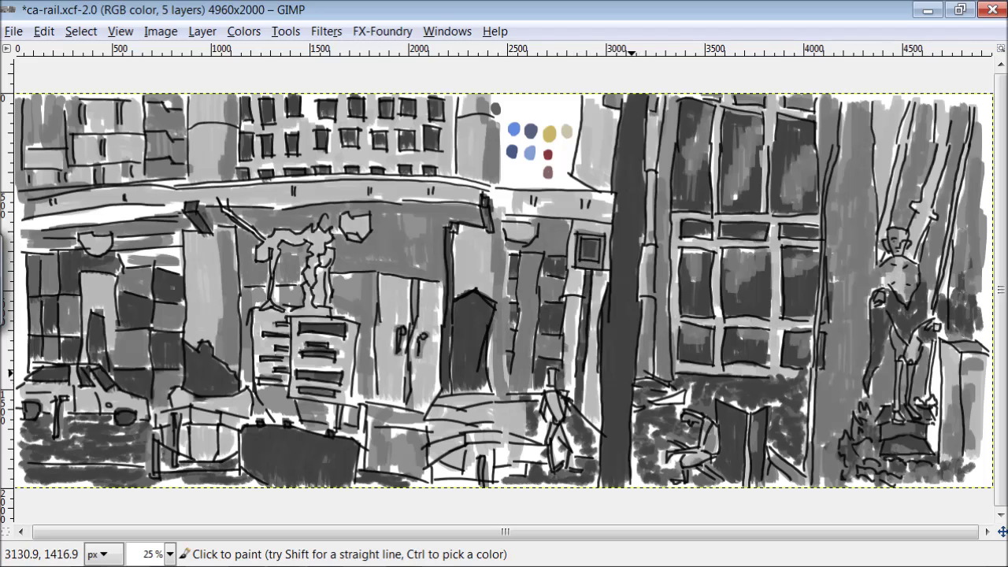
pyautogui.moveTo(421, 456)
pyautogui.mouseDown()
pyautogui.moveTo(425, 421)
pyautogui.moveTo(368, 465)
pyautogui.moveTo(203, 459)
pyautogui.moveTo(170, 441)
pyautogui.mouseUp()
pyautogui.moveTo(115, 295); pyautogui.dragTo(105, 249)
pyautogui.moveTo(506, 204)
pyautogui.mouseDown()
pyautogui.moveTo(583, 198)
pyautogui.moveTo(517, 183)
pyautogui.moveTo(343, 183)
pyautogui.moveTo(397, 176)
pyautogui.moveTo(223, 180)
pyautogui.moveTo(124, 198)
pyautogui.moveTo(69, 185)
pyautogui.mouseUp()
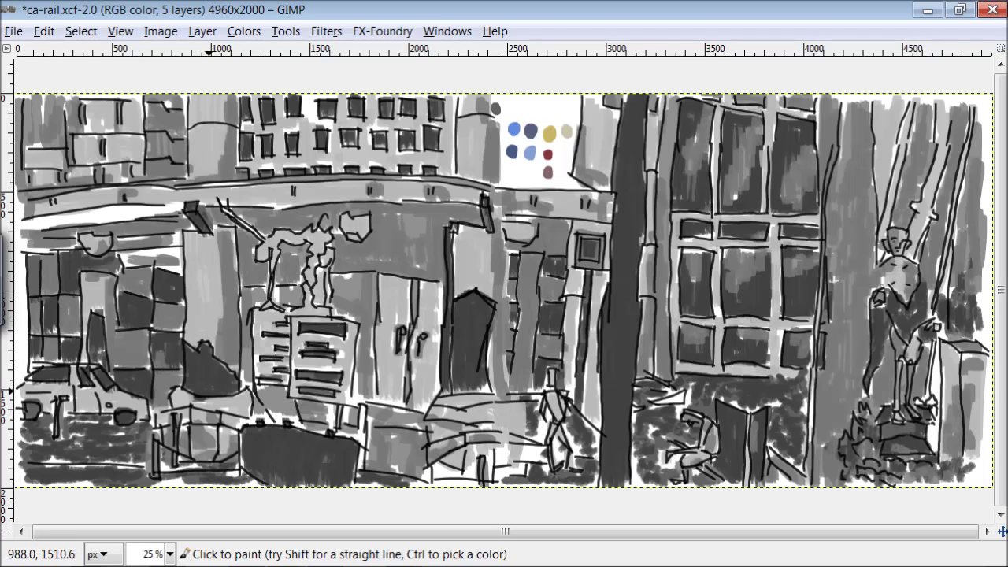
pyautogui.hotkey('shift', 'ctrl', 'n')
pyautogui.click(140, 312)
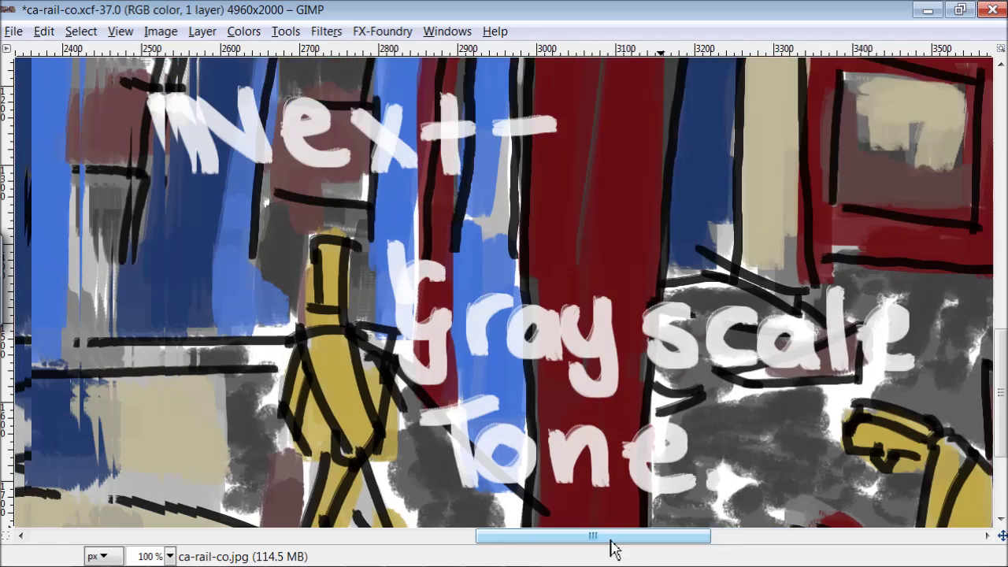
# Handwrite 'And finally.' in white across the upper part of the painting
pyautogui.moveTo(612, 542); pyautogui.dragTo(418, 543)
pyautogui.moveTo(146, 201)
pyautogui.mouseDown()
pyautogui.moveTo(169, 132)
pyautogui.moveTo(208, 205)
pyautogui.mouseUp()
pyautogui.moveTo(142, 180)
pyautogui.mouseDown()
pyautogui.moveTo(197, 177)
pyautogui.moveTo(272, 201)
pyautogui.mouseUp()
pyautogui.moveTo(315, 154); pyautogui.dragTo(323, 201)
pyautogui.moveTo(481, 118); pyautogui.dragTo(449, 204)
pyautogui.moveTo(421, 165); pyautogui.dragTo(473, 162)
pyautogui.moveTo(496, 167)
pyautogui.mouseDown()
pyautogui.moveTo(500, 193)
pyautogui.moveTo(561, 203)
pyautogui.mouseUp()
pyautogui.click(498, 143)
pyautogui.moveTo(618, 162); pyautogui.dragTo(622, 206)
pyautogui.moveTo(653, 117); pyautogui.dragTo(655, 203)
pyautogui.moveTo(681, 114); pyautogui.dragTo(682, 203)
pyautogui.moveTo(760, 140); pyautogui.dragTo(736, 229)
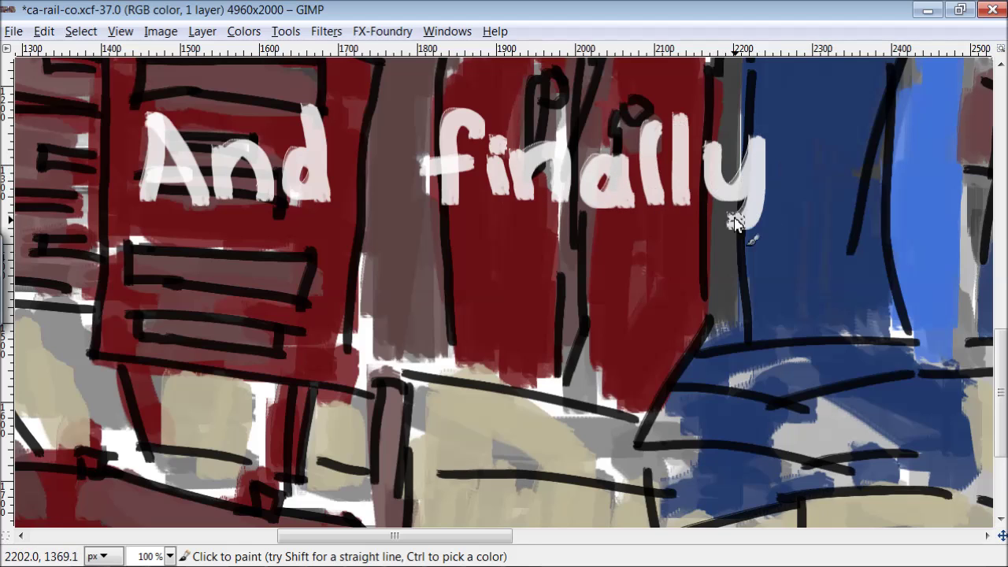
pyautogui.click(786, 190)
# Write 'colour!' in white on a second line beneath 'And finally.'
pyautogui.moveTo(272, 260); pyautogui.dragTo(277, 309)
pyautogui.moveTo(331, 277); pyautogui.dragTo(327, 274)
pyautogui.moveTo(366, 243); pyautogui.dragTo(367, 315)
pyautogui.moveTo(418, 277); pyautogui.dragTo(414, 274)
pyautogui.moveTo(445, 264); pyautogui.dragTo(482, 311)
pyautogui.moveTo(491, 258)
pyautogui.mouseDown()
pyautogui.moveTo(494, 313)
pyautogui.moveTo(518, 319)
pyautogui.mouseUp()
pyautogui.moveTo(552, 268); pyautogui.dragTo(551, 319)
pyautogui.moveTo(553, 285); pyautogui.dragTo(587, 266)
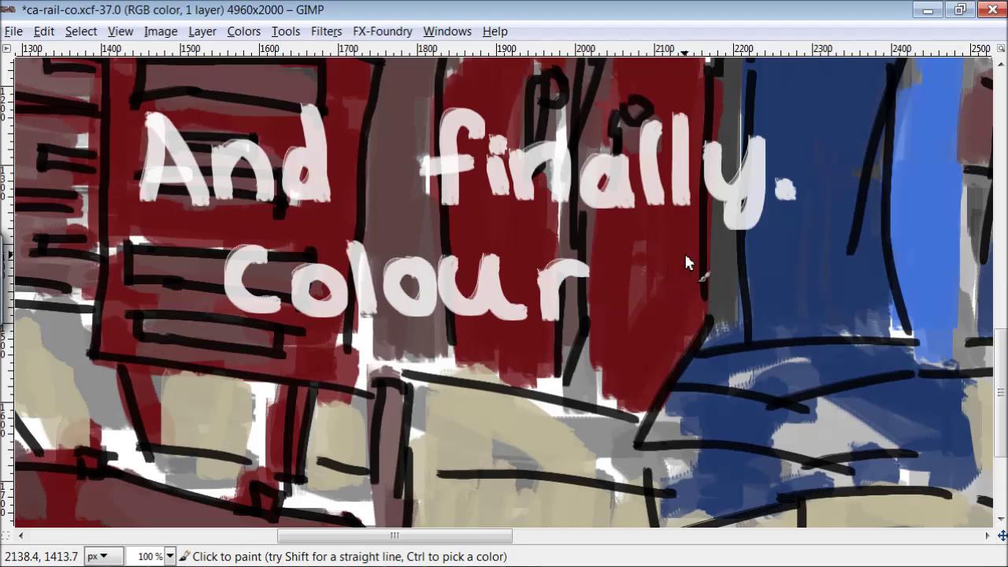
pyautogui.moveTo(632, 230); pyautogui.dragTo(632, 296)
pyautogui.click(632, 333)
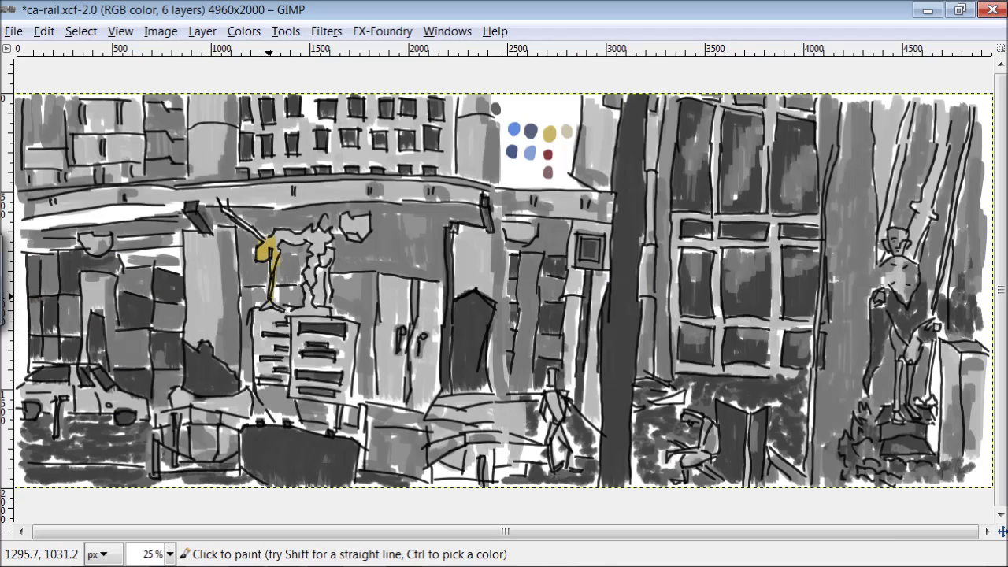
# Brush yellow over the central sculpture and its arm, the lower-left car and the statue's torso
pyautogui.moveTo(272, 298)
pyautogui.mouseDown()
pyautogui.moveTo(316, 237)
pyautogui.moveTo(321, 312)
pyautogui.mouseUp()
pyautogui.moveTo(267, 236); pyautogui.dragTo(233, 218)
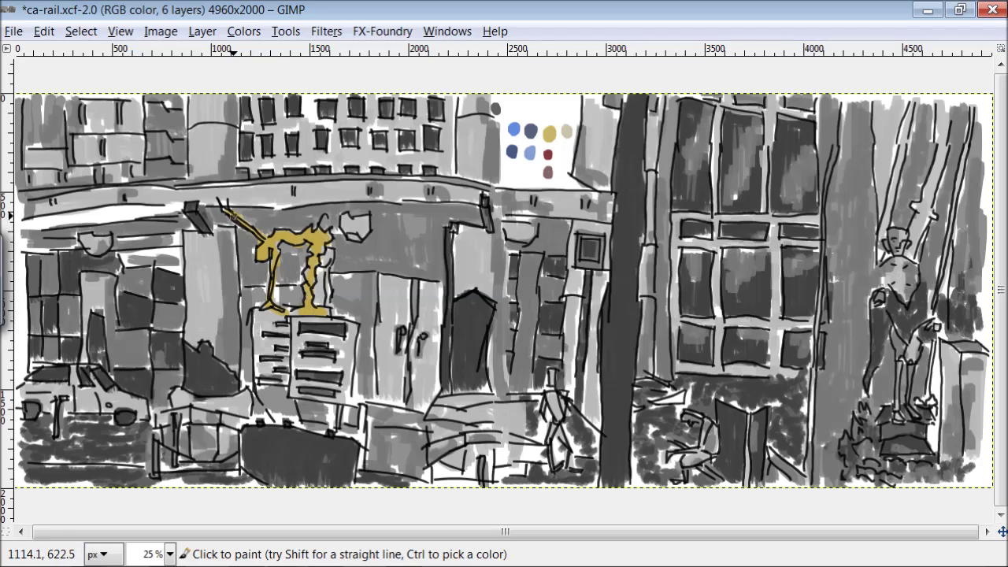
pyautogui.moveTo(141, 410)
pyautogui.mouseDown()
pyautogui.moveTo(107, 412)
pyautogui.moveTo(49, 392)
pyautogui.mouseUp()
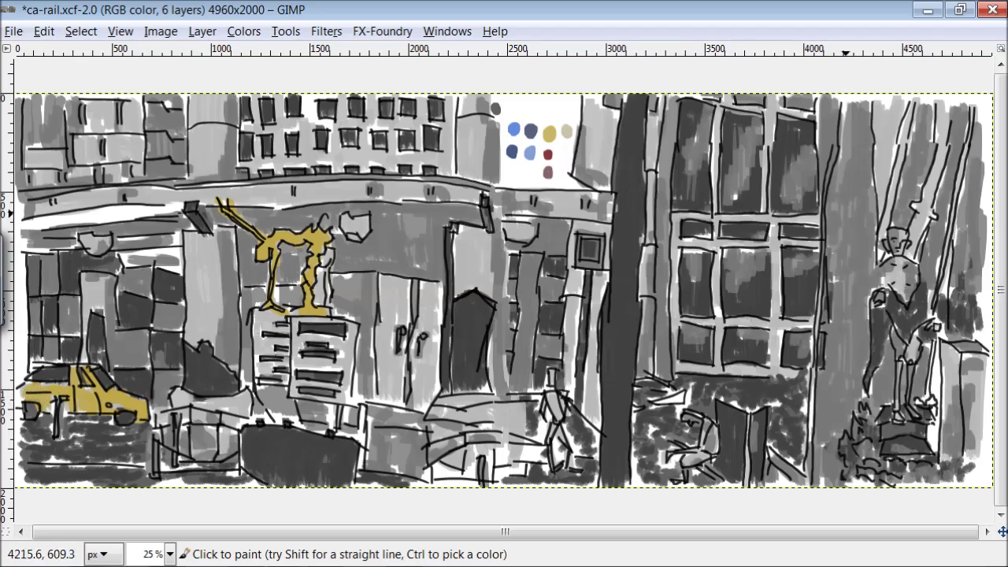
pyautogui.moveTo(911, 270); pyautogui.dragTo(888, 271)
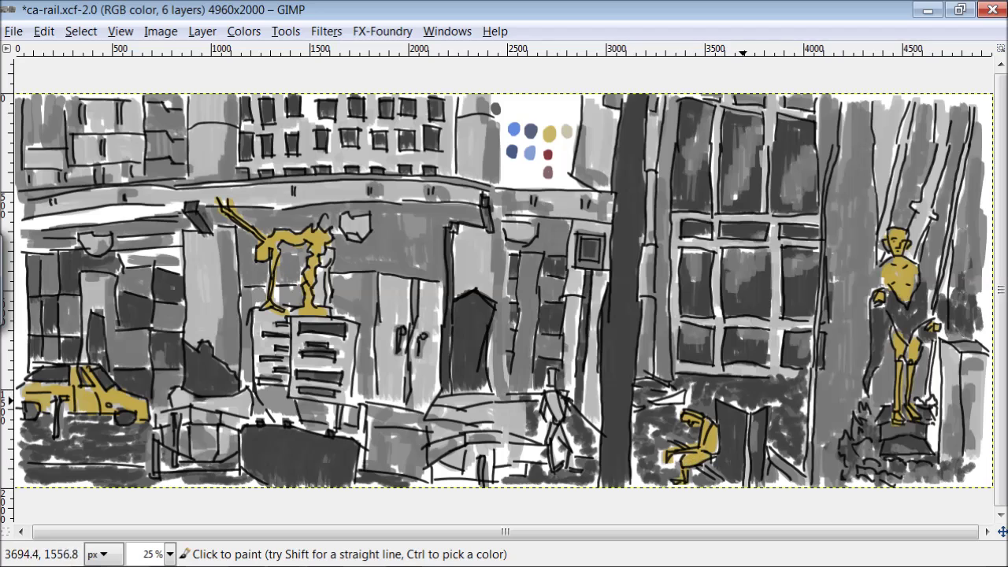
# Pick the blue palette dot and paint light blue down the left and central columns
pyautogui.press('o')
pyautogui.click(514, 129)
pyautogui.press('p')
pyautogui.moveTo(230, 362); pyautogui.dragTo(225, 227)
pyautogui.moveTo(214, 167)
pyautogui.mouseDown()
pyautogui.moveTo(228, 126)
pyautogui.moveTo(246, 179)
pyautogui.mouseUp()
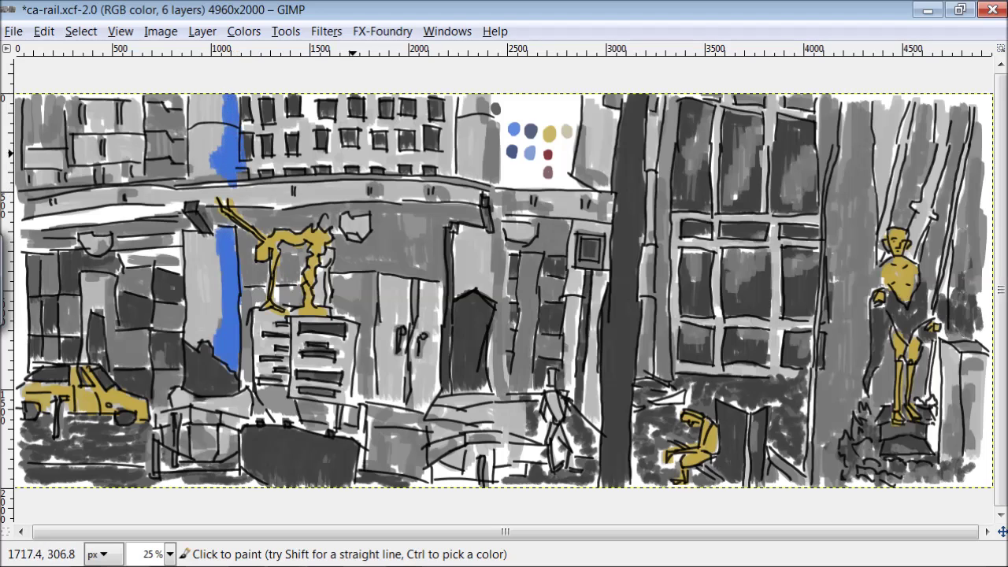
pyautogui.moveTo(498, 275); pyautogui.dragTo(495, 398)
pyautogui.moveTo(495, 126); pyautogui.dragTo(486, 129)
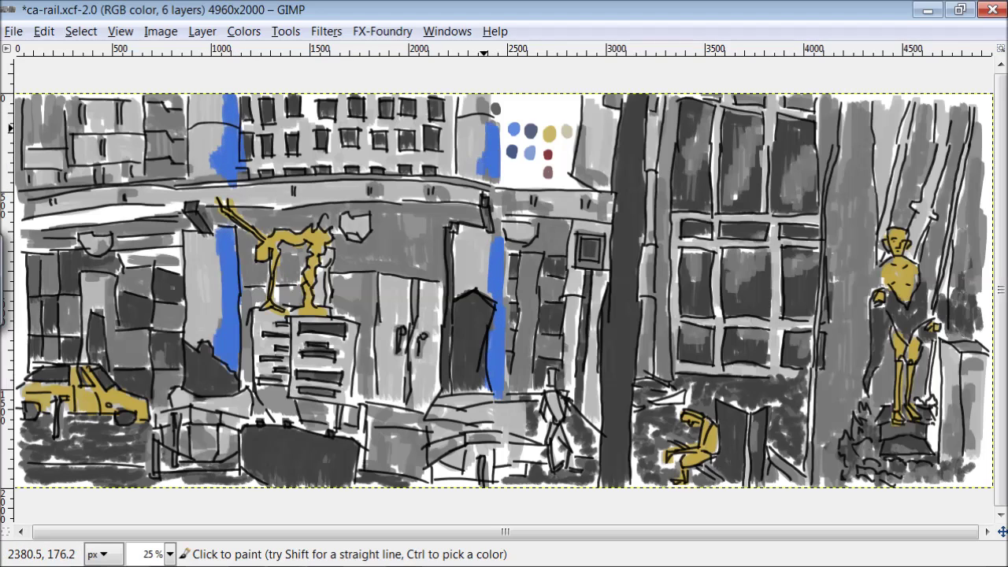
# Add light blue to the left, central and lower-left buildings, dark column and pale pillar
pyautogui.moveTo(110, 274); pyautogui.dragTo(108, 359)
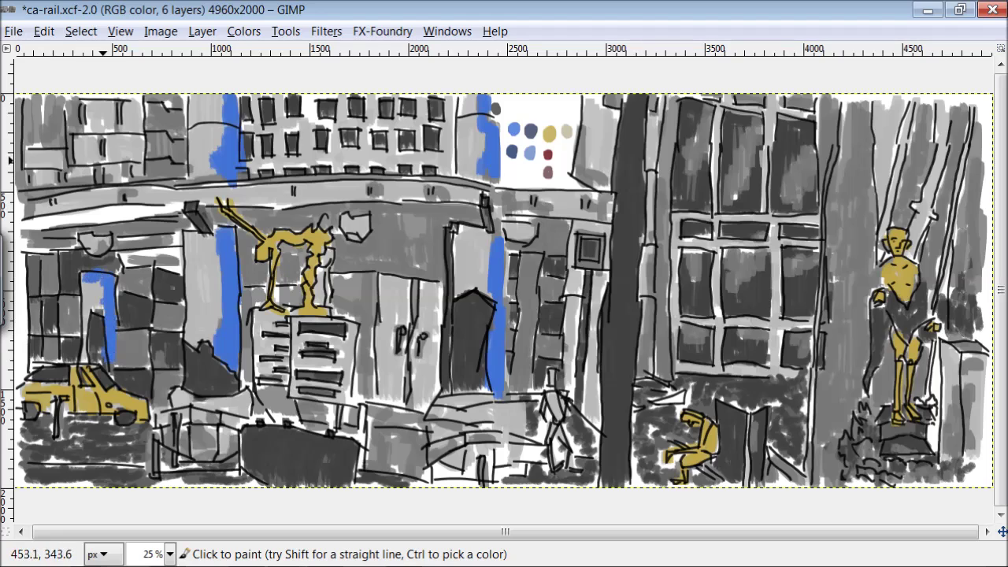
pyautogui.moveTo(496, 244); pyautogui.dragTo(458, 230)
pyautogui.moveTo(459, 163); pyautogui.dragTo(495, 181)
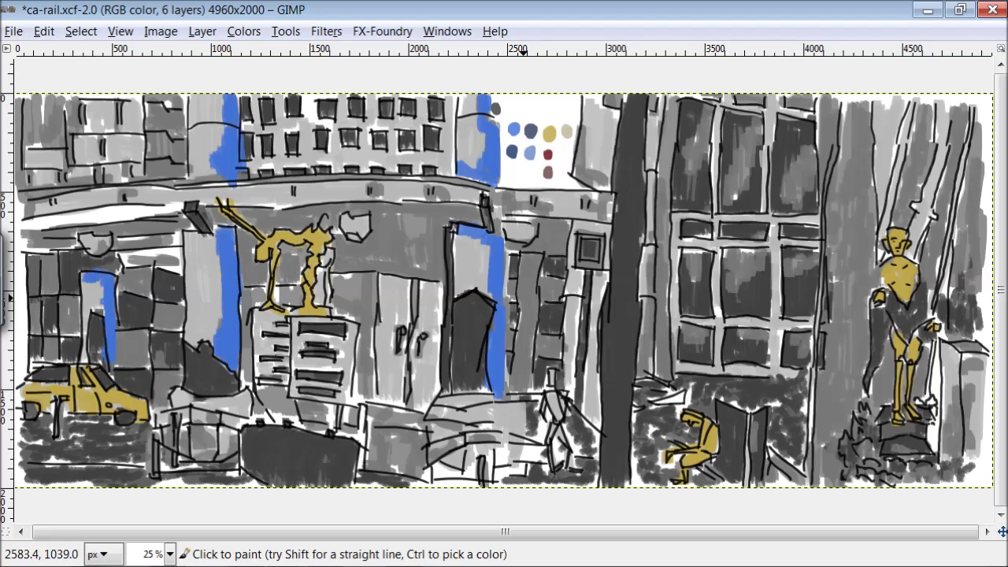
pyautogui.moveTo(233, 437)
pyautogui.mouseDown()
pyautogui.moveTo(197, 453)
pyautogui.moveTo(166, 413)
pyautogui.mouseUp()
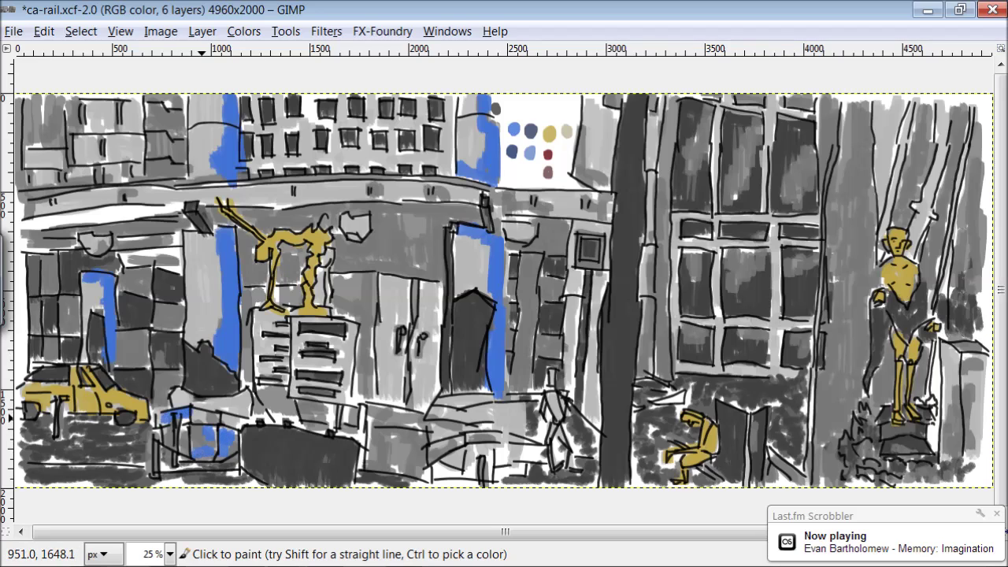
pyautogui.moveTo(652, 173); pyautogui.dragTo(648, 239)
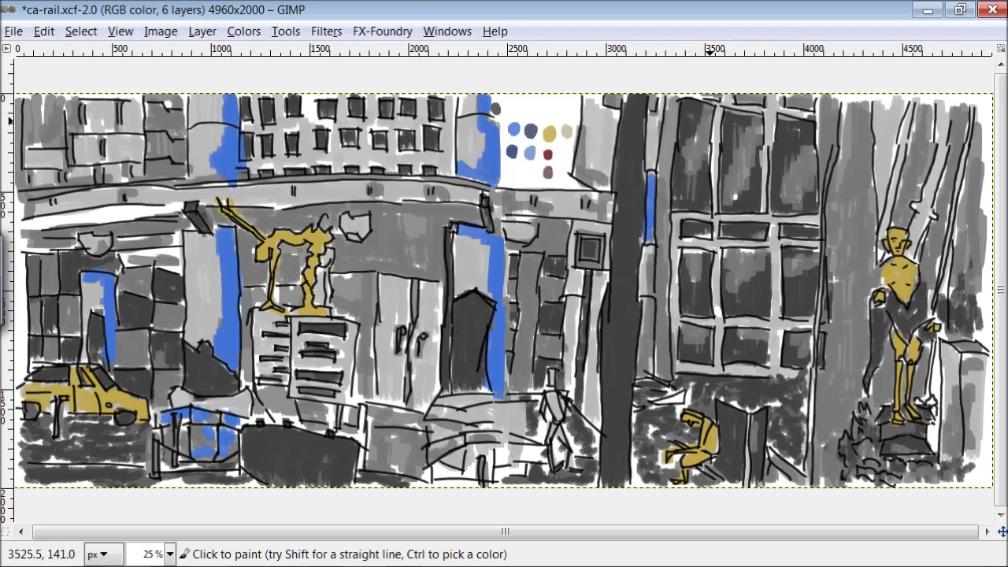
pyautogui.moveTo(883, 181); pyautogui.dragTo(885, 94)
pyautogui.moveTo(589, 94); pyautogui.dragTo(602, 173)
pyautogui.moveTo(649, 247); pyautogui.dragTo(646, 277)
pyautogui.moveTo(602, 229)
pyautogui.mouseDown()
pyautogui.moveTo(580, 286)
pyautogui.moveTo(571, 394)
pyautogui.mouseUp()
pyautogui.moveTo(595, 297); pyautogui.dragTo(595, 381)
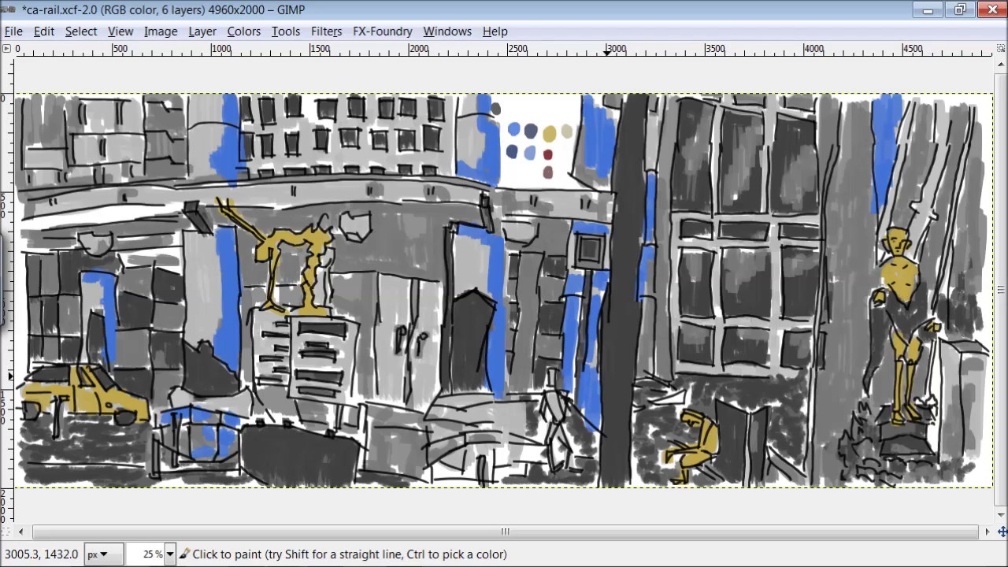
# Deepen the blue columns and central window area with dark blue, then sample the red dot
pyautogui.moveTo(488, 161)
pyautogui.mouseDown()
pyautogui.moveTo(473, 146)
pyautogui.moveTo(472, 115)
pyautogui.moveTo(478, 138)
pyautogui.mouseUp()
pyautogui.moveTo(459, 235)
pyautogui.mouseDown()
pyautogui.moveTo(461, 274)
pyautogui.moveTo(481, 290)
pyautogui.moveTo(466, 238)
pyautogui.moveTo(469, 338)
pyautogui.moveTo(509, 401)
pyautogui.mouseUp()
pyautogui.moveTo(214, 268)
pyautogui.mouseDown()
pyautogui.moveTo(214, 338)
pyautogui.moveTo(191, 334)
pyautogui.moveTo(218, 254)
pyautogui.moveTo(214, 336)
pyautogui.mouseUp()
pyautogui.moveTo(220, 123)
pyautogui.mouseDown()
pyautogui.moveTo(225, 139)
pyautogui.moveTo(208, 166)
pyautogui.moveTo(193, 99)
pyautogui.mouseUp()
pyautogui.moveTo(205, 355)
pyautogui.mouseDown()
pyautogui.moveTo(218, 380)
pyautogui.moveTo(213, 415)
pyautogui.moveTo(192, 440)
pyautogui.moveTo(210, 464)
pyautogui.mouseUp()
pyautogui.moveTo(442, 394)
pyautogui.mouseDown()
pyautogui.moveTo(498, 408)
pyautogui.moveTo(459, 426)
pyautogui.moveTo(459, 456)
pyautogui.moveTo(510, 451)
pyautogui.mouseUp()
pyautogui.moveTo(87, 291); pyautogui.dragTo(100, 364)
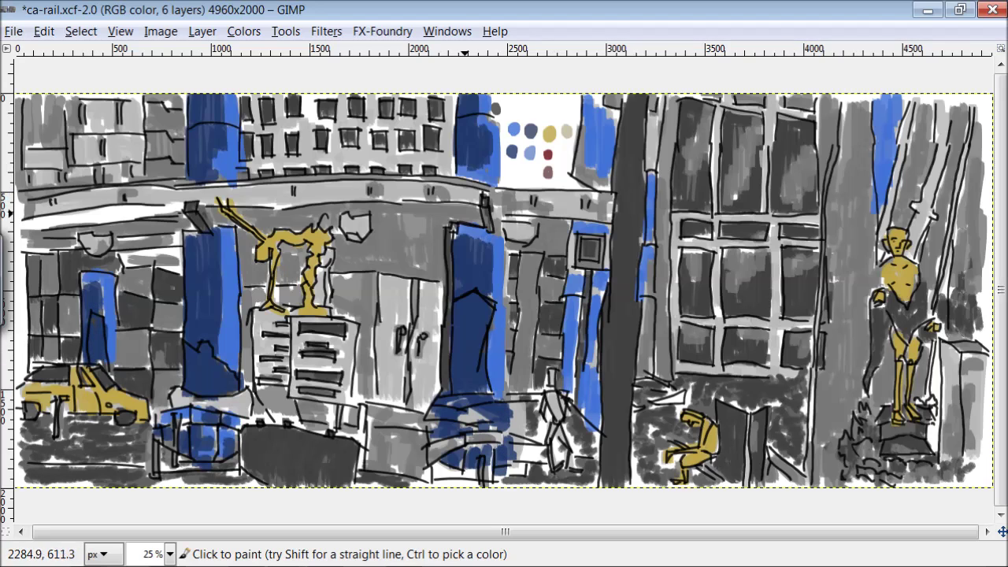
pyautogui.press('ctrl')
pyautogui.keyDown('ctrl'); pyautogui.click(545, 157); pyautogui.keyUp('ctrl')
# Paint the horizontal beam, grey door and small left sign dark red, outlining the square sign
pyautogui.moveTo(608, 200)
pyautogui.mouseDown()
pyautogui.moveTo(577, 191)
pyautogui.moveTo(528, 202)
pyautogui.moveTo(114, 191)
pyautogui.moveTo(30, 206)
pyautogui.mouseUp()
pyautogui.moveTo(421, 295)
pyautogui.mouseDown()
pyautogui.moveTo(426, 401)
pyautogui.moveTo(406, 280)
pyautogui.moveTo(391, 288)
pyautogui.moveTo(389, 318)
pyautogui.moveTo(399, 355)
pyautogui.moveTo(307, 319)
pyautogui.moveTo(343, 381)
pyautogui.moveTo(344, 369)
pyautogui.moveTo(296, 393)
pyautogui.moveTo(303, 418)
pyautogui.mouseUp()
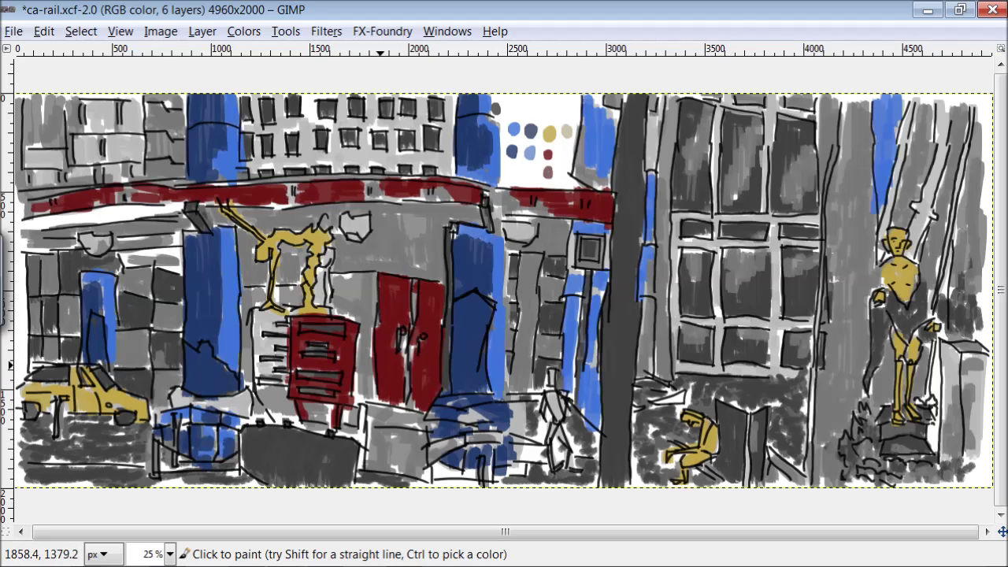
pyautogui.moveTo(116, 244); pyautogui.dragTo(89, 240)
pyautogui.moveTo(347, 223); pyautogui.dragTo(367, 224)
pyautogui.moveTo(506, 227); pyautogui.dragTo(539, 233)
pyautogui.moveTo(592, 250)
pyautogui.mouseDown()
pyautogui.moveTo(575, 255)
pyautogui.moveTo(585, 282)
pyautogui.moveTo(579, 411)
pyautogui.mouseUp()
# Paint the tall pillar, lower window panes, door edge and bottom block red
pyautogui.moveTo(624, 279)
pyautogui.mouseDown()
pyautogui.moveTo(640, 182)
pyautogui.moveTo(618, 200)
pyautogui.moveTo(620, 142)
pyautogui.mouseUp()
pyautogui.moveTo(632, 102)
pyautogui.mouseDown()
pyautogui.moveTo(634, 315)
pyautogui.moveTo(613, 449)
pyautogui.mouseUp()
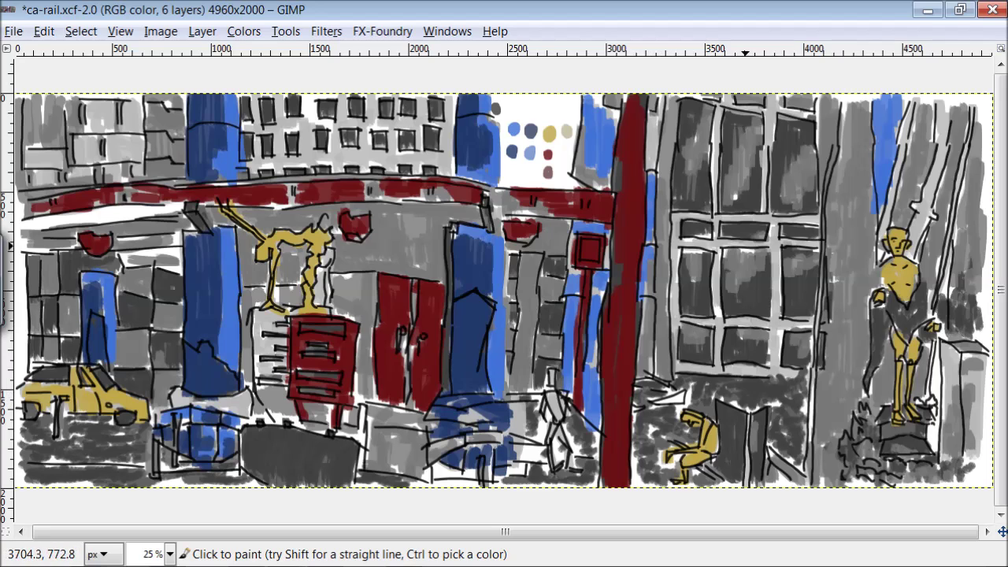
pyautogui.moveTo(732, 272)
pyautogui.mouseDown()
pyautogui.moveTo(719, 308)
pyautogui.moveTo(669, 262)
pyautogui.moveTo(690, 366)
pyautogui.moveTo(718, 376)
pyautogui.moveTo(779, 371)
pyautogui.moveTo(810, 321)
pyautogui.moveTo(769, 309)
pyautogui.moveTo(775, 251)
pyautogui.moveTo(810, 249)
pyautogui.moveTo(716, 256)
pyautogui.moveTo(719, 215)
pyautogui.moveTo(774, 227)
pyautogui.moveTo(764, 182)
pyautogui.moveTo(778, 113)
pyautogui.moveTo(801, 84)
pyautogui.moveTo(769, 122)
pyautogui.moveTo(726, 104)
pyautogui.moveTo(715, 213)
pyautogui.mouseUp()
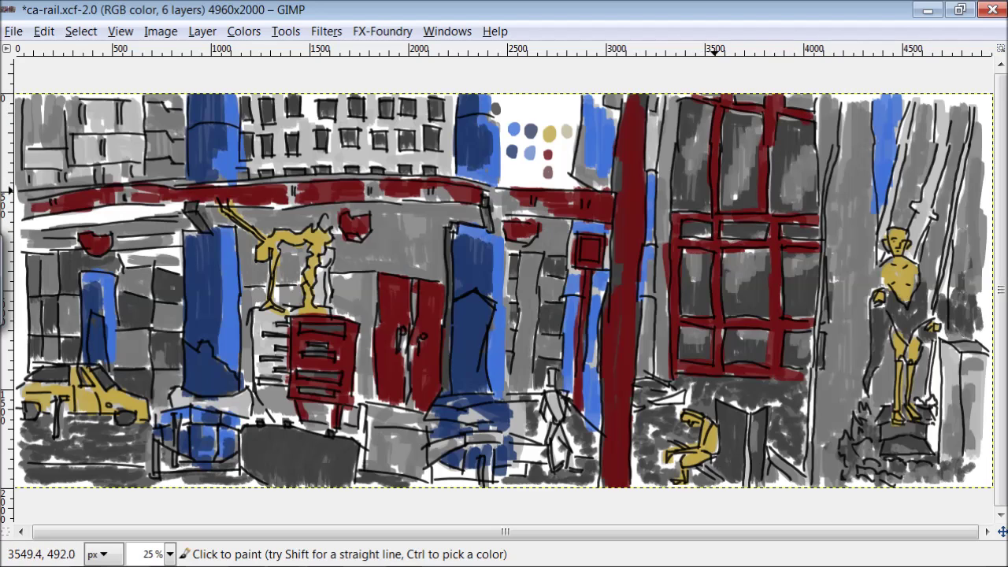
pyautogui.moveTo(750, 412)
pyautogui.mouseDown()
pyautogui.moveTo(748, 484)
pyautogui.moveTo(699, 462)
pyautogui.mouseUp()
pyautogui.moveTo(690, 447); pyautogui.dragTo(679, 441)
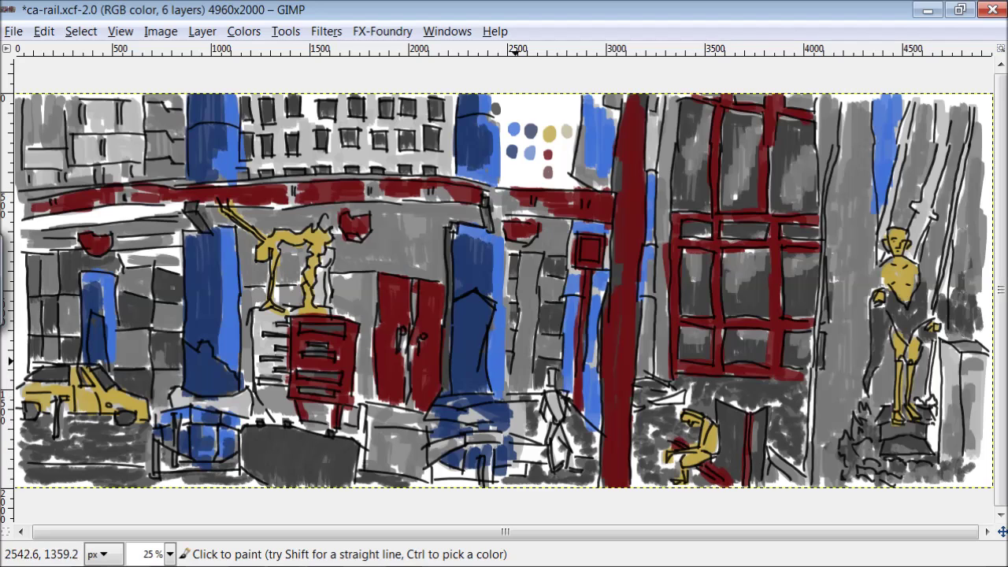
pyautogui.moveTo(340, 449)
pyautogui.mouseDown()
pyautogui.moveTo(329, 437)
pyautogui.moveTo(246, 428)
pyautogui.moveTo(346, 473)
pyautogui.mouseUp()
pyautogui.press(']')
# Fill the left building's tiles and the lower window panes with beige
pyautogui.moveTo(122, 334)
pyautogui.mouseDown()
pyautogui.moveTo(138, 368)
pyautogui.moveTo(169, 353)
pyautogui.moveTo(176, 316)
pyautogui.moveTo(129, 283)
pyautogui.moveTo(130, 298)
pyautogui.moveTo(62, 308)
pyautogui.moveTo(50, 355)
pyautogui.moveTo(40, 323)
pyautogui.mouseUp()
pyautogui.moveTo(49, 261); pyautogui.dragTo(52, 291)
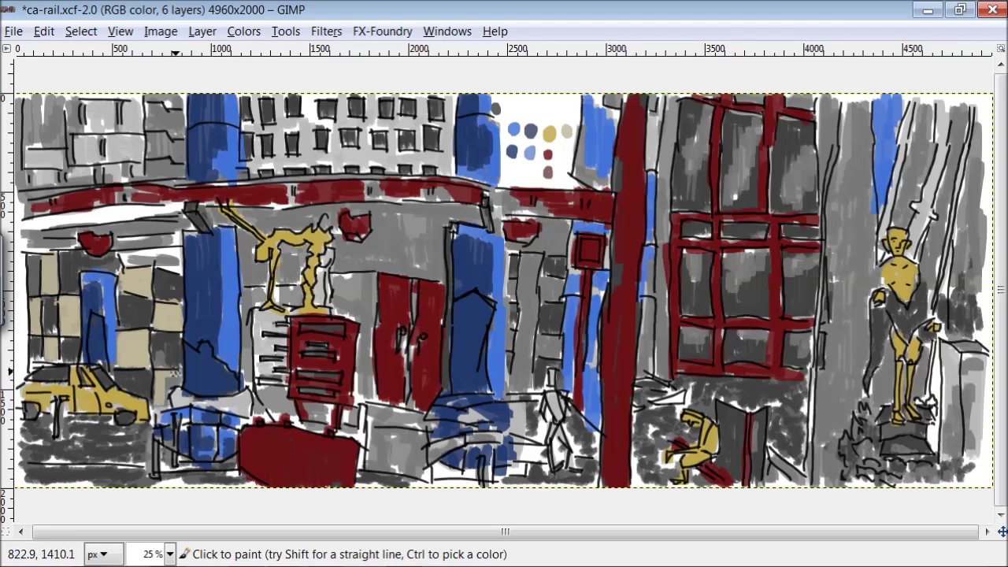
pyautogui.moveTo(685, 252)
pyautogui.mouseDown()
pyautogui.moveTo(697, 282)
pyautogui.moveTo(701, 248)
pyautogui.mouseUp()
pyautogui.moveTo(725, 250)
pyautogui.mouseDown()
pyautogui.moveTo(738, 293)
pyautogui.moveTo(768, 256)
pyautogui.mouseUp()
pyautogui.moveTo(768, 256); pyautogui.dragTo(732, 250)
pyautogui.moveTo(735, 361)
pyautogui.mouseDown()
pyautogui.moveTo(746, 339)
pyautogui.moveTo(705, 348)
pyautogui.mouseUp()
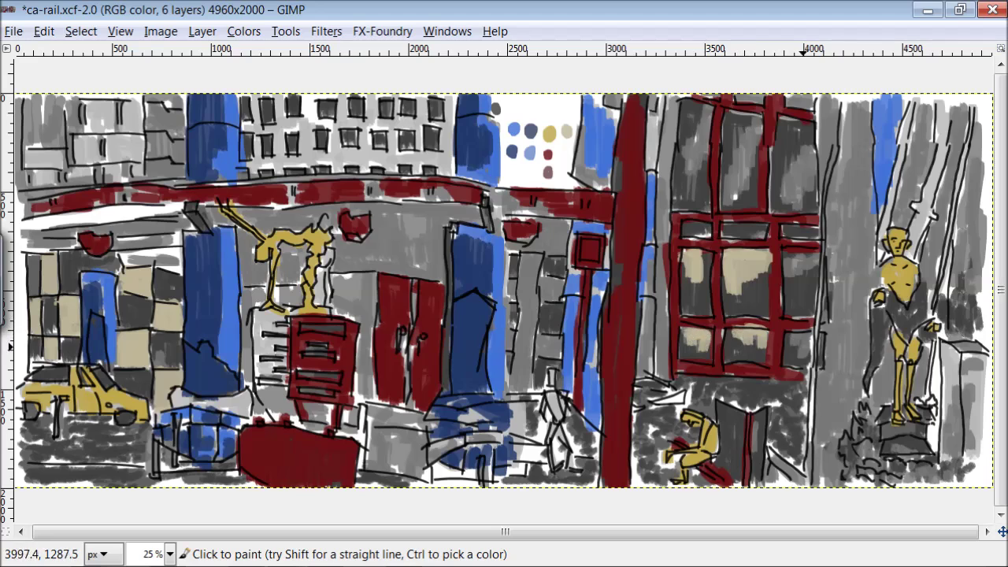
pyautogui.moveTo(796, 335); pyautogui.dragTo(807, 358)
pyautogui.moveTo(811, 260); pyautogui.dragTo(792, 272)
# Fill the upper window panes beige and paint a tall dark-red band beside the statue
pyautogui.moveTo(791, 206)
pyautogui.mouseDown()
pyautogui.moveTo(791, 181)
pyautogui.moveTo(811, 184)
pyautogui.mouseUp()
pyautogui.moveTo(752, 117); pyautogui.dragTo(731, 201)
pyautogui.moveTo(685, 169)
pyautogui.mouseDown()
pyautogui.moveTo(705, 117)
pyautogui.moveTo(707, 166)
pyautogui.mouseUp()
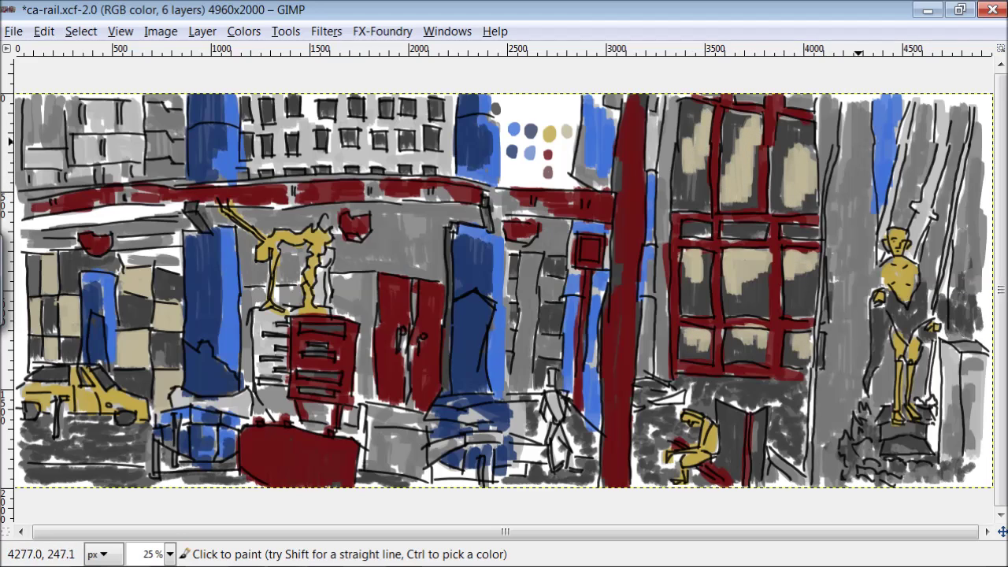
pyautogui.moveTo(871, 284)
pyautogui.mouseDown()
pyautogui.moveTo(873, 228)
pyautogui.moveTo(840, 212)
pyautogui.moveTo(819, 390)
pyautogui.mouseUp()
pyautogui.moveTo(822, 350)
pyautogui.mouseDown()
pyautogui.moveTo(855, 366)
pyautogui.moveTo(848, 293)
pyautogui.moveTo(835, 425)
pyautogui.moveTo(820, 452)
pyautogui.moveTo(823, 121)
pyautogui.moveTo(869, 185)
pyautogui.moveTo(844, 203)
pyautogui.moveTo(850, 121)
pyautogui.mouseUp()
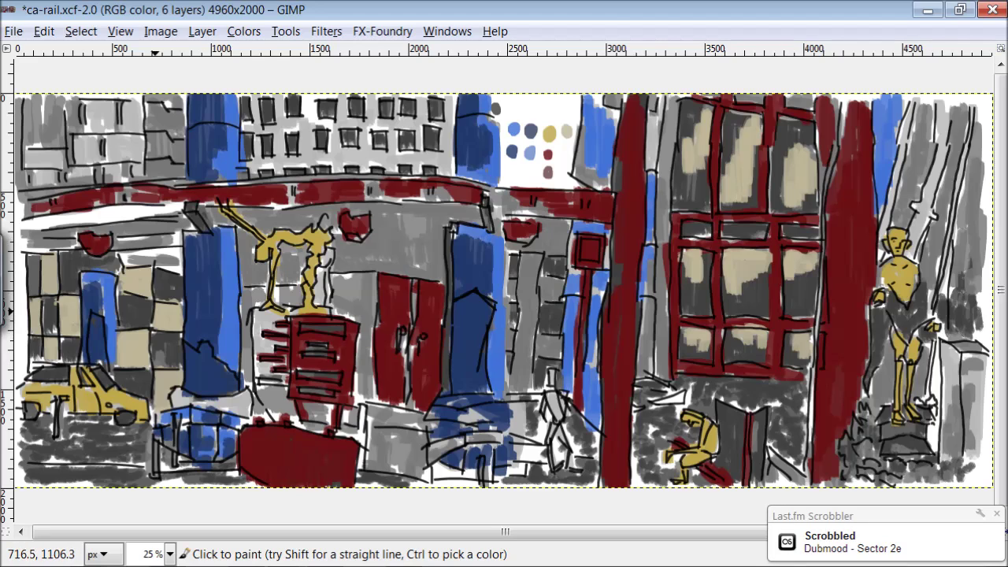
# Add dark red over the left building's tiles, the area left of the cabinet and bottom block
pyautogui.moveTo(163, 281); pyautogui.dragTo(181, 300)
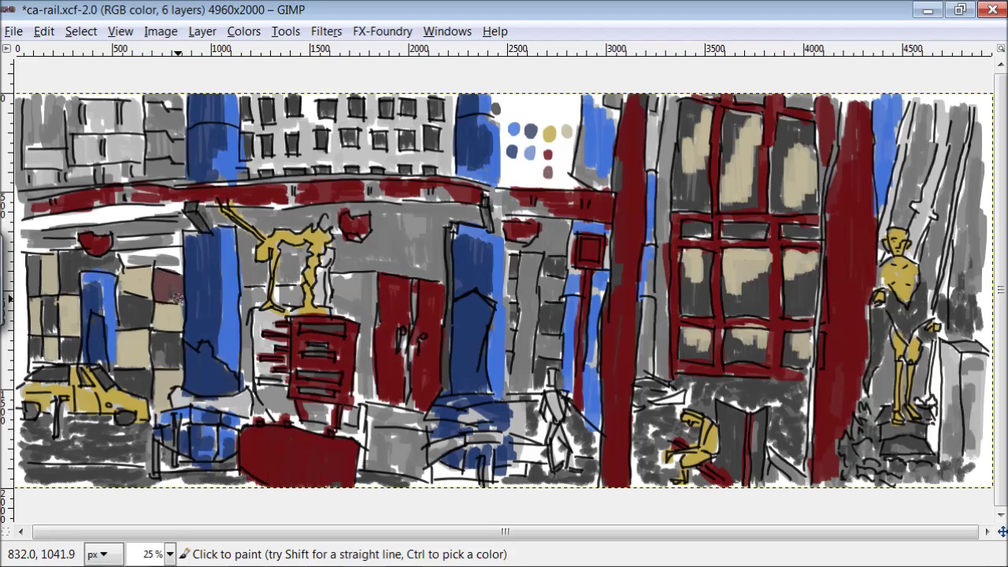
pyautogui.moveTo(156, 331)
pyautogui.mouseDown()
pyautogui.moveTo(173, 361)
pyautogui.moveTo(126, 371)
pyautogui.mouseUp()
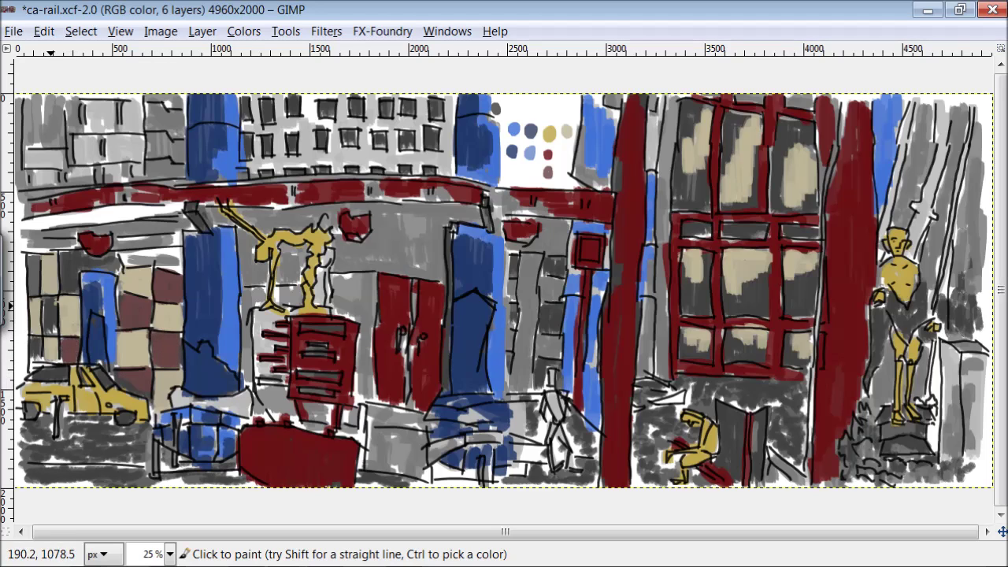
pyautogui.moveTo(68, 292)
pyautogui.mouseDown()
pyautogui.moveTo(111, 269)
pyautogui.moveTo(39, 279)
pyautogui.moveTo(118, 293)
pyautogui.mouseUp()
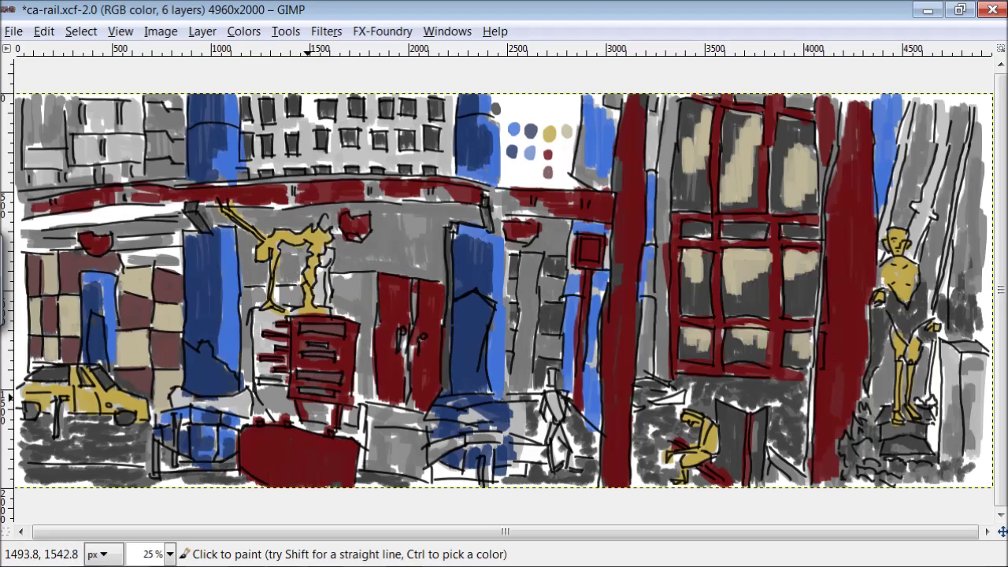
pyautogui.moveTo(280, 314)
pyautogui.mouseDown()
pyautogui.moveTo(263, 356)
pyautogui.moveTo(280, 383)
pyautogui.mouseUp()
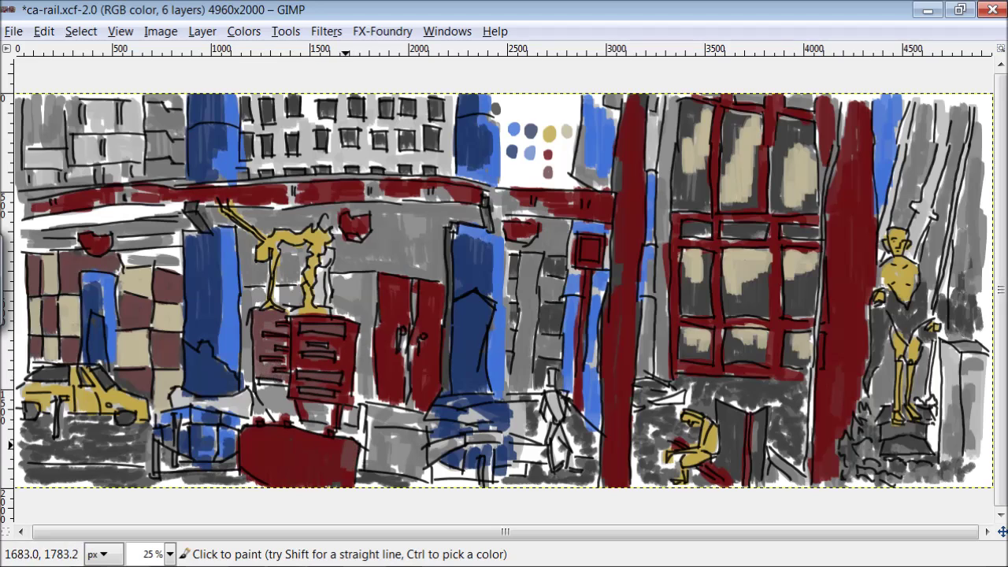
pyautogui.moveTo(245, 449); pyautogui.dragTo(286, 480)
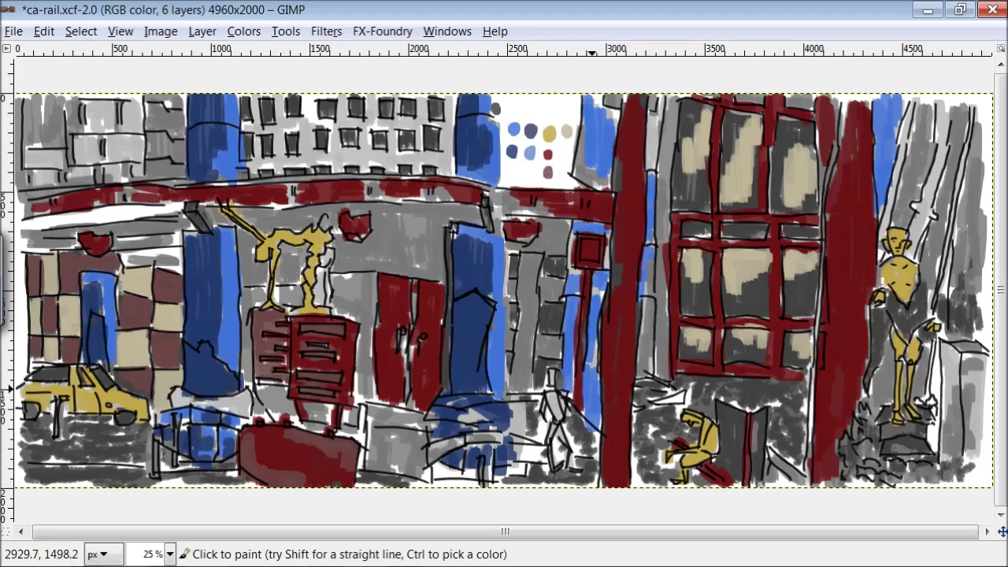
# Add dark vertical shading strokes in the grey area at the centre of the scene
pyautogui.moveTo(556, 268); pyautogui.dragTo(544, 343)
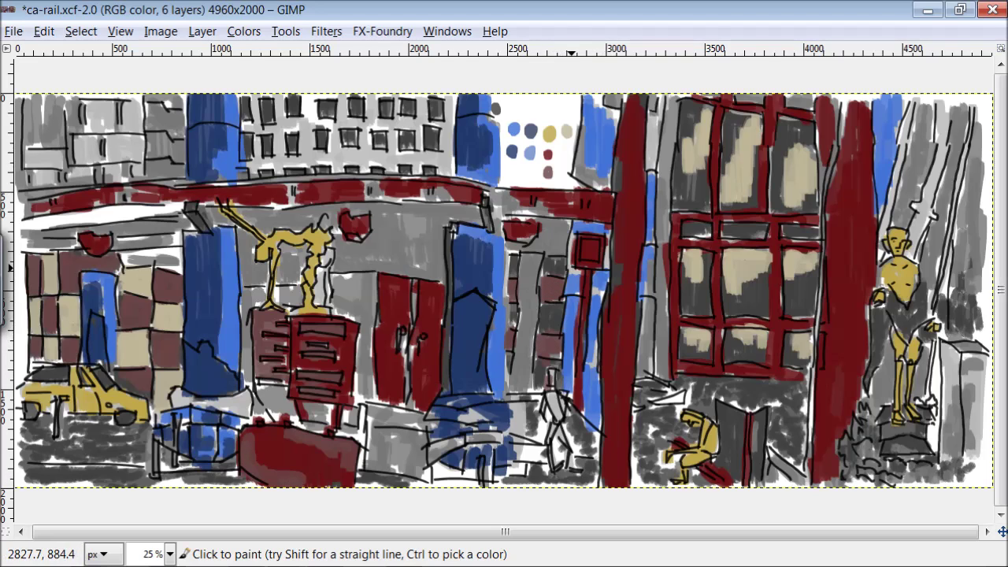
pyautogui.press('ctrl')
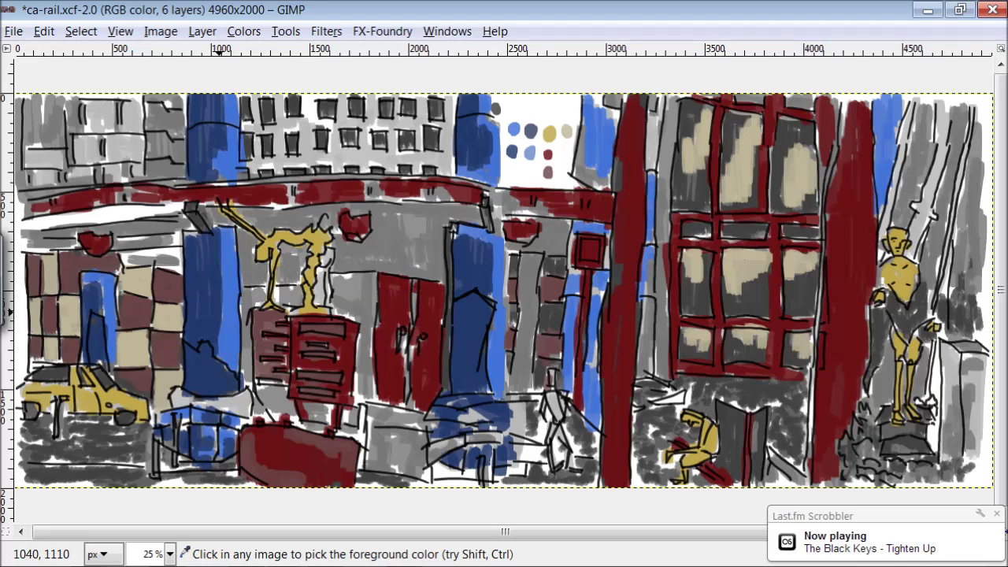
pyautogui.moveTo(530, 323); pyautogui.dragTo(524, 392)
pyautogui.moveTo(529, 350)
pyautogui.mouseDown()
pyautogui.moveTo(524, 256)
pyautogui.moveTo(530, 383)
pyautogui.mouseUp()
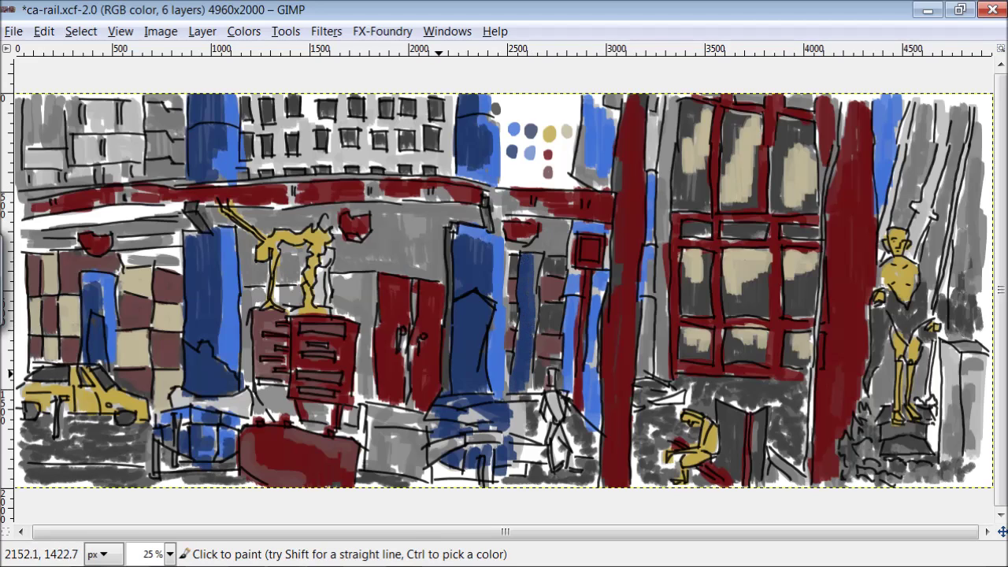
# Paint the walking figure yellow with the Paintbrush
pyautogui.press('i')
pyautogui.press('p')
pyautogui.keyDown('ctrl'); pyautogui.click(531, 366); pyautogui.keyUp('ctrl')
pyautogui.moveTo(539, 272)
pyautogui.mouseDown()
pyautogui.moveTo(530, 390)
pyautogui.moveTo(560, 416)
pyautogui.moveTo(554, 466)
pyautogui.mouseUp()
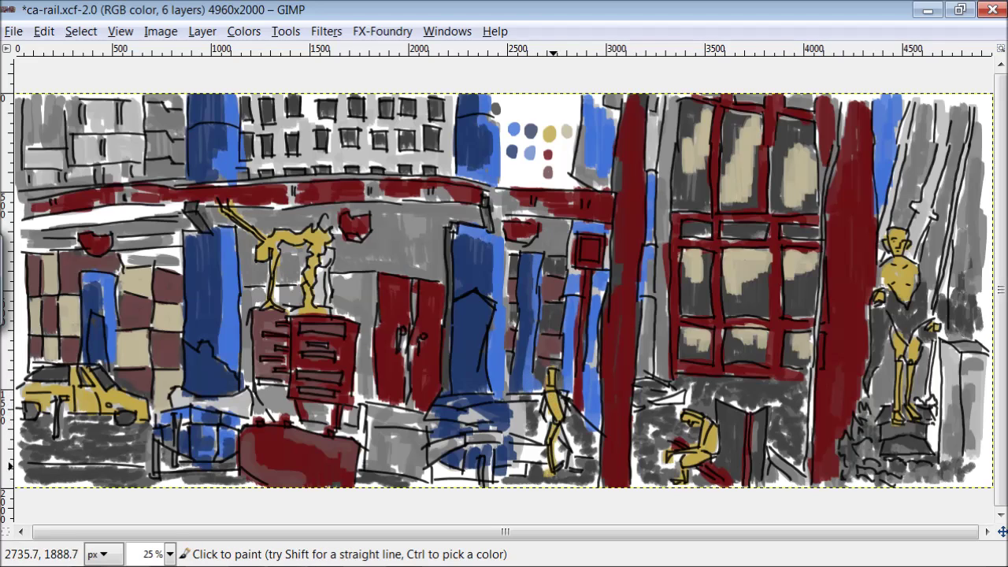
# Shade the windows of the top, upper-left and upper-right buildings in mauve
pyautogui.keyDown('ctrl'); pyautogui.click(155, 280); pyautogui.keyUp('ctrl')
pyautogui.moveTo(434, 150); pyautogui.dragTo(435, 130)
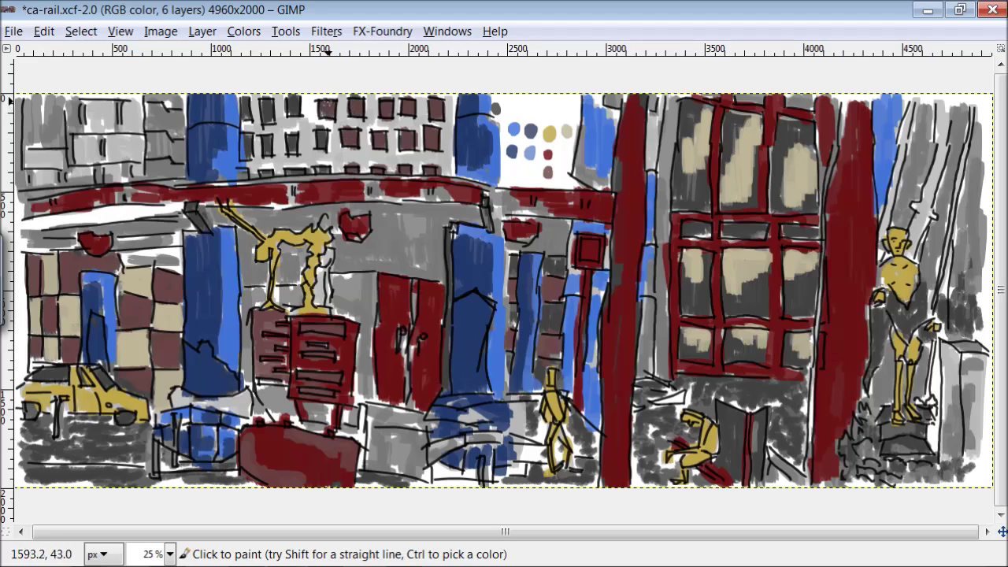
pyautogui.moveTo(270, 104); pyautogui.dragTo(268, 155)
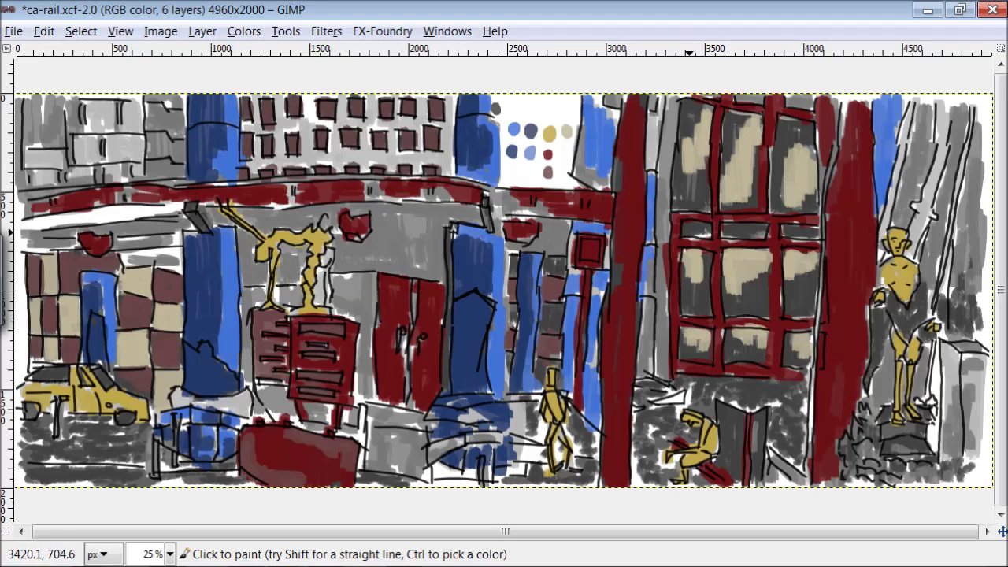
pyautogui.moveTo(812, 198)
pyautogui.mouseDown()
pyautogui.moveTo(775, 170)
pyautogui.moveTo(803, 133)
pyautogui.mouseUp()
pyautogui.moveTo(690, 135)
pyautogui.mouseDown()
pyautogui.moveTo(706, 169)
pyautogui.moveTo(729, 162)
pyautogui.moveTo(728, 222)
pyautogui.mouseUp()
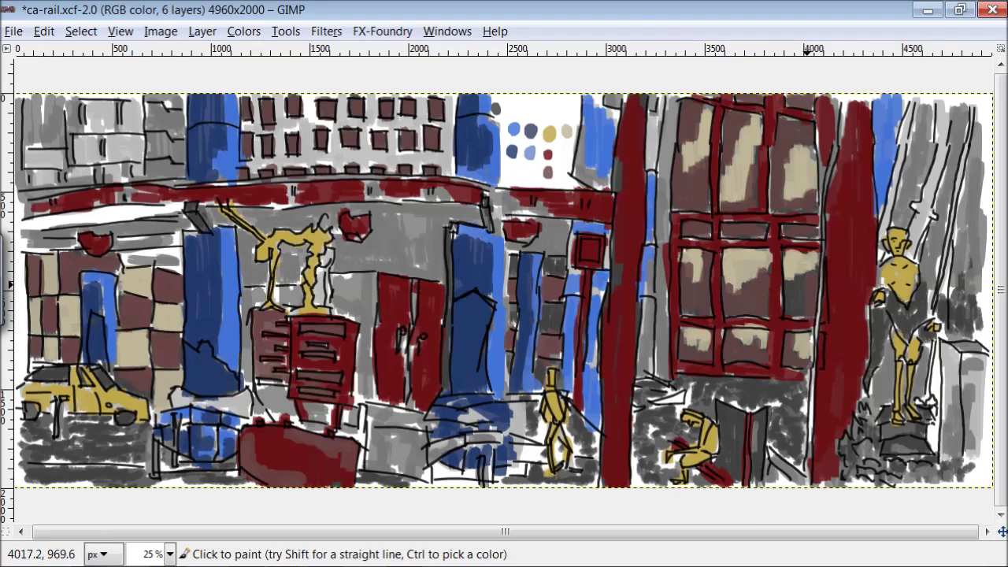
# Brush mauve around the right-hand statue and its column, plus a darker stroke by the red pillar
pyautogui.moveTo(884, 328); pyautogui.dragTo(889, 309)
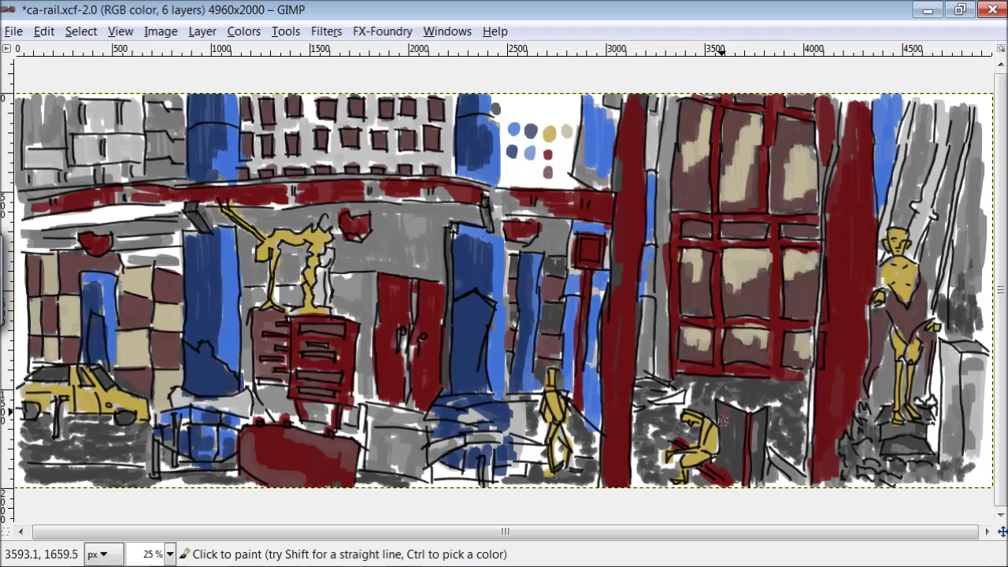
pyautogui.moveTo(881, 230)
pyautogui.mouseDown()
pyautogui.moveTo(910, 104)
pyautogui.moveTo(922, 209)
pyautogui.moveTo(910, 258)
pyautogui.mouseUp()
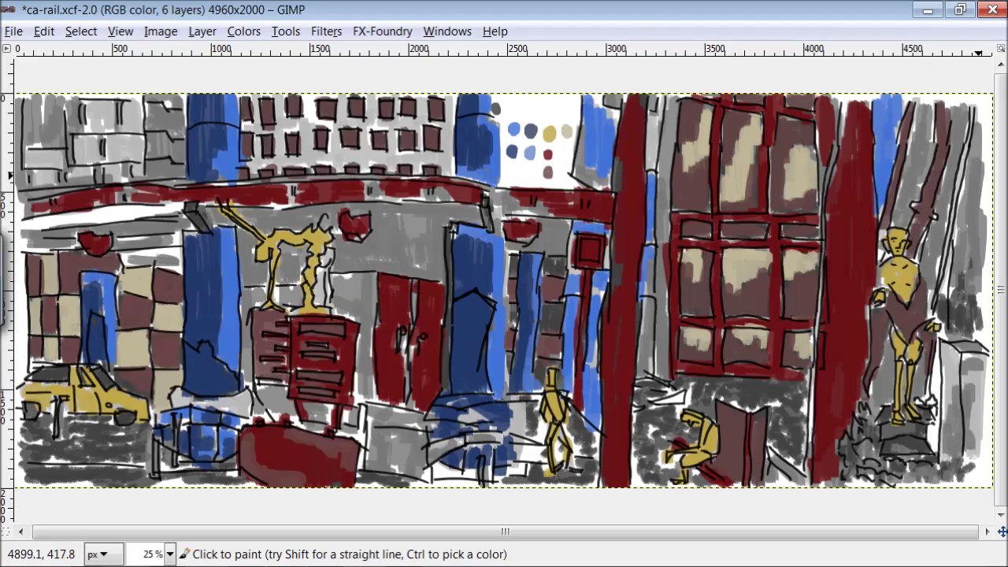
pyautogui.moveTo(937, 300)
pyautogui.mouseDown()
pyautogui.moveTo(961, 447)
pyautogui.moveTo(951, 383)
pyautogui.moveTo(958, 408)
pyautogui.mouseUp()
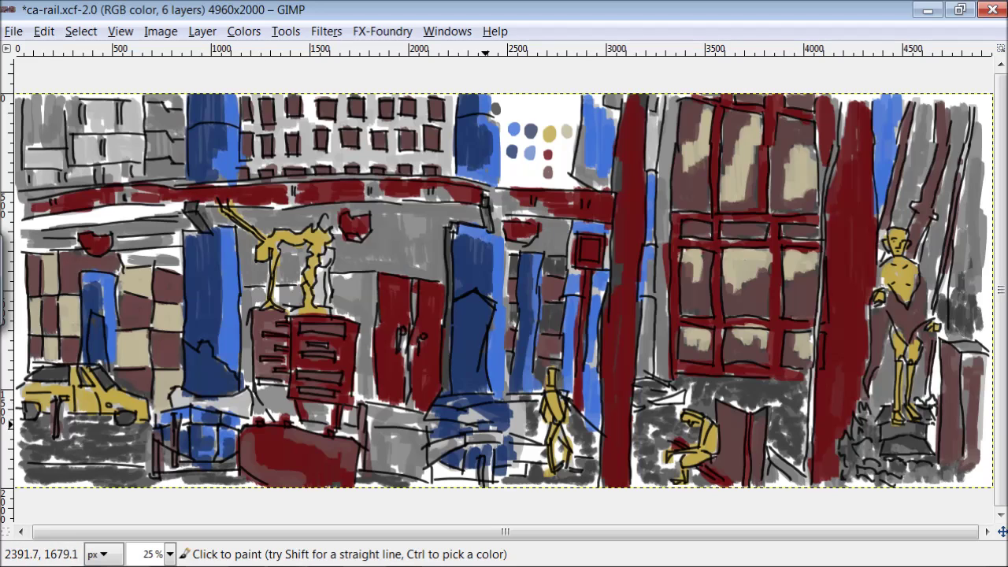
pyautogui.moveTo(419, 248)
pyautogui.mouseDown()
pyautogui.moveTo(424, 271)
pyautogui.moveTo(439, 237)
pyautogui.moveTo(440, 276)
pyautogui.moveTo(335, 263)
pyautogui.moveTo(403, 221)
pyautogui.moveTo(403, 242)
pyautogui.moveTo(338, 207)
pyautogui.moveTo(260, 215)
pyautogui.moveTo(313, 253)
pyautogui.moveTo(254, 266)
pyautogui.moveTo(241, 233)
pyautogui.mouseUp()
pyautogui.keyDown('ctrl'); pyautogui.click(560, 130); pyautogui.keyUp('ctrl')
# Paint beige over the band under the rail, the right-side column and the lower street
pyautogui.click(475, 215)
pyautogui.moveTo(175, 221)
pyautogui.mouseDown()
pyautogui.moveTo(131, 210)
pyautogui.moveTo(63, 242)
pyautogui.moveTo(145, 246)
pyautogui.moveTo(161, 226)
pyautogui.mouseUp()
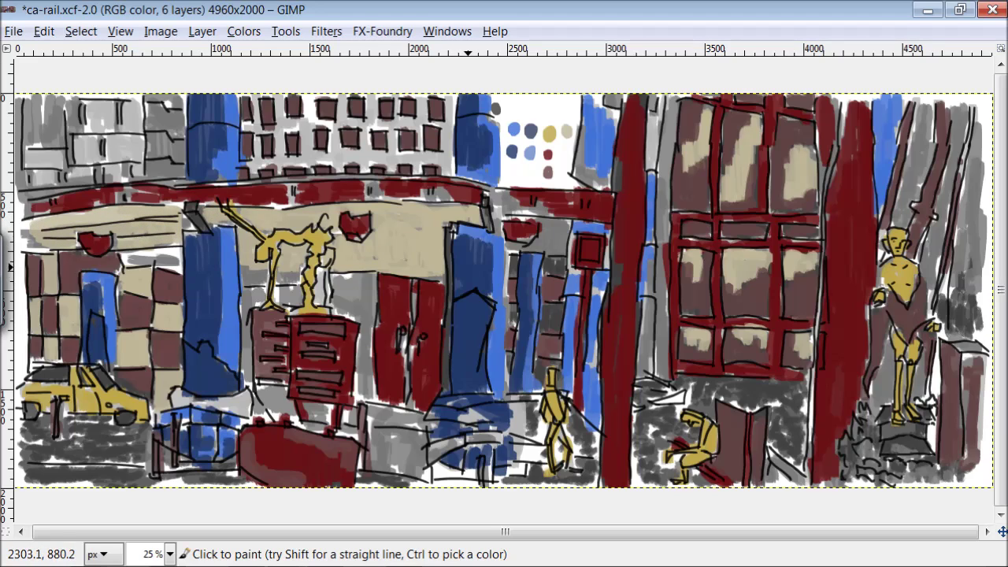
pyautogui.moveTo(888, 351)
pyautogui.mouseDown()
pyautogui.moveTo(889, 390)
pyautogui.moveTo(924, 376)
pyautogui.moveTo(938, 383)
pyautogui.mouseUp()
pyautogui.moveTo(932, 286)
pyautogui.mouseDown()
pyautogui.moveTo(928, 254)
pyautogui.moveTo(957, 112)
pyautogui.mouseUp()
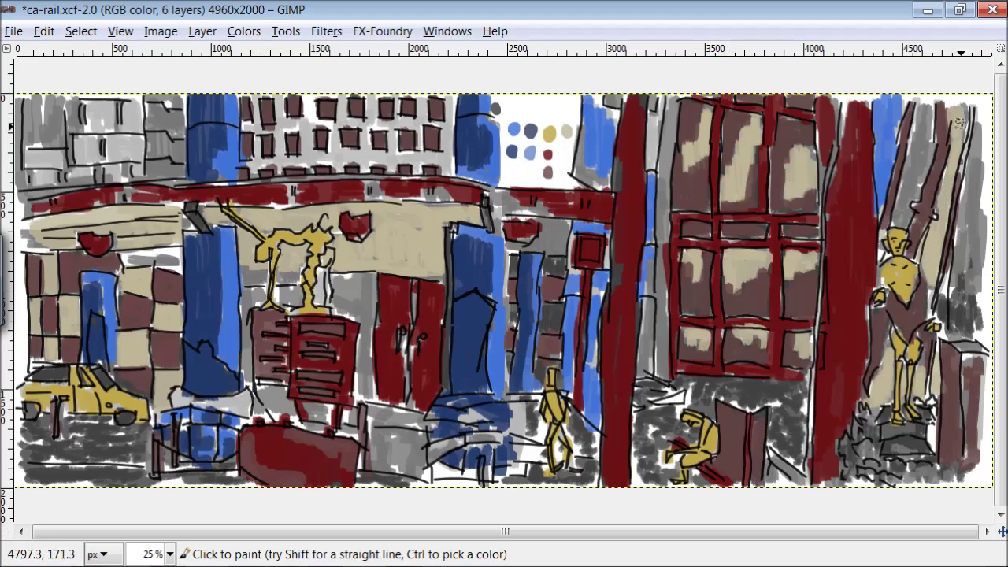
pyautogui.moveTo(902, 212); pyautogui.dragTo(917, 153)
pyautogui.moveTo(972, 279)
pyautogui.mouseDown()
pyautogui.moveTo(979, 186)
pyautogui.moveTo(969, 150)
pyautogui.mouseUp()
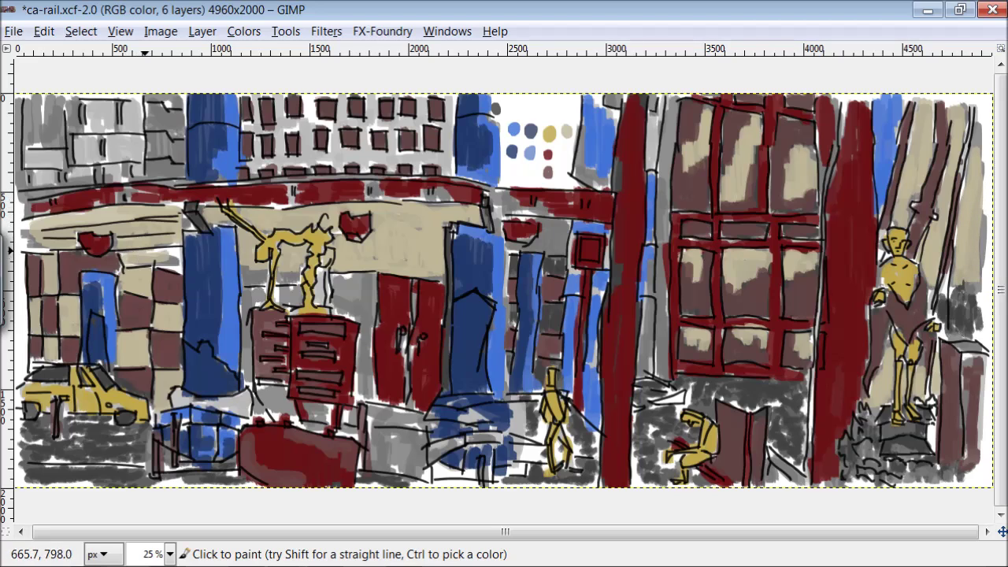
pyautogui.moveTo(521, 422)
pyautogui.mouseDown()
pyautogui.moveTo(527, 436)
pyautogui.moveTo(403, 458)
pyautogui.moveTo(385, 420)
pyautogui.moveTo(265, 394)
pyautogui.mouseUp()
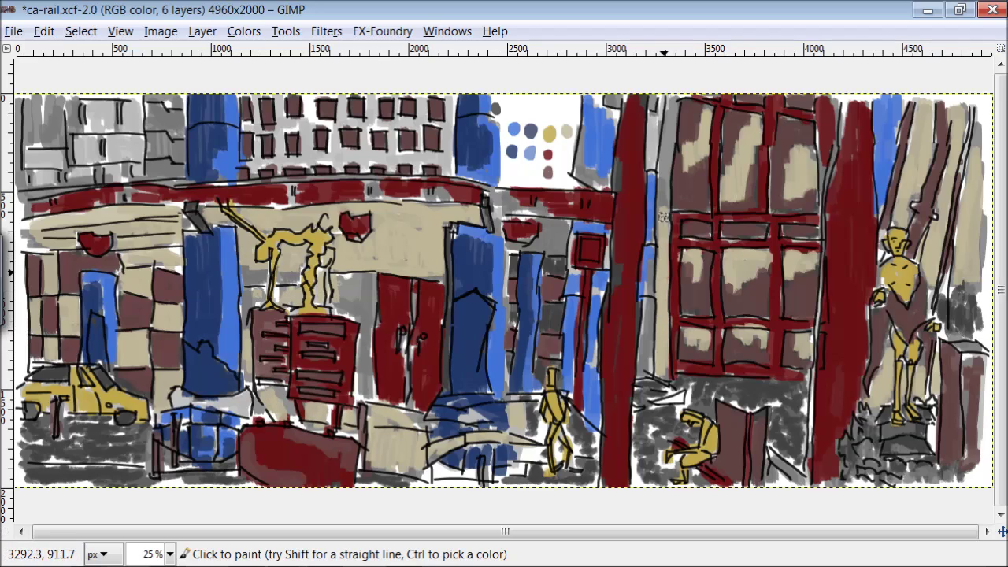
# Add a dark stroke by the red pillar and paint the statue's base dark blue
pyautogui.moveTo(646, 370)
pyautogui.mouseDown()
pyautogui.moveTo(657, 136)
pyautogui.moveTo(579, 145)
pyautogui.moveTo(555, 252)
pyautogui.mouseUp()
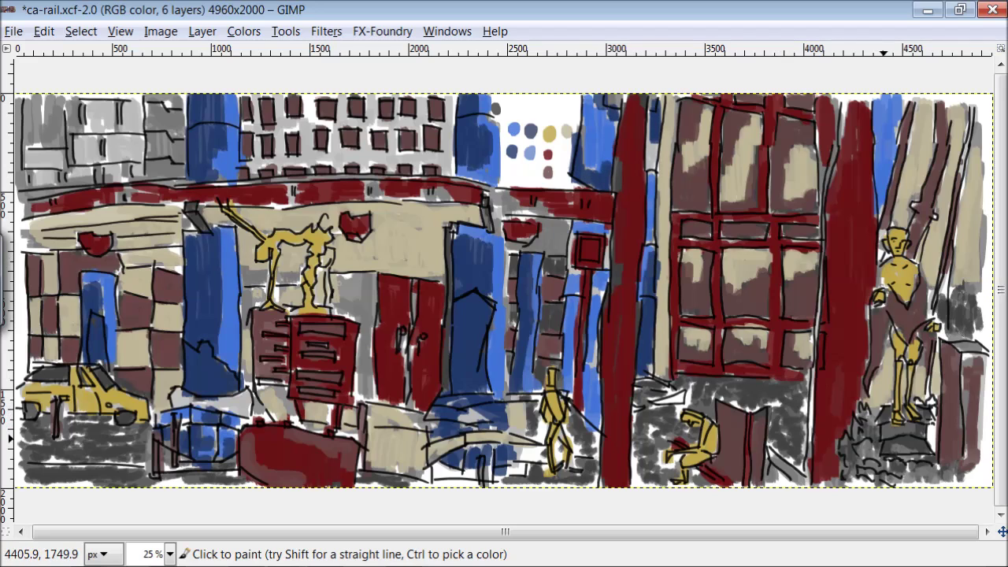
pyautogui.moveTo(910, 420)
pyautogui.mouseDown()
pyautogui.moveTo(911, 453)
pyautogui.moveTo(890, 472)
pyautogui.mouseUp()
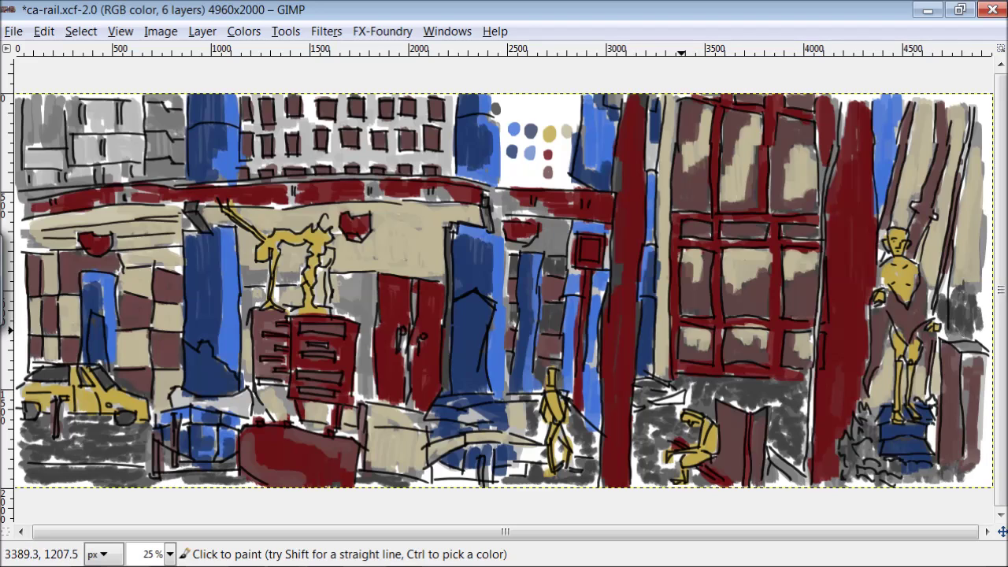
pyautogui.press(']')
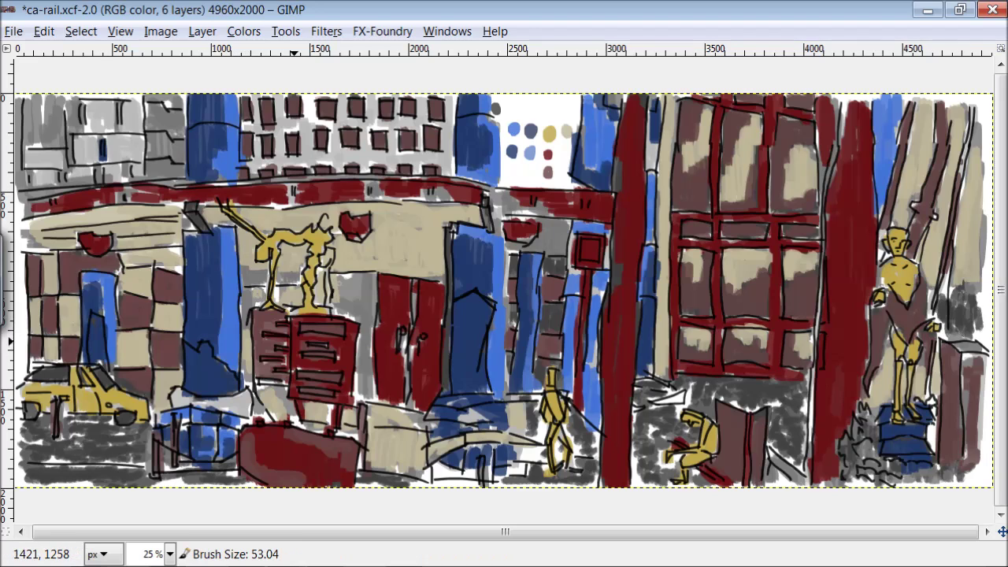
# Shade the top-left building in dark red and mauve-brown
pyautogui.moveTo(101, 153)
pyautogui.mouseDown()
pyautogui.moveTo(70, 129)
pyautogui.moveTo(128, 159)
pyautogui.moveTo(178, 105)
pyautogui.moveTo(172, 142)
pyautogui.moveTo(32, 187)
pyautogui.mouseUp()
pyautogui.press('ctrl')
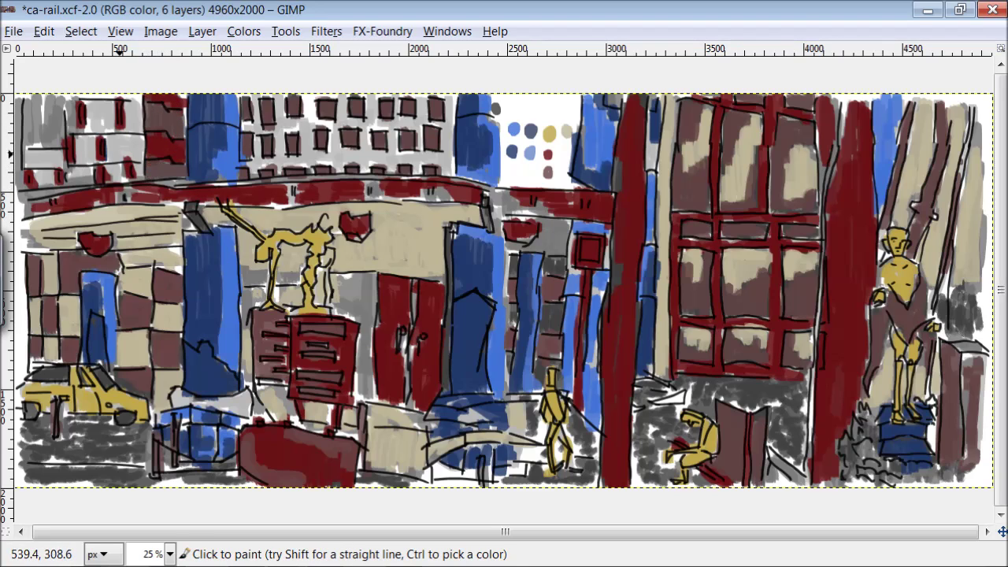
pyautogui.moveTo(121, 156); pyautogui.dragTo(131, 155)
pyautogui.moveTo(75, 178)
pyautogui.mouseDown()
pyautogui.moveTo(48, 160)
pyautogui.moveTo(100, 108)
pyautogui.moveTo(163, 140)
pyautogui.mouseUp()
pyautogui.moveTo(54, 127); pyautogui.dragTo(75, 104)
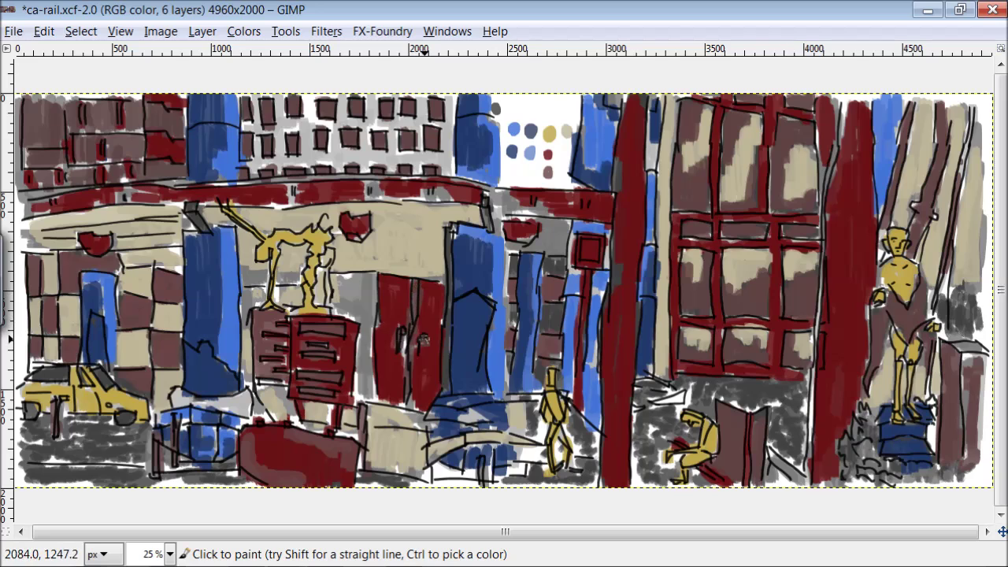
# Shade the lower-left storefront, column, bottom ground and lower door area mauve-brown
pyautogui.moveTo(374, 380)
pyautogui.mouseDown()
pyautogui.moveTo(375, 317)
pyautogui.moveTo(327, 282)
pyautogui.mouseUp()
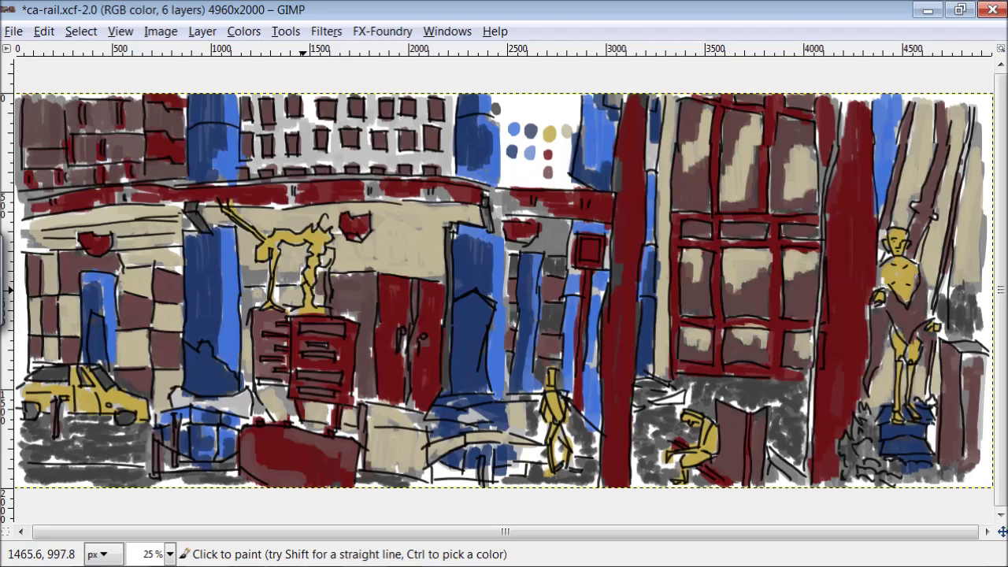
pyautogui.moveTo(256, 291)
pyautogui.mouseDown()
pyautogui.moveTo(248, 398)
pyautogui.moveTo(171, 398)
pyautogui.moveTo(268, 425)
pyautogui.mouseUp()
pyautogui.moveTo(477, 476); pyautogui.dragTo(425, 469)
pyautogui.moveTo(774, 457); pyautogui.dragTo(674, 394)
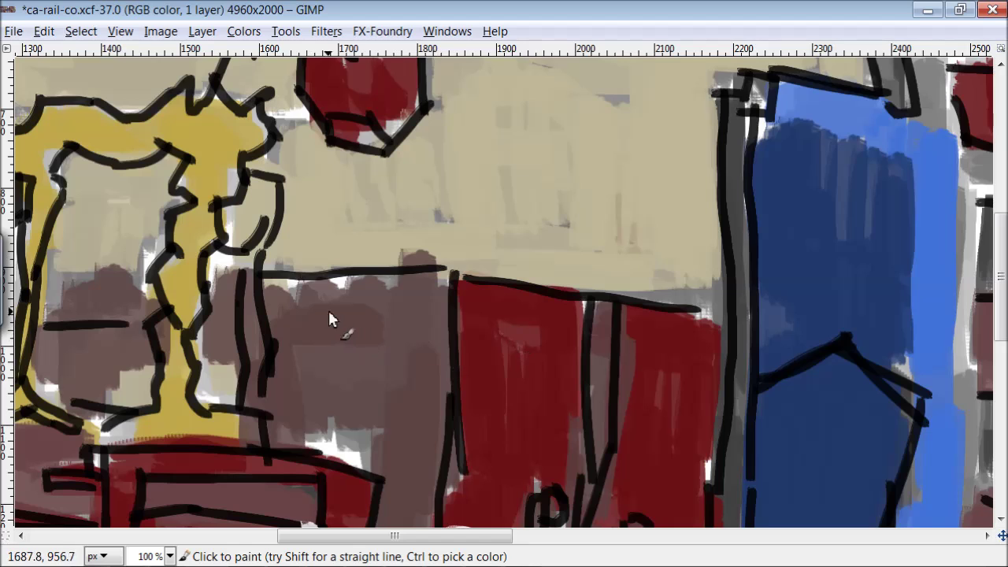
# Hand-letter 'Thanks 4 Watching!' in white across the painting
pyautogui.moveTo(383, 310); pyautogui.dragTo(424, 363)
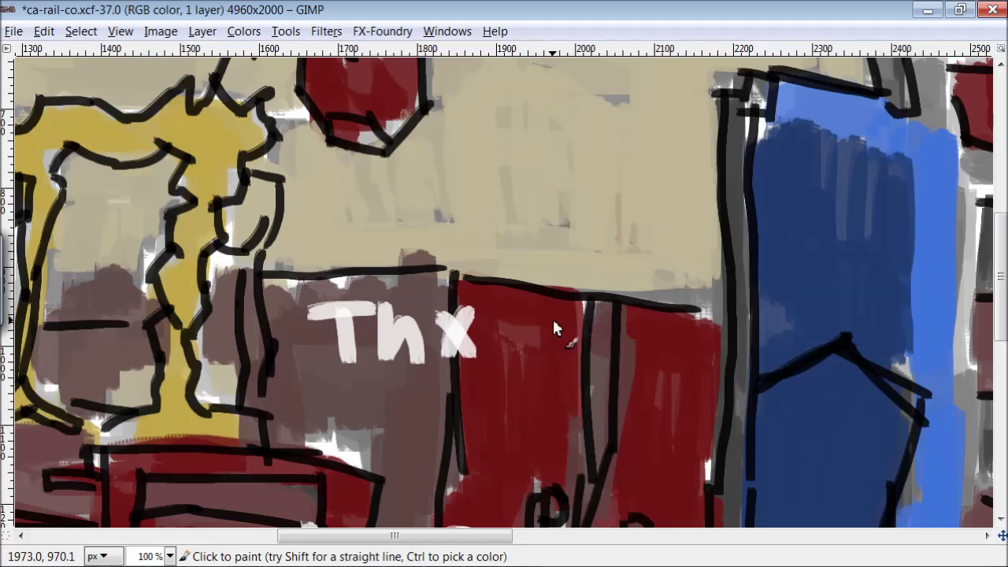
pyautogui.moveTo(554, 323); pyautogui.dragTo(571, 382)
pyautogui.moveTo(685, 344); pyautogui.dragTo(713, 323)
pyautogui.moveTo(752, 334); pyautogui.dragTo(744, 363)
pyautogui.moveTo(800, 344)
pyautogui.mouseDown()
pyautogui.moveTo(931, 364)
pyautogui.moveTo(968, 319)
pyautogui.moveTo(970, 350)
pyautogui.mouseUp()
pyautogui.click(968, 377)
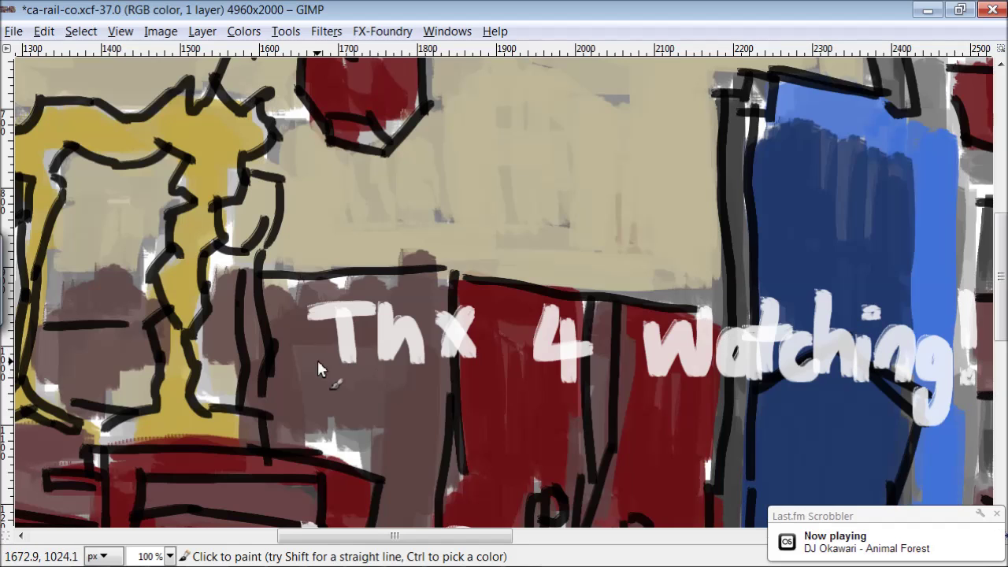
# Letter the second line, 'Plz like/Sub…', beneath the thanks message
pyautogui.moveTo(295, 461); pyautogui.dragTo(312, 418)
pyautogui.moveTo(347, 386); pyautogui.dragTo(347, 461)
pyautogui.moveTo(362, 405); pyautogui.dragTo(422, 456)
pyautogui.moveTo(512, 397); pyautogui.dragTo(516, 469)
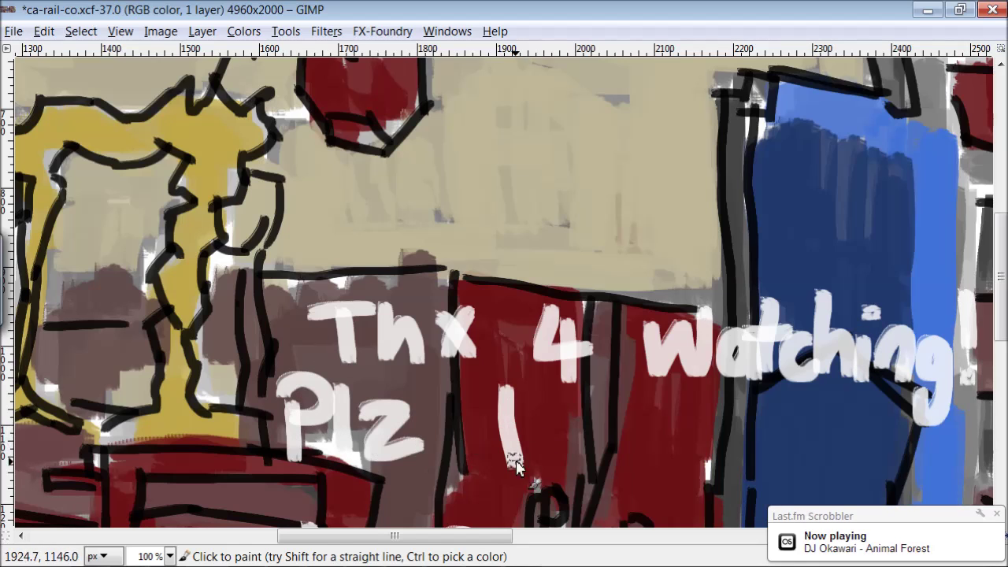
pyautogui.moveTo(540, 417); pyautogui.dragTo(539, 457)
pyautogui.moveTo(563, 393); pyautogui.dragTo(574, 443)
pyautogui.moveTo(600, 402)
pyautogui.mouseDown()
pyautogui.moveTo(614, 464)
pyautogui.moveTo(666, 461)
pyautogui.mouseUp()
pyautogui.moveTo(713, 394); pyautogui.dragTo(678, 468)
pyautogui.moveTo(772, 403)
pyautogui.mouseDown()
pyautogui.moveTo(733, 465)
pyautogui.moveTo(835, 460)
pyautogui.mouseUp()
pyautogui.moveTo(862, 398); pyautogui.dragTo(859, 482)
pyautogui.moveTo(860, 449); pyautogui.dragTo(844, 483)
pyautogui.moveTo(468, 537); pyautogui.dragTo(335, 542)
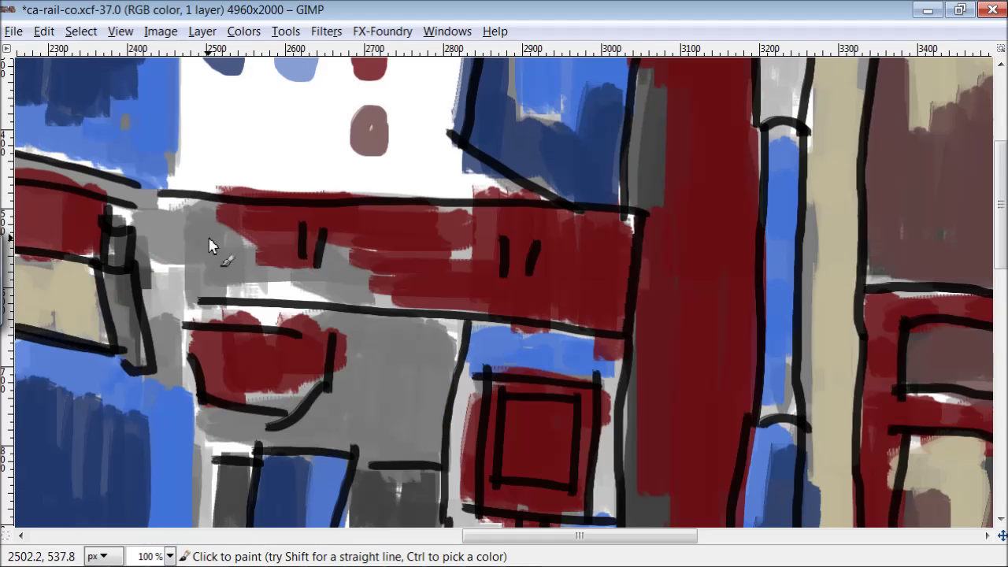
# Letter the word 'Chekout' in white on the wall below the sky
pyautogui.moveTo(227, 220)
pyautogui.mouseDown()
pyautogui.moveTo(236, 277)
pyautogui.moveTo(251, 279)
pyautogui.mouseUp()
pyautogui.moveTo(254, 254)
pyautogui.mouseDown()
pyautogui.moveTo(299, 284)
pyautogui.moveTo(370, 285)
pyautogui.mouseUp()
pyautogui.moveTo(378, 217); pyautogui.dragTo(381, 285)
pyautogui.moveTo(429, 224); pyautogui.dragTo(437, 284)
pyautogui.moveTo(481, 236); pyautogui.dragTo(569, 244)
pyautogui.moveTo(592, 225); pyautogui.dragTo(594, 292)
pyautogui.moveTo(573, 256); pyautogui.dragTo(626, 253)
# Letter 'more artwork' on the lines beneath 'Chekout'
pyautogui.moveTo(224, 319)
pyautogui.mouseDown()
pyautogui.moveTo(224, 370)
pyautogui.moveTo(308, 366)
pyautogui.mouseUp()
pyautogui.moveTo(339, 324); pyautogui.dragTo(390, 366)
pyautogui.moveTo(413, 335)
pyautogui.mouseDown()
pyautogui.moveTo(451, 331)
pyautogui.moveTo(460, 364)
pyautogui.mouseUp()
pyautogui.moveTo(264, 398); pyautogui.dragTo(272, 441)
pyautogui.moveTo(295, 394); pyautogui.dragTo(331, 398)
pyautogui.moveTo(345, 382); pyautogui.dragTo(354, 440)
pyautogui.moveTo(331, 405); pyautogui.dragTo(378, 403)
pyautogui.moveTo(386, 394)
pyautogui.mouseDown()
pyautogui.moveTo(432, 426)
pyautogui.moveTo(445, 390)
pyautogui.mouseUp()
pyautogui.moveTo(492, 393)
pyautogui.mouseDown()
pyautogui.moveTo(511, 412)
pyautogui.moveTo(567, 390)
pyautogui.moveTo(584, 437)
pyautogui.mouseUp()
pyautogui.moveTo(630, 382); pyautogui.dragTo(642, 437)
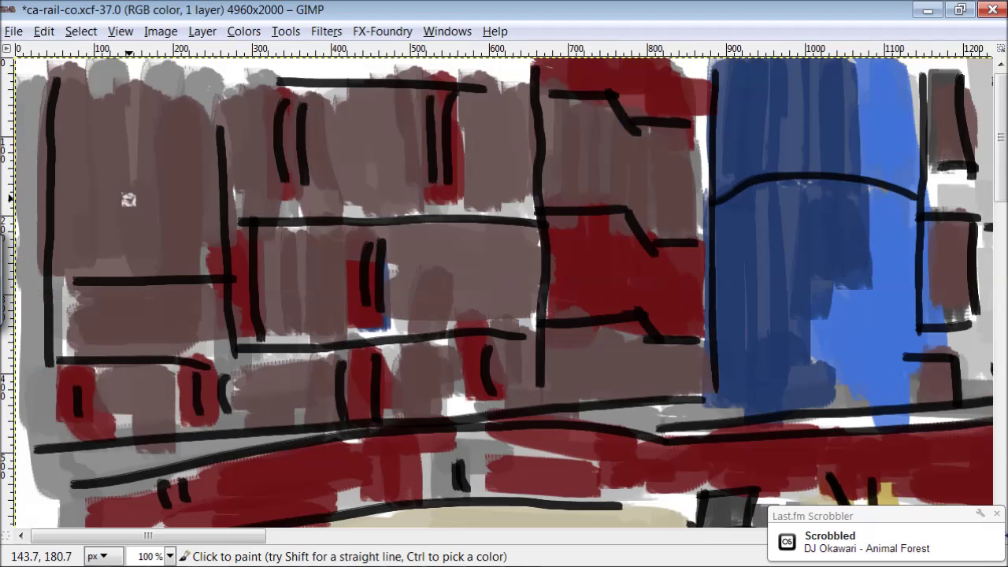
# Letter the website name 'artcontrol.me' in white across the building
pyautogui.moveTo(134, 193)
pyautogui.mouseDown()
pyautogui.moveTo(144, 250)
pyautogui.moveTo(193, 193)
pyautogui.mouseUp()
pyautogui.moveTo(221, 157); pyautogui.dragTo(224, 236)
pyautogui.moveTo(193, 207); pyautogui.dragTo(244, 193)
pyautogui.moveTo(308, 188); pyautogui.dragTo(306, 238)
pyautogui.moveTo(370, 185); pyautogui.dragTo(445, 240)
pyautogui.moveTo(472, 146)
pyautogui.mouseDown()
pyautogui.moveTo(500, 173)
pyautogui.moveTo(552, 181)
pyautogui.mouseUp()
pyautogui.moveTo(583, 185); pyautogui.dragTo(575, 187)
pyautogui.moveTo(616, 154)
pyautogui.mouseDown()
pyautogui.moveTo(613, 235)
pyautogui.moveTo(657, 229)
pyautogui.mouseUp()
pyautogui.moveTo(696, 240)
pyautogui.mouseDown()
pyautogui.moveTo(741, 197)
pyautogui.moveTo(788, 248)
pyautogui.mouseUp()
pyautogui.moveTo(800, 209)
pyautogui.mouseDown()
pyautogui.moveTo(819, 179)
pyautogui.moveTo(857, 237)
pyautogui.mouseUp()
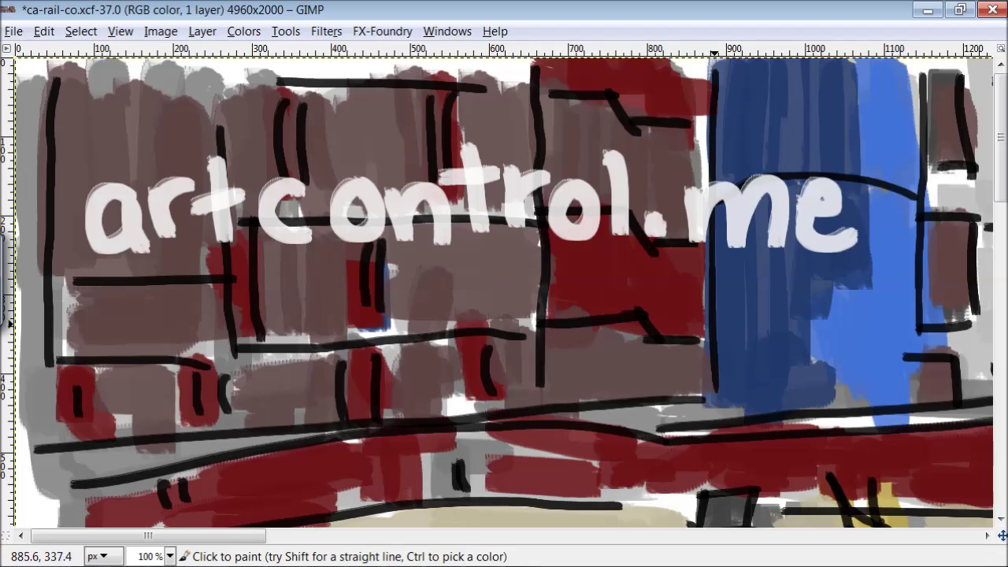
# Scroll down and letter 'Painting by' over the lower-left buildings
pyautogui.scroll(-5, 713, 299)
pyautogui.scroll(-1, 709, 205)
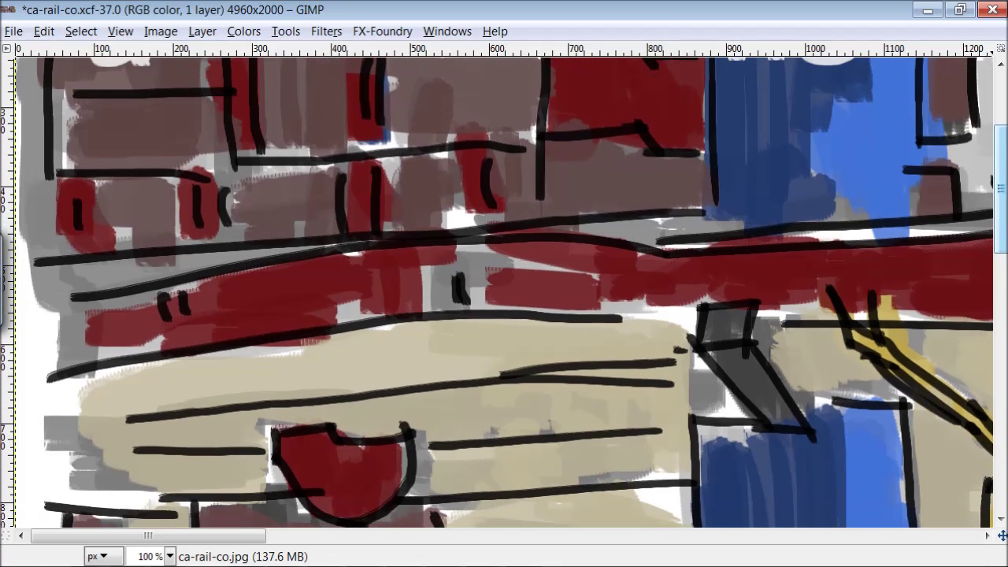
pyautogui.moveTo(122, 114)
pyautogui.mouseDown()
pyautogui.moveTo(126, 155)
pyautogui.moveTo(138, 161)
pyautogui.mouseUp()
pyautogui.moveTo(216, 142)
pyautogui.mouseDown()
pyautogui.moveTo(224, 189)
pyautogui.moveTo(243, 185)
pyautogui.mouseUp()
pyautogui.moveTo(267, 185)
pyautogui.mouseDown()
pyautogui.moveTo(292, 140)
pyautogui.moveTo(306, 185)
pyautogui.mouseUp()
pyautogui.moveTo(327, 104); pyautogui.dragTo(339, 186)
pyautogui.moveTo(374, 127); pyautogui.dragTo(378, 177)
pyautogui.moveTo(405, 175); pyautogui.dragTo(457, 175)
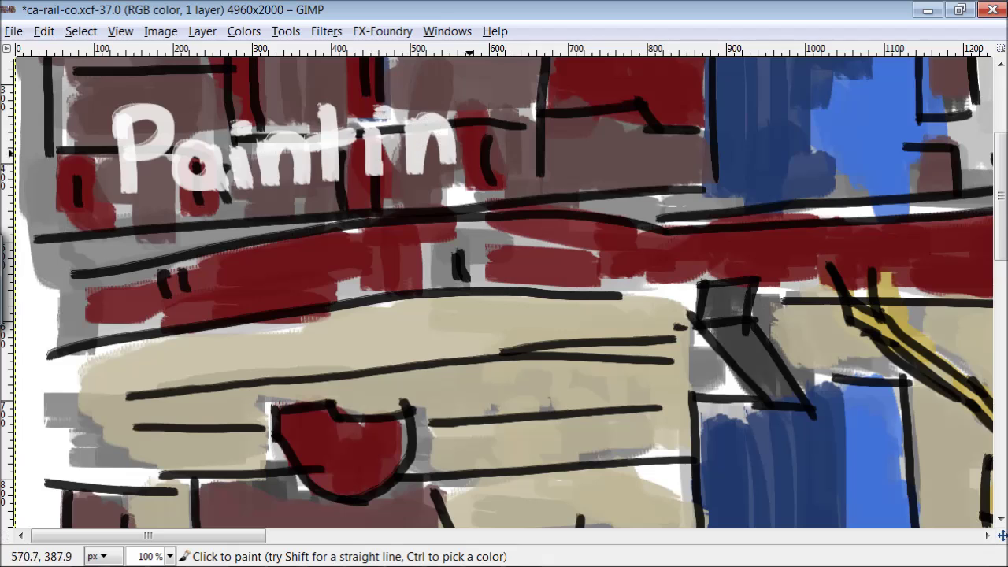
pyautogui.moveTo(504, 130); pyautogui.dragTo(465, 203)
pyautogui.moveTo(619, 103); pyautogui.dragTo(654, 185)
pyautogui.moveTo(673, 130); pyautogui.dragTo(687, 180)
pyautogui.moveTo(721, 126); pyautogui.dragTo(669, 195)
# Hand-letter the artist's signature beneath 'Painting by'
pyautogui.moveTo(170, 224)
pyautogui.mouseDown()
pyautogui.moveTo(262, 276)
pyautogui.moveTo(327, 228)
pyautogui.moveTo(350, 272)
pyautogui.mouseUp()
pyautogui.moveTo(410, 217); pyautogui.dragTo(414, 268)
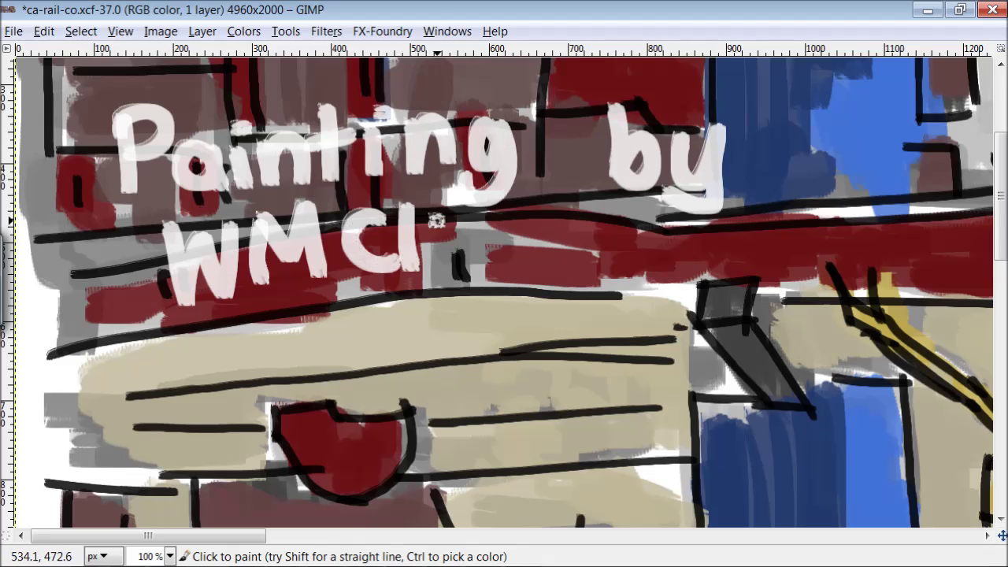
pyautogui.moveTo(453, 214); pyautogui.dragTo(456, 272)
pyautogui.moveTo(482, 217); pyautogui.dragTo(535, 272)
pyautogui.moveTo(484, 242); pyautogui.dragTo(532, 242)
pyautogui.moveTo(484, 218)
pyautogui.mouseDown()
pyautogui.moveTo(534, 214)
pyautogui.moveTo(607, 272)
pyautogui.mouseUp()
pyautogui.moveTo(556, 216); pyautogui.dragTo(607, 211)
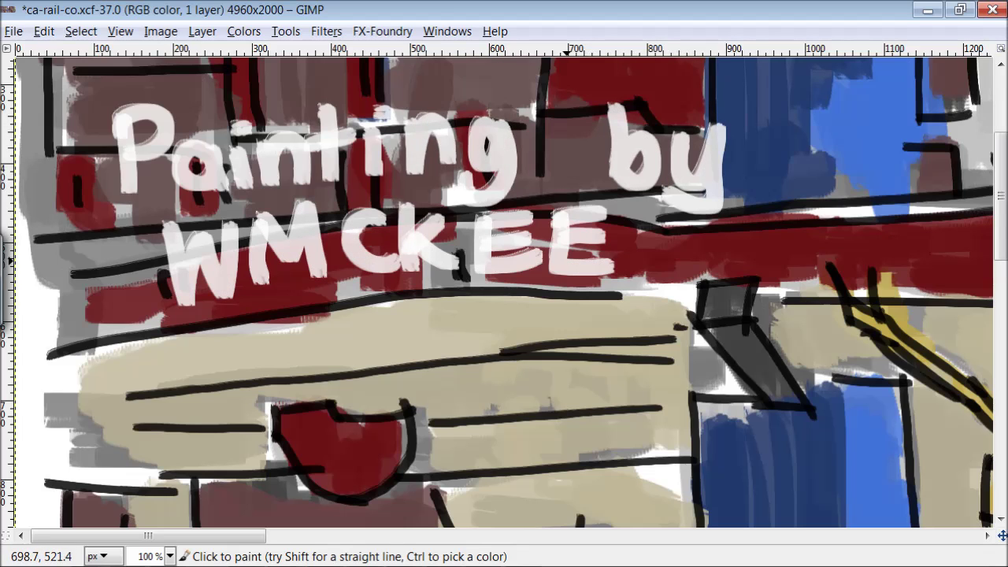